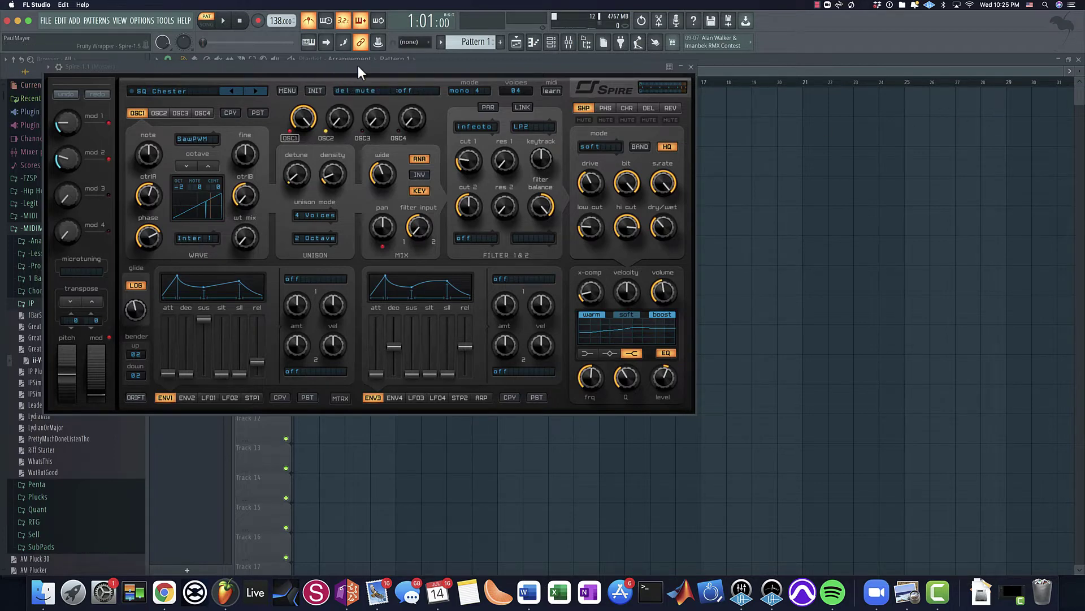
Close the Sub Pad and Pluck Bus EQ windows and move the Spire synth window clear of them.
{"action": "left_click_drag", "start_coordinate": [357, 65], "coordinate": [550, 139]}
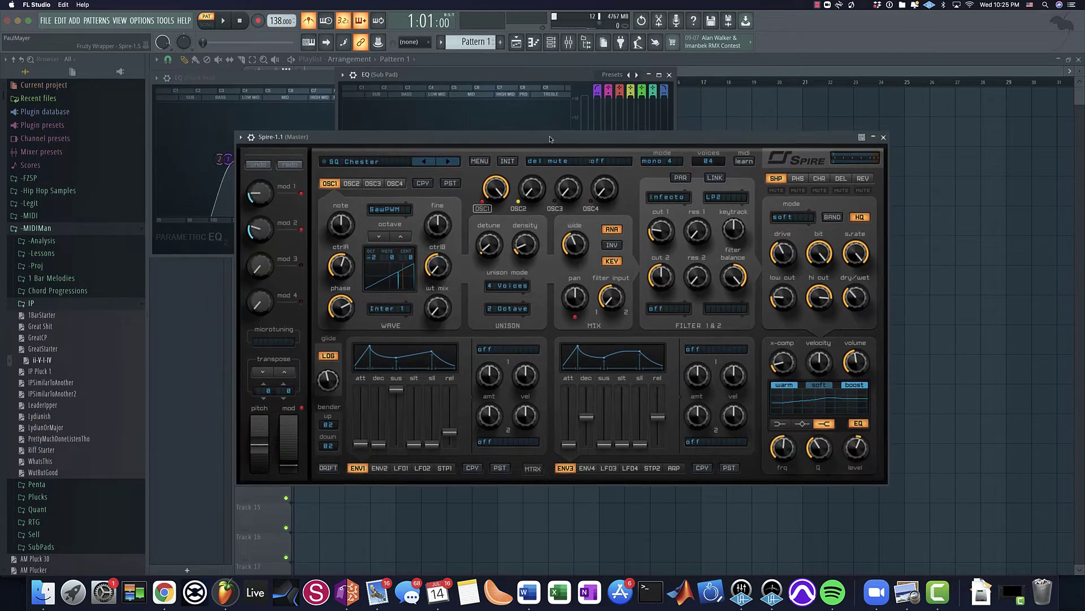
{"action": "left_click", "coordinate": [669, 75]}
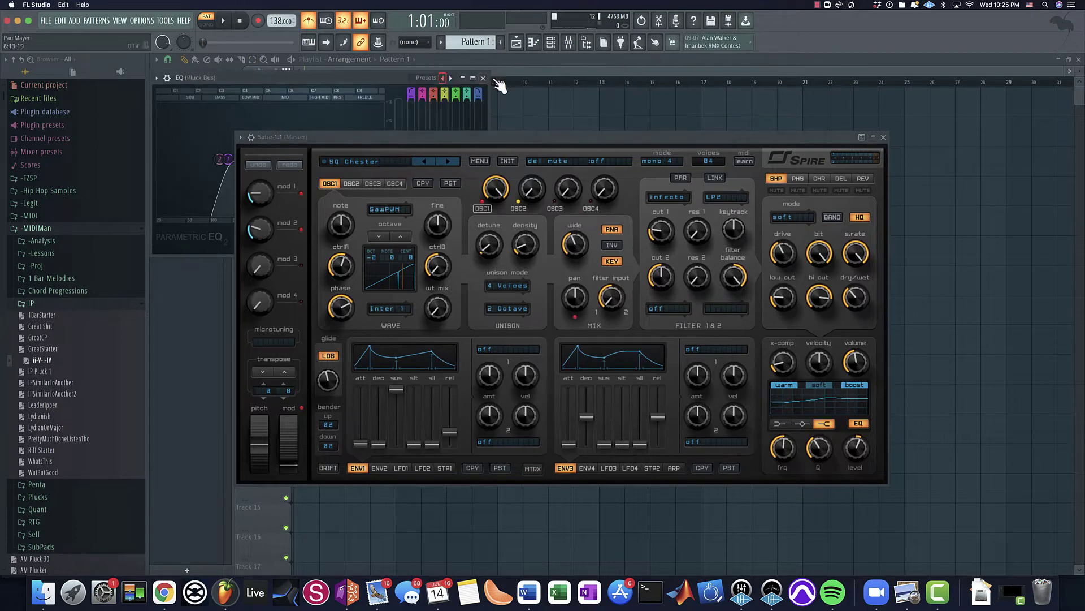
{"action": "left_click", "coordinate": [487, 78]}
{"action": "left_click_drag", "start_coordinate": [484, 141], "coordinate": [558, 139]}
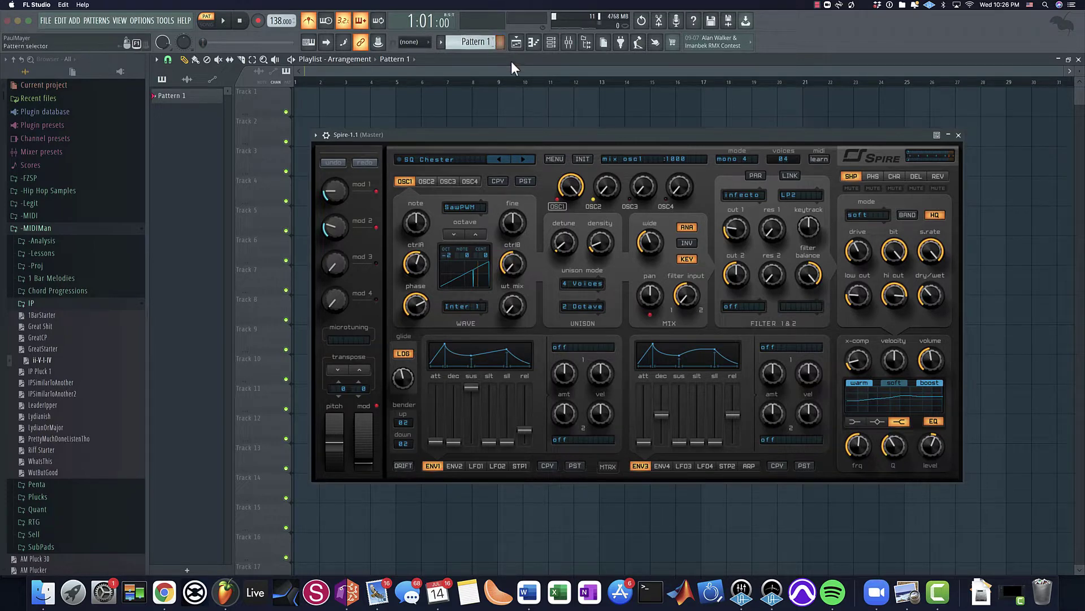
Rename Pattern 1 as Sub Pattern and place it at the start of Track 1 in the playlist.
{"action": "left_click", "coordinate": [501, 41]}
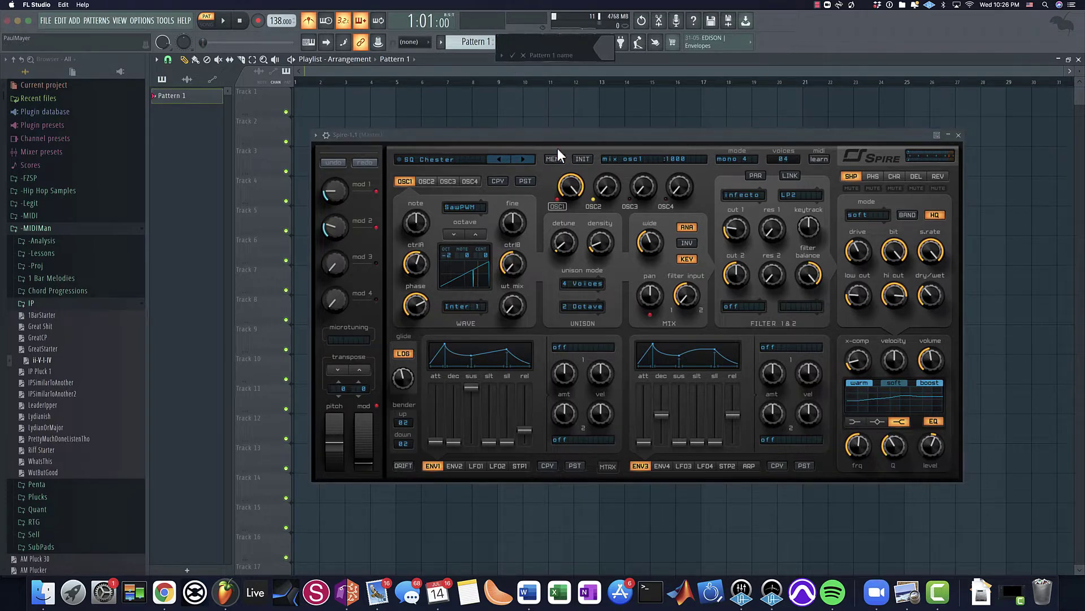
{"action": "type", "text": "Sub Pattern"}
{"action": "key", "text": "Return"}
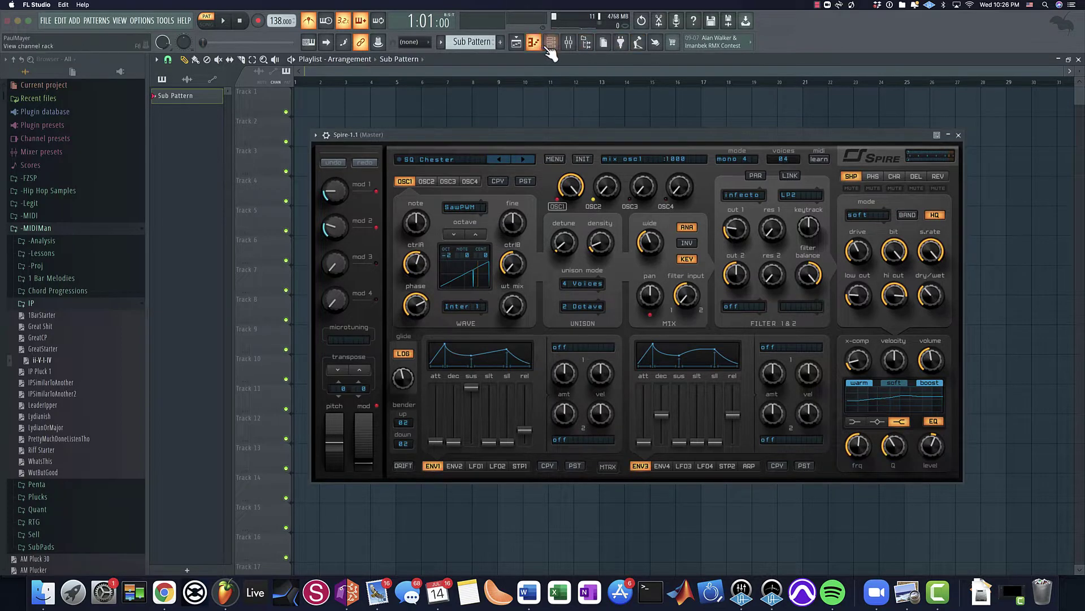
{"action": "left_click", "coordinate": [351, 105]}
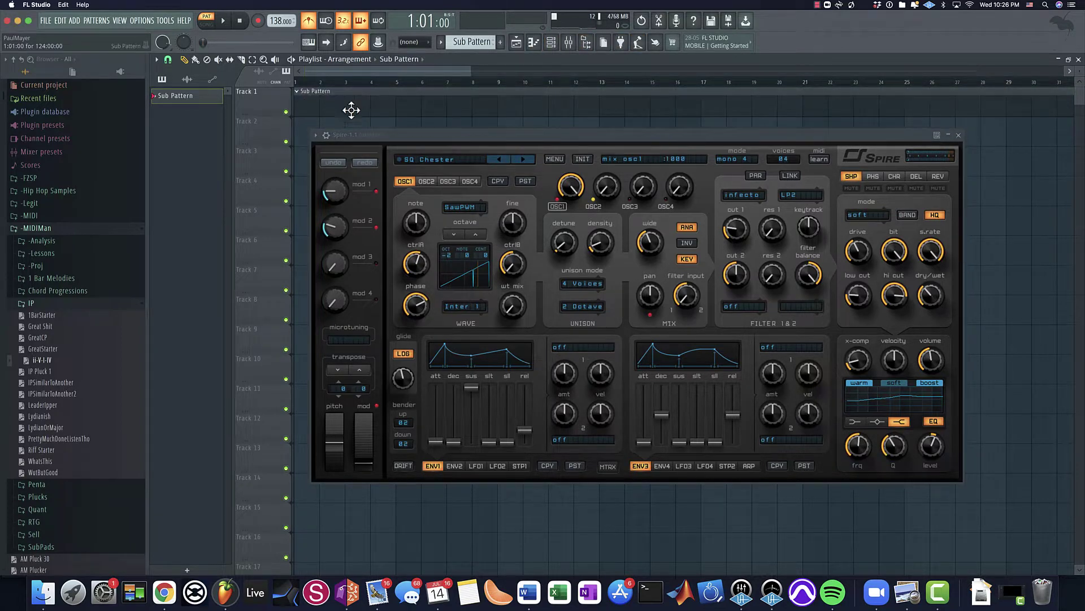
Show the channel rack, move the Spire window out of its way and open the Spire-1.1 channel's piano roll.
{"action": "left_click", "coordinate": [551, 42]}
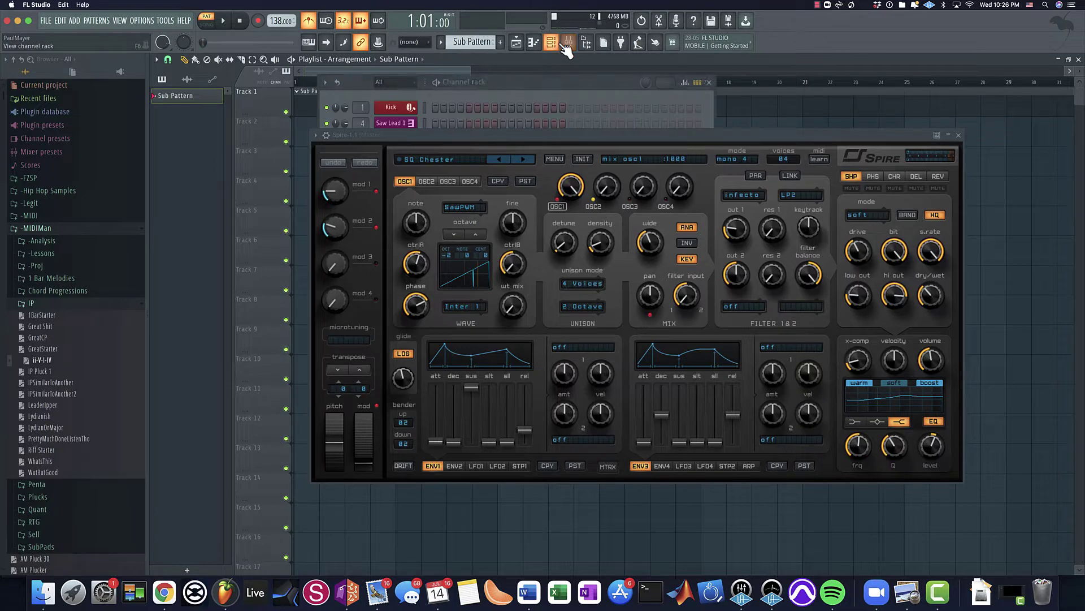
{"action": "left_click", "coordinate": [508, 146]}
{"action": "left_click_drag", "start_coordinate": [485, 141], "coordinate": [694, 248]}
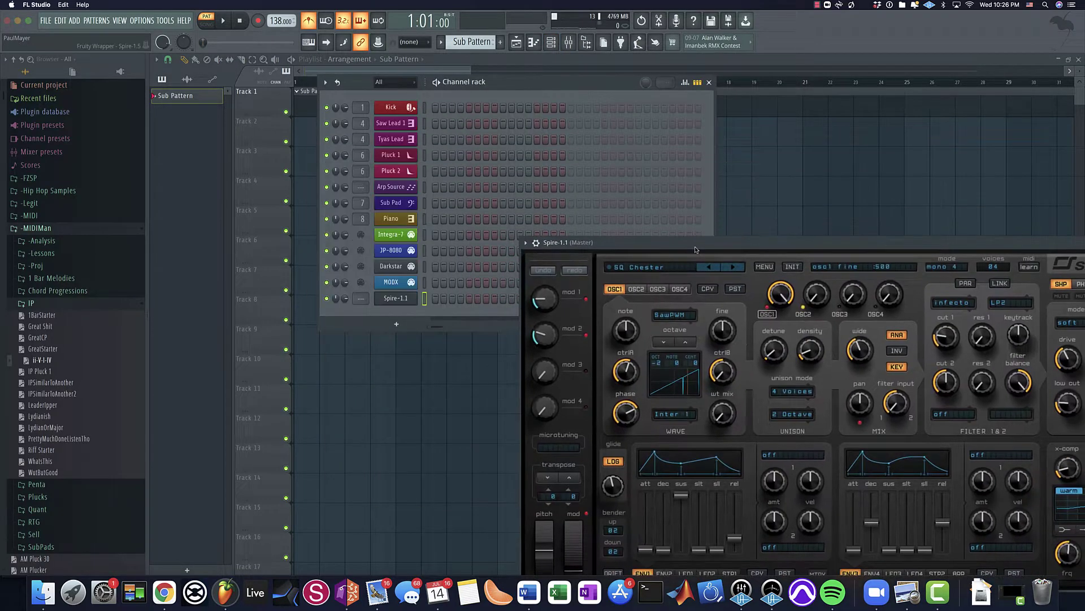
{"action": "right_click", "coordinate": [400, 297]}
{"action": "left_click", "coordinate": [459, 299]}
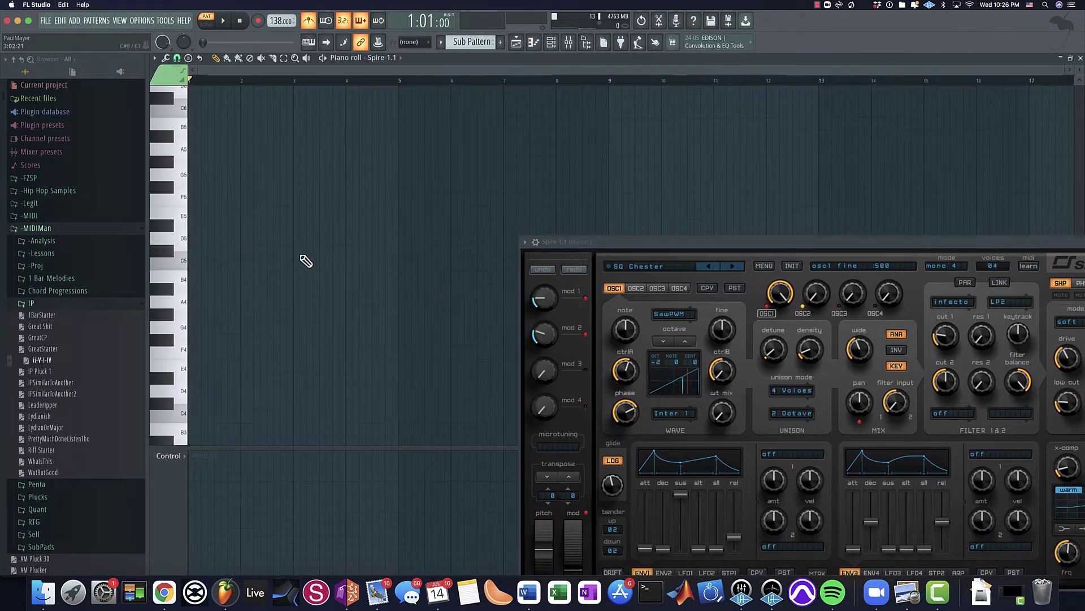
Add four half-beat A4 notes on the offbeats of bar 1 in the Spire-1.1 piano roll.
{"action": "right_click", "coordinate": [257, 279], "text": "ctrl"}
{"action": "scroll", "coordinate": [210, 311], "scroll_direction": "down", "scroll_amount": 1}
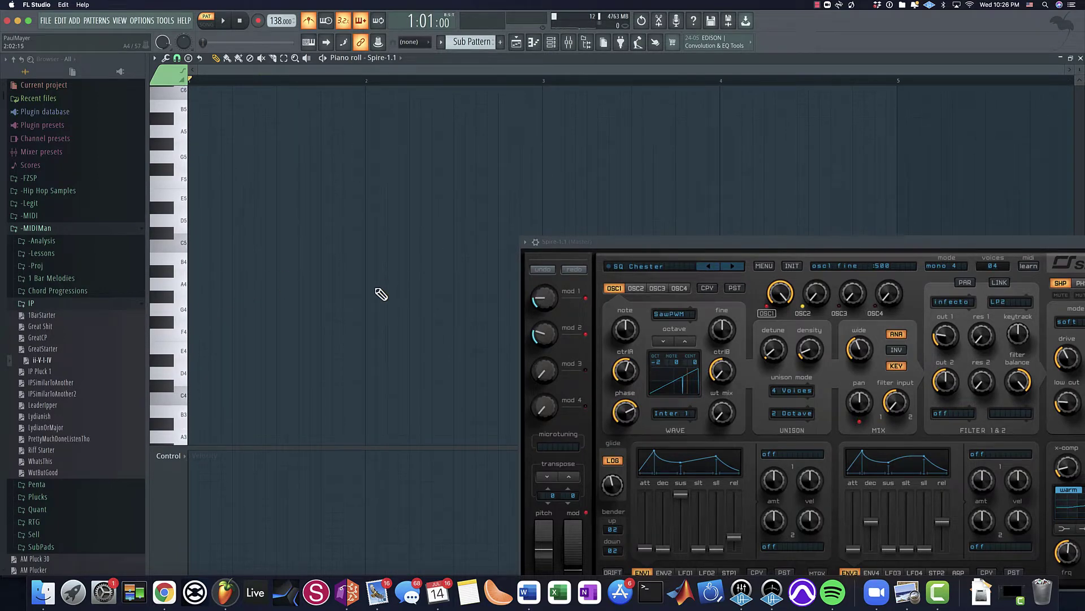
{"action": "left_click", "coordinate": [210, 283]}
{"action": "mouse_move", "coordinate": [311, 286]}
{"action": "left_mouse_down"}
{"action": "mouse_move", "coordinate": [206, 275]}
{"action": "mouse_move", "coordinate": [271, 294]}
{"action": "left_mouse_up"}
{"action": "mouse_move", "coordinate": [283, 282]}
{"action": "left_mouse_down"}
{"action": "mouse_move", "coordinate": [213, 285]}
{"action": "mouse_move", "coordinate": [300, 284]}
{"action": "left_mouse_up"}
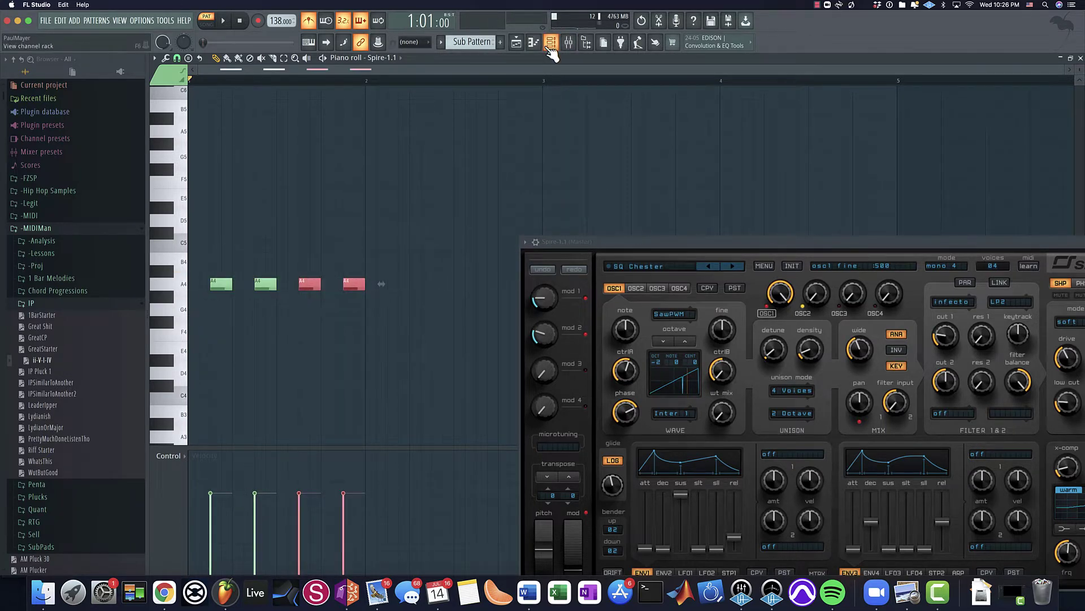
Fill every fourth step of the Kick channel, then hide the channel rack.
{"action": "left_click", "coordinate": [551, 44]}
{"action": "right_click", "coordinate": [410, 109]}
{"action": "left_click", "coordinate": [547, 151]}
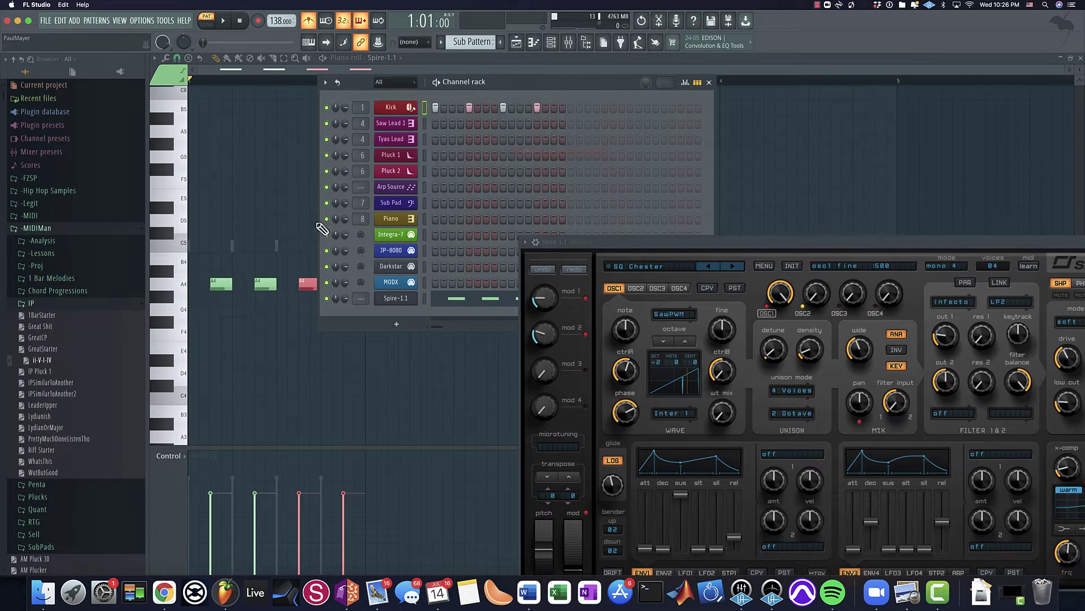
{"action": "key", "text": "F6"}
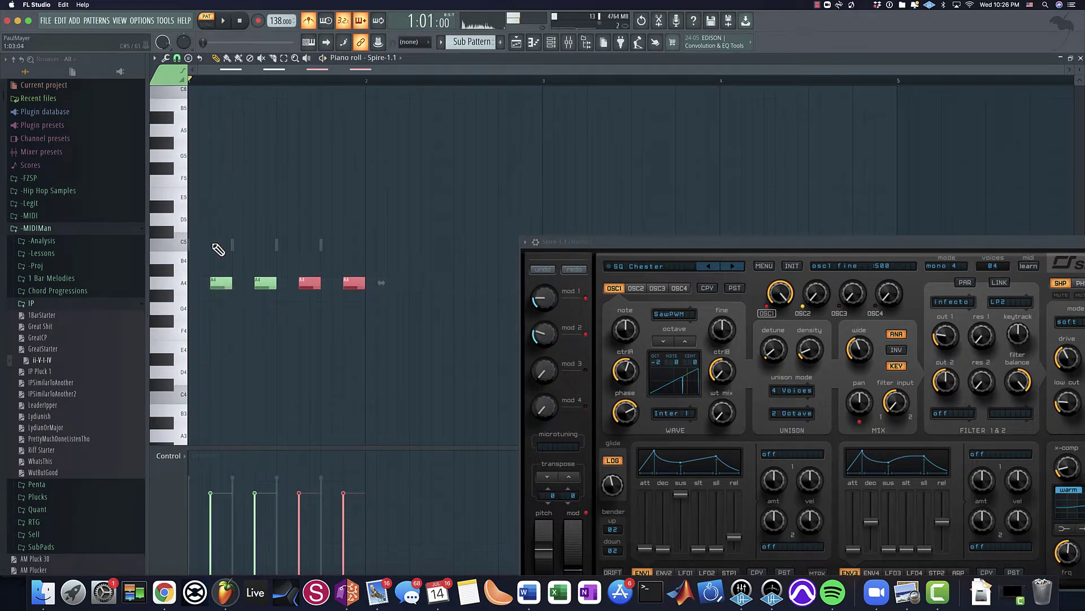
Close the Spire window so the A4 notes in the piano roll can be edited unobstructed.
{"action": "left_click_drag", "start_coordinate": [393, 289], "coordinate": [165, 288]}
{"action": "scroll", "coordinate": [200, 291], "scroll_direction": "up", "scroll_amount": 2}
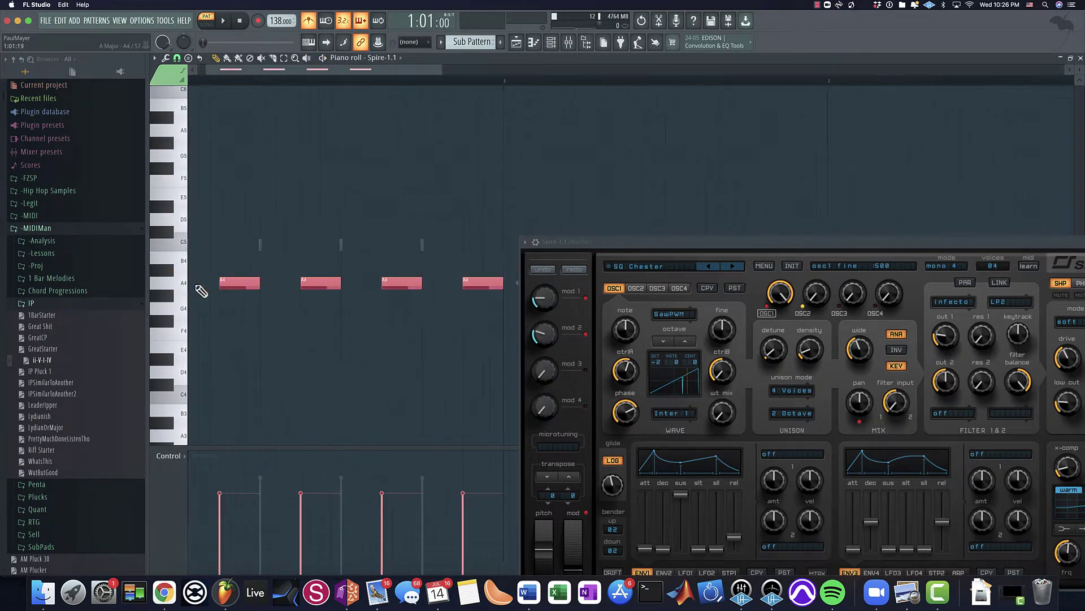
{"action": "scroll", "coordinate": [339, 284], "scroll_direction": "left", "scroll_amount": 1}
{"action": "left_click_drag", "start_coordinate": [695, 249], "coordinate": [309, 288]}
{"action": "left_click", "coordinate": [846, 251]}
Halve and duplicate the offbeat A4 notes, then delete the duplicate following each one.
{"action": "key", "text": "ctrl+b"}
{"action": "scroll", "coordinate": [331, 282], "scroll_direction": "down", "scroll_amount": 1}
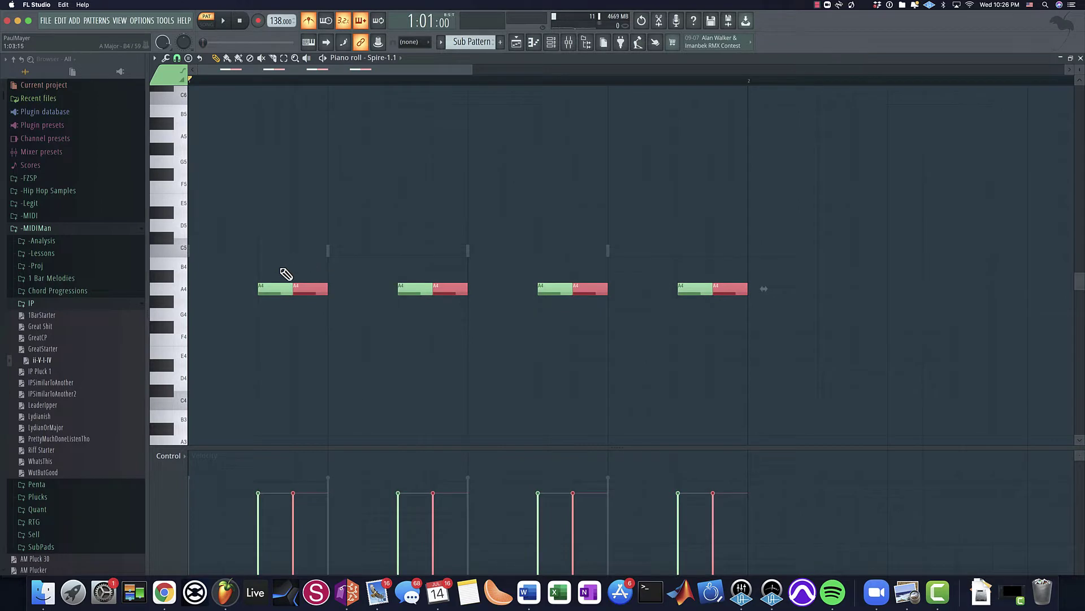
{"action": "scroll", "coordinate": [465, 375], "scroll_direction": "down", "scroll_amount": 3}
{"action": "scroll", "coordinate": [461, 370], "scroll_direction": "up", "scroll_amount": 4}
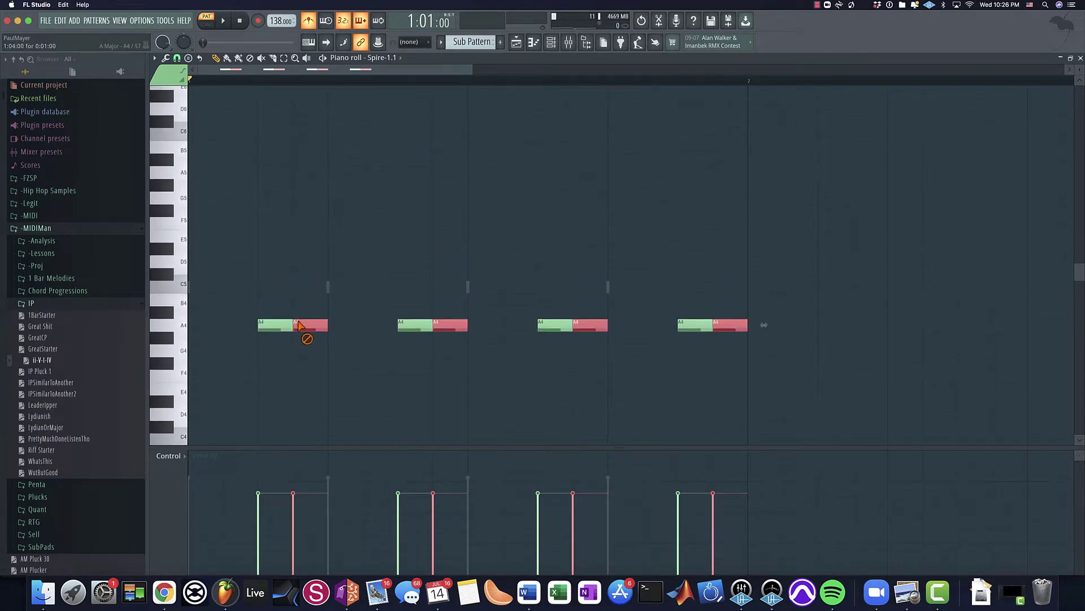
{"action": "right_click", "coordinate": [298, 325]}
{"action": "right_click", "coordinate": [438, 325]}
{"action": "right_click", "coordinate": [602, 325]}
{"action": "right_click", "coordinate": [720, 325]}
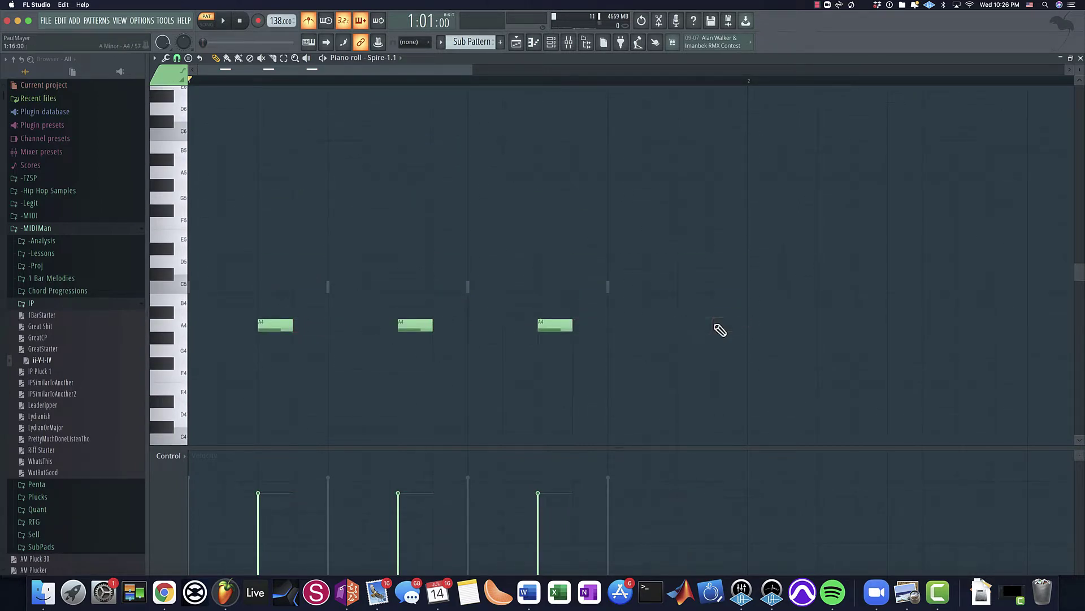
Add an A4 note on the fourth offbeat and lengthen all four A4 notes to half a beat.
{"action": "left_click", "coordinate": [686, 327]}
{"action": "key", "text": "ctrl+a"}
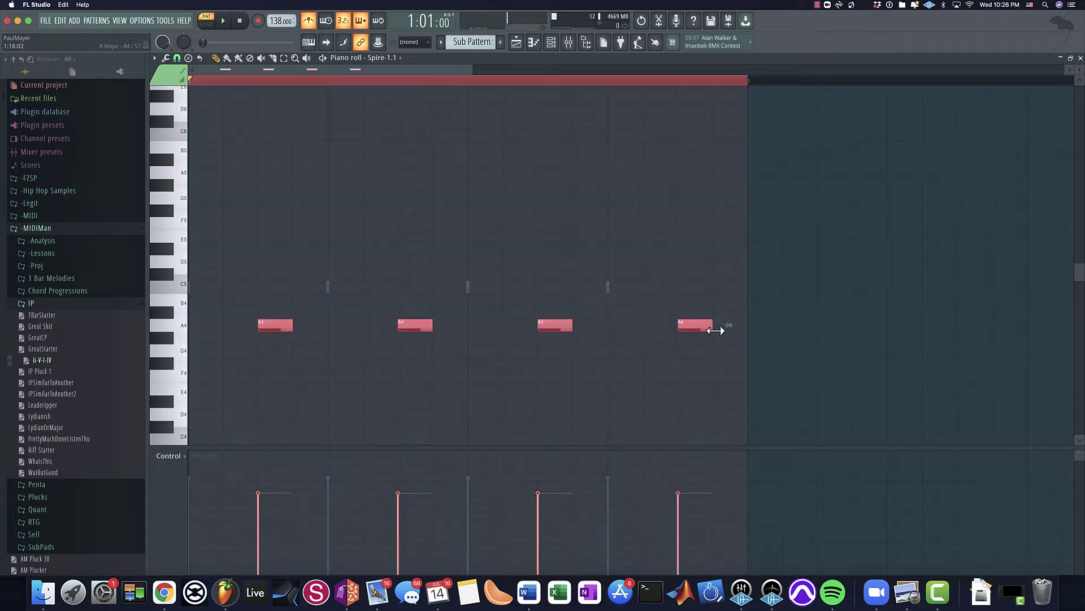
{"action": "left_click_drag", "start_coordinate": [715, 330], "coordinate": [731, 347]}
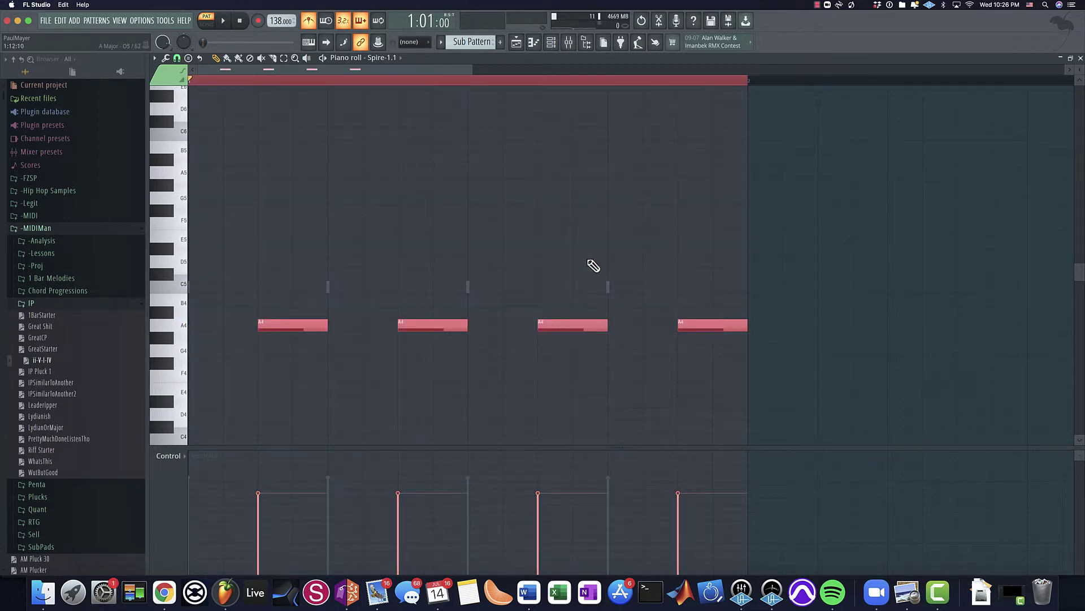
Route the Spire-1.1 channel to mixer track 9 and close the Spire window.
{"action": "left_click", "coordinate": [569, 43]}
{"action": "left_click", "coordinate": [569, 43]}
{"action": "left_click", "coordinate": [569, 43]}
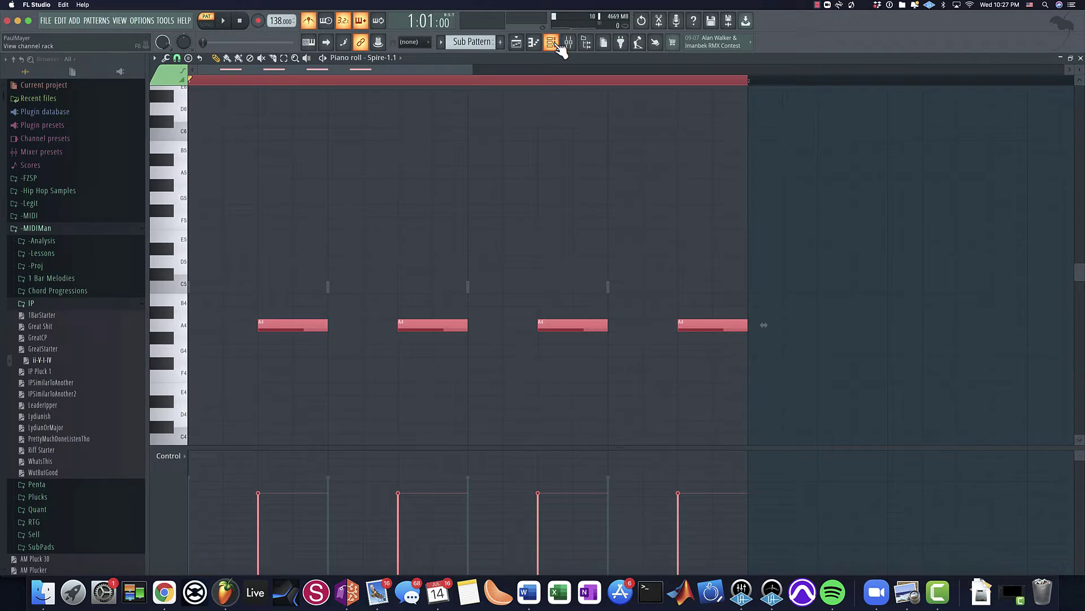
{"action": "left_click", "coordinate": [561, 49]}
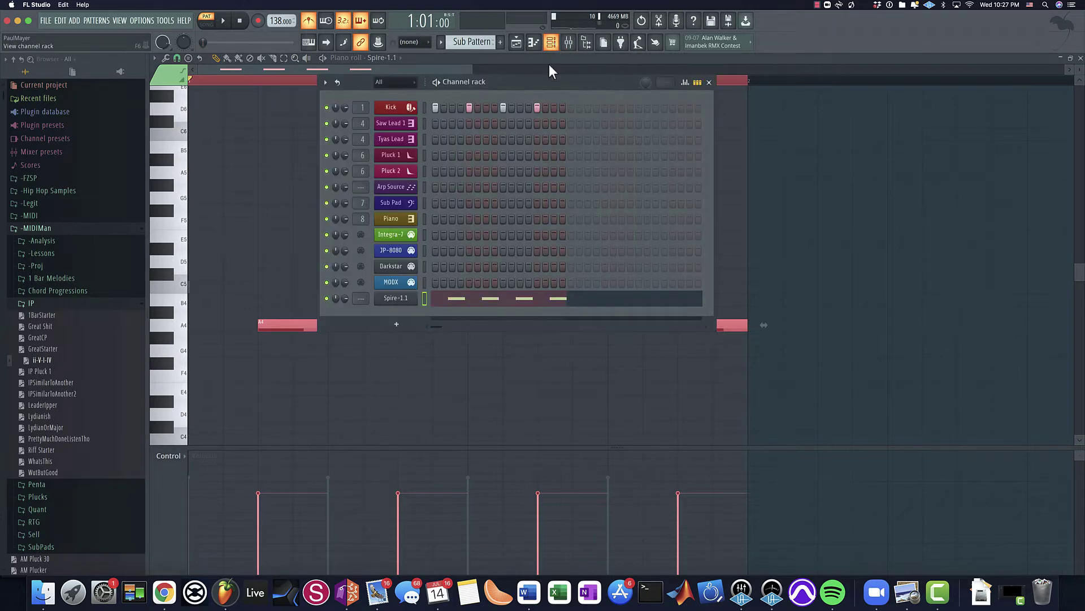
{"action": "left_click", "coordinate": [403, 297]}
{"action": "key", "text": "F9"}
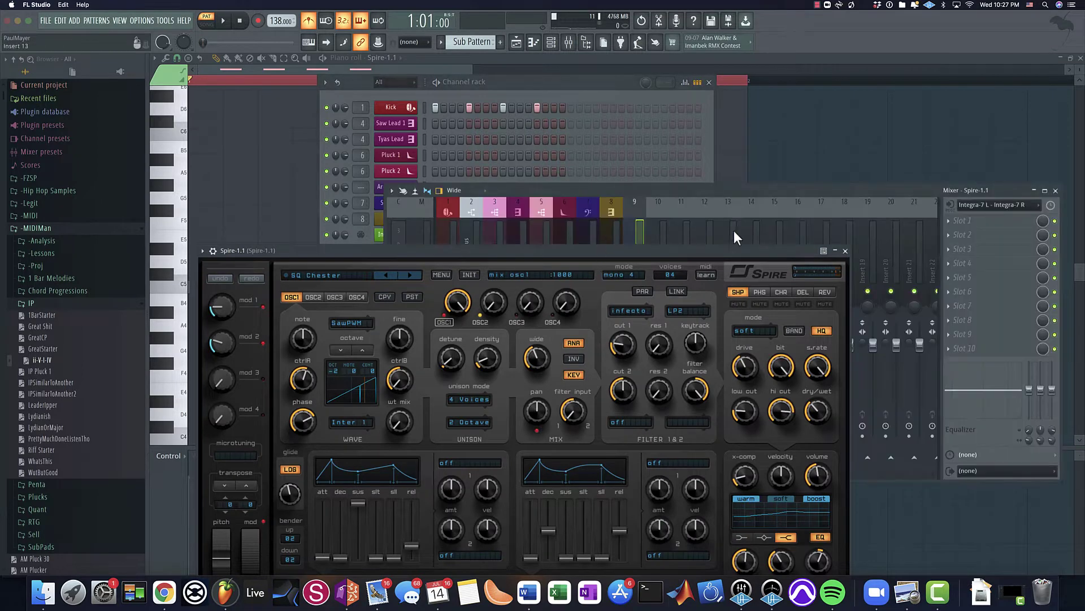
{"action": "left_click", "coordinate": [855, 251]}
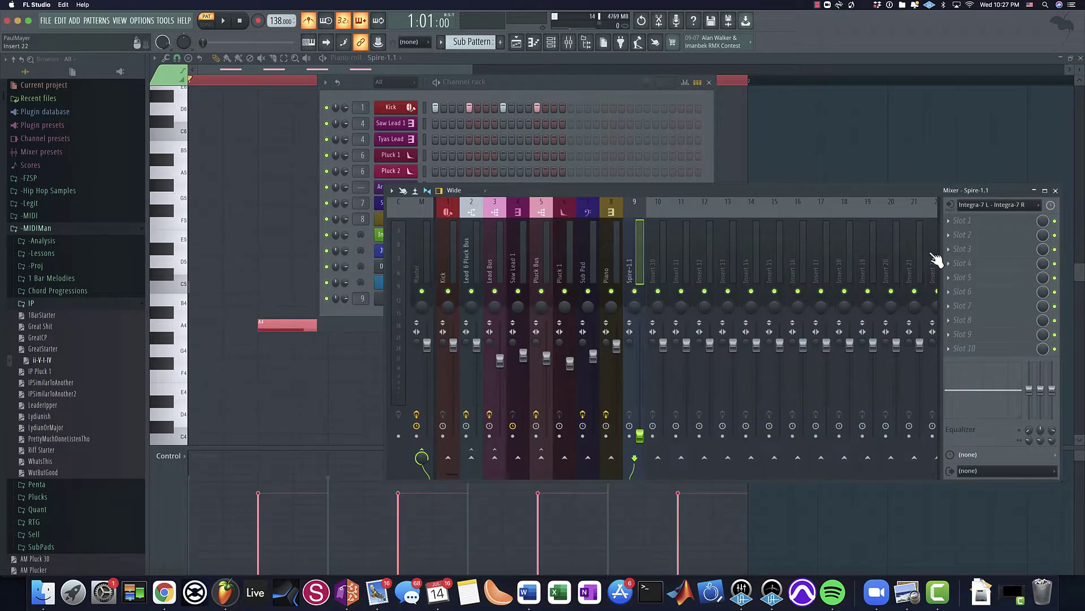
Load Pro-Q 3 into the first effect slot of the Spire-1.1 mixer track.
{"action": "left_click", "coordinate": [967, 222]}
{"action": "mouse_move", "coordinate": [973, 234]}
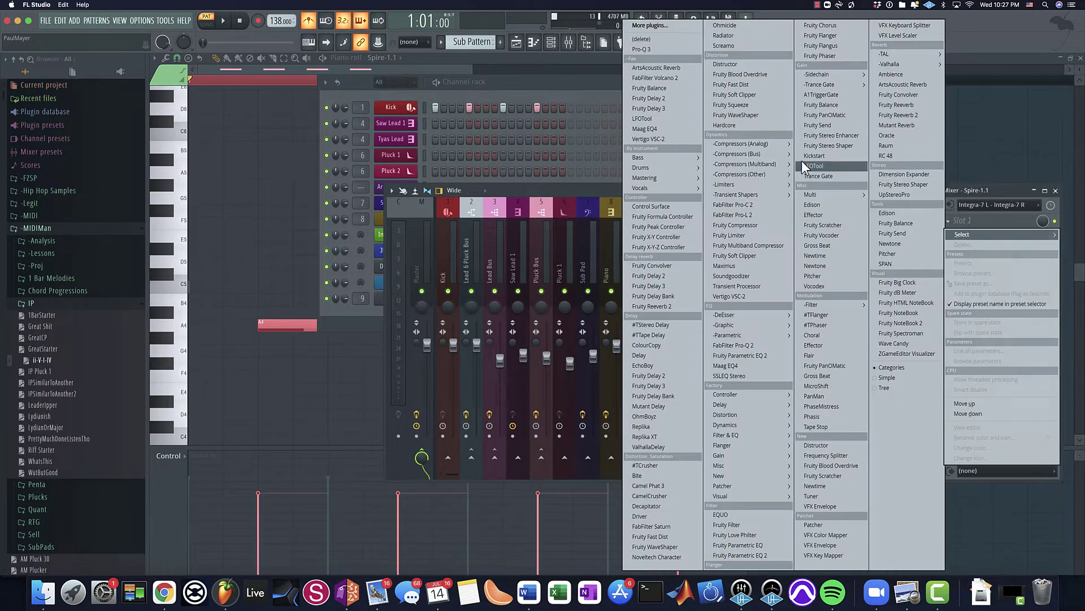
{"action": "left_click", "coordinate": [651, 48]}
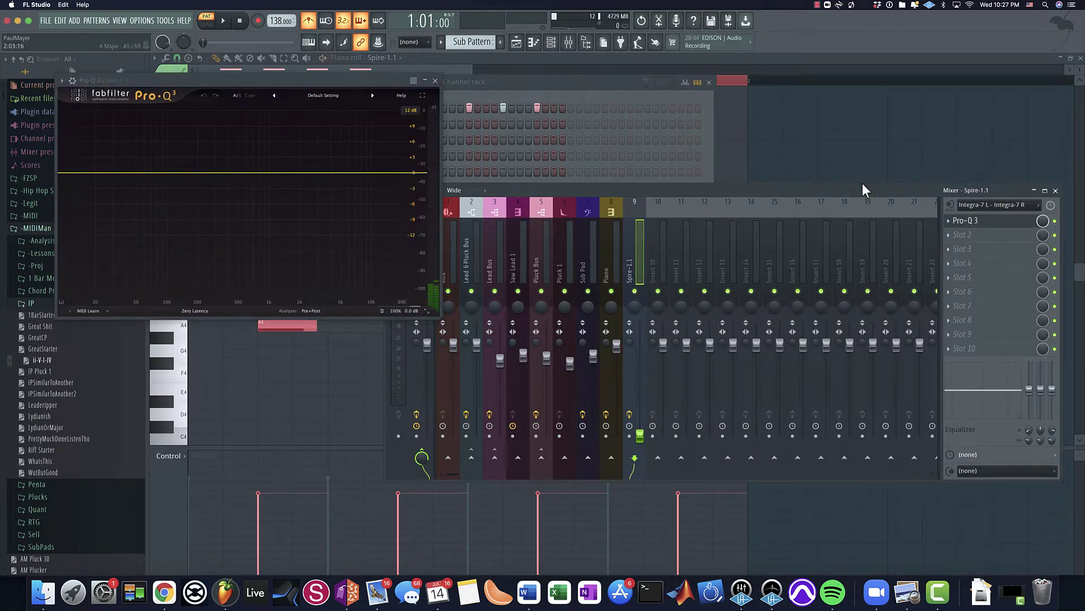
Replace the Pro-Q 3 effect on the Spire-1.1 mixer track with SPAN.
{"action": "left_click", "coordinate": [952, 221]}
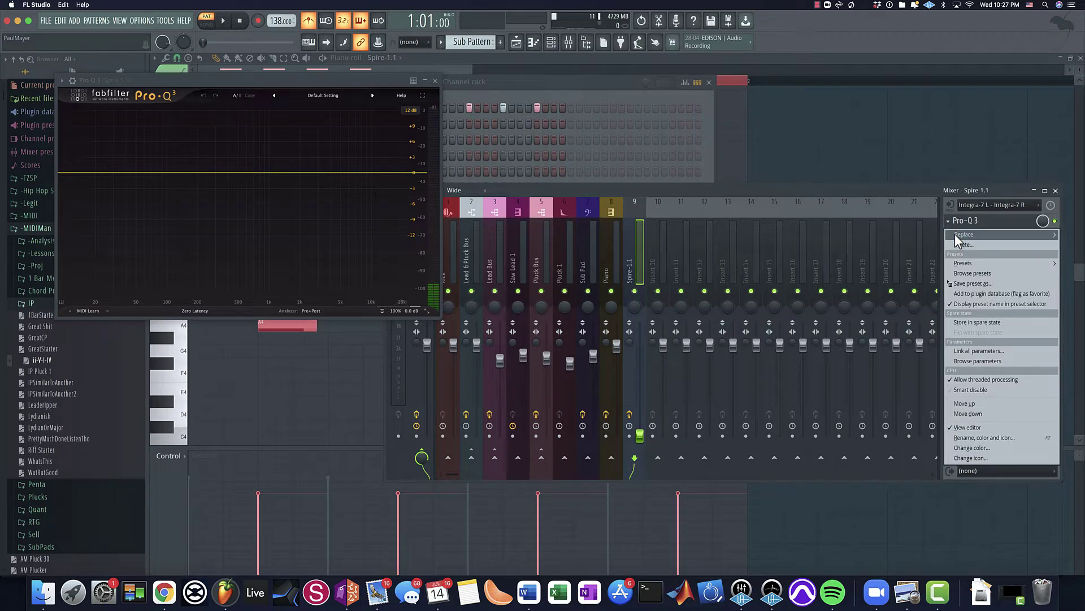
{"action": "mouse_move", "coordinate": [955, 234]}
{"action": "left_click", "coordinate": [885, 263]}
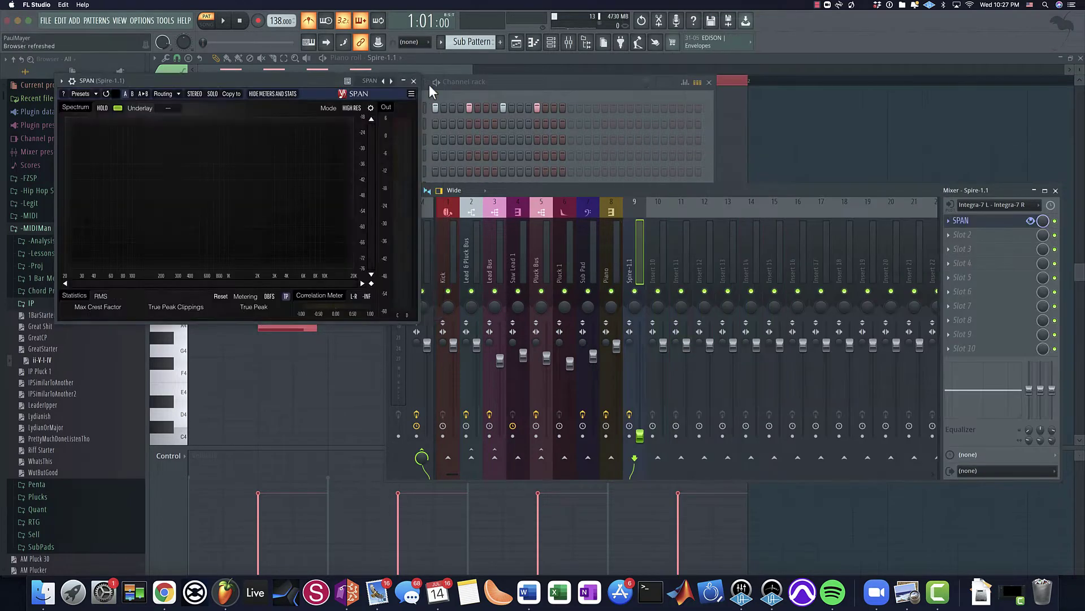
Enlarge the SPAN analyzer window and arrange it beside the mixer so the effect slots stay reachable.
{"action": "left_click_drag", "start_coordinate": [325, 88], "coordinate": [421, 121]}
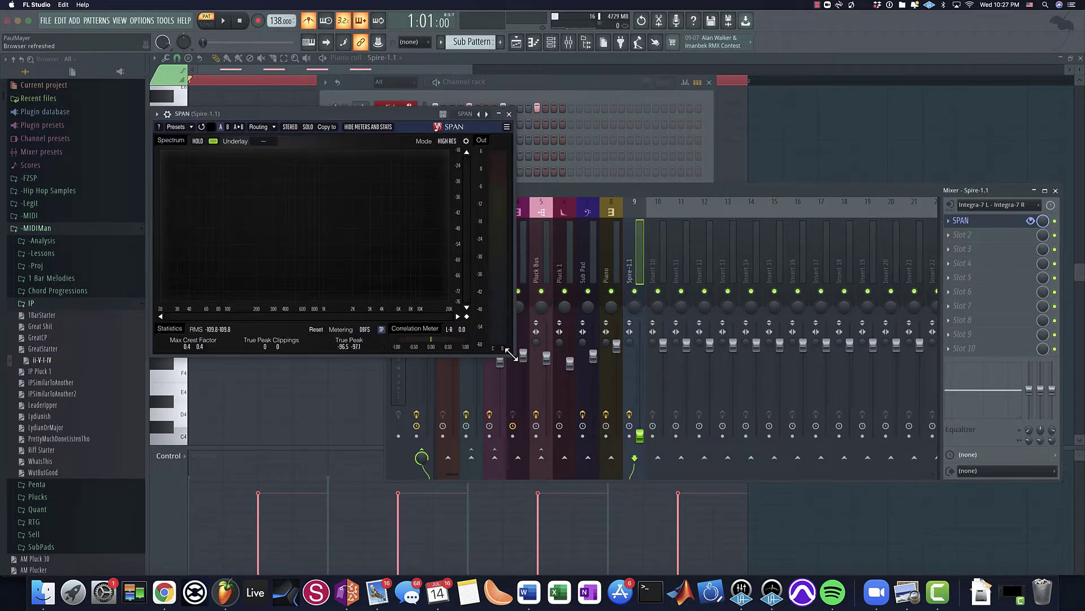
{"action": "left_click_drag", "start_coordinate": [510, 355], "coordinate": [804, 475]}
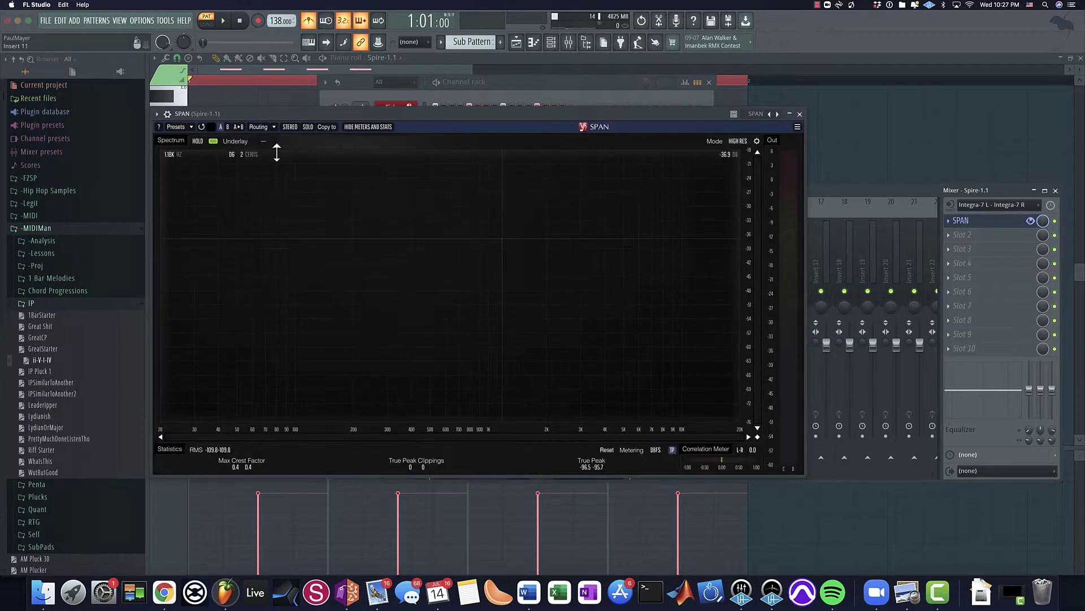
{"action": "left_click_drag", "start_coordinate": [639, 116], "coordinate": [691, 64]}
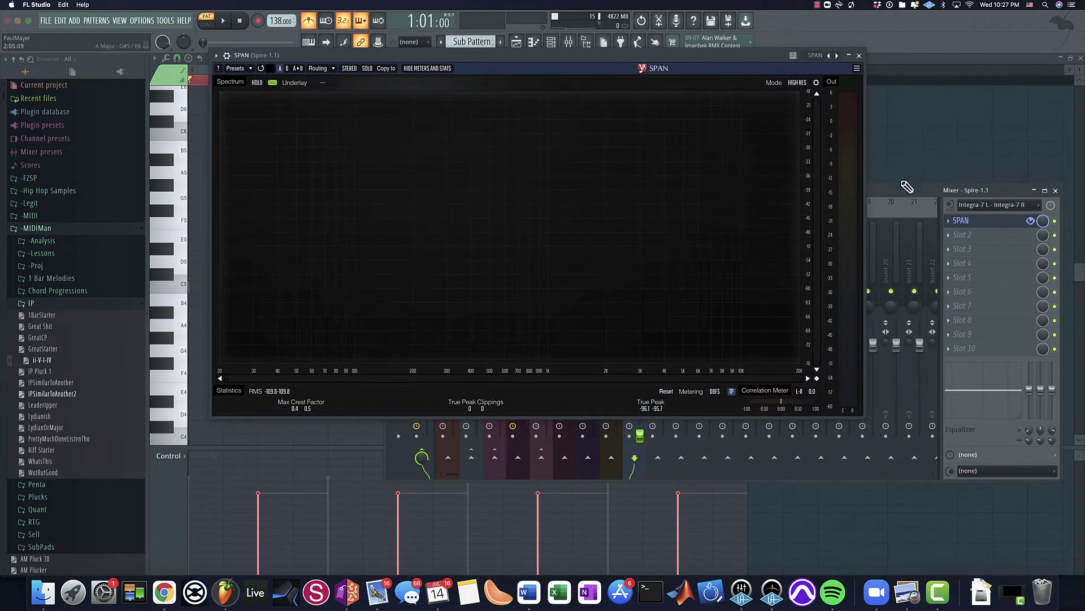
{"action": "left_click_drag", "start_coordinate": [901, 192], "coordinate": [868, 194]}
{"action": "left_click", "coordinate": [859, 55]}
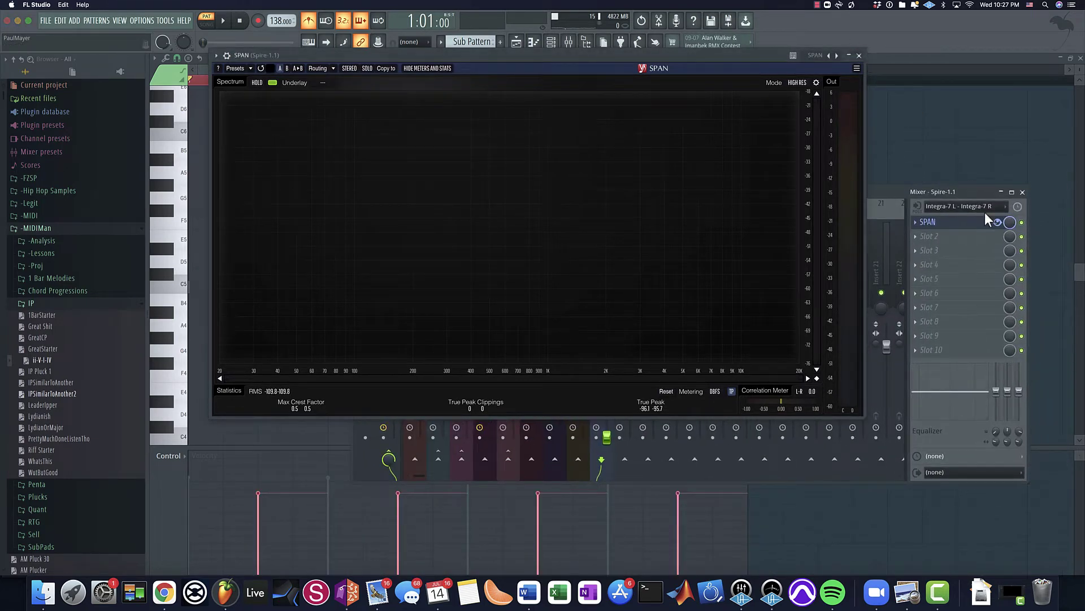
Load LFOTool into effect slot 2 of the Spire-1.1 track and lower all its curve points to 0%.
{"action": "left_click", "coordinate": [949, 250]}
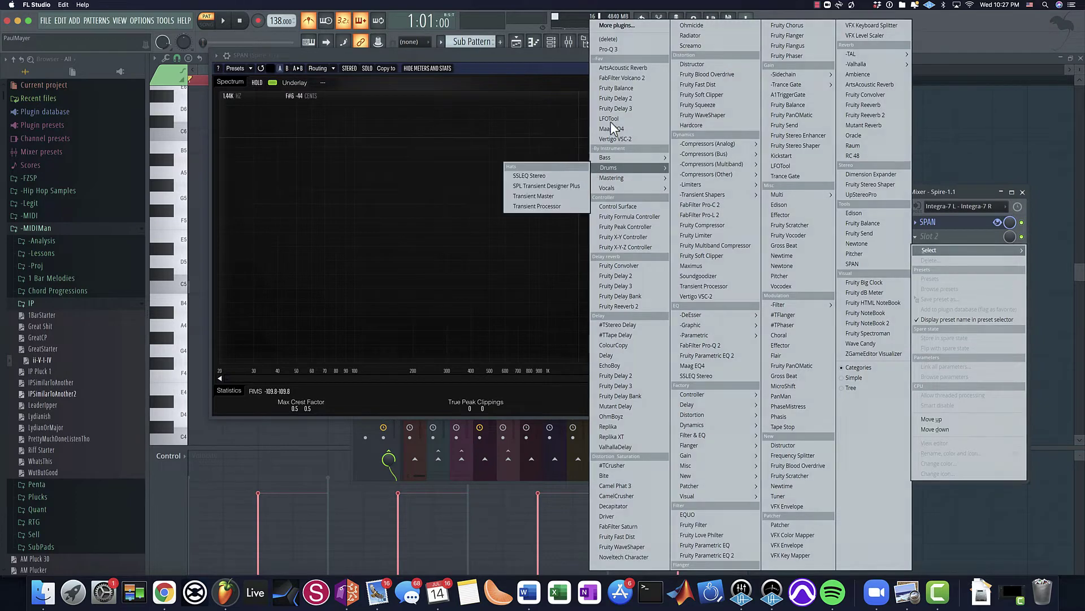
{"action": "left_click", "coordinate": [613, 120]}
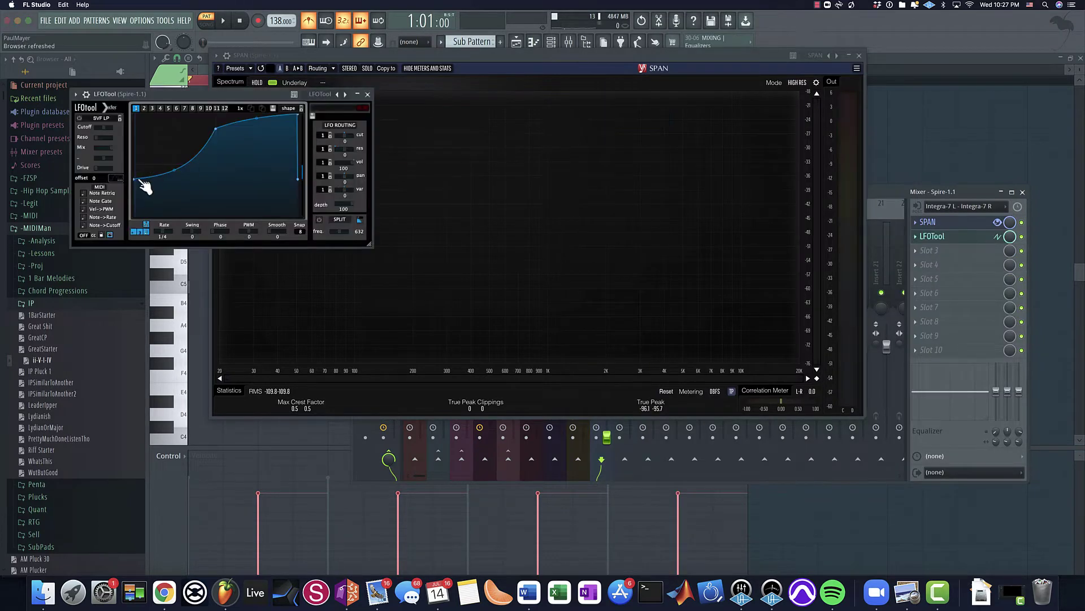
{"action": "left_click_drag", "start_coordinate": [140, 181], "coordinate": [136, 218]}
{"action": "left_click_drag", "start_coordinate": [237, 214], "coordinate": [246, 222]}
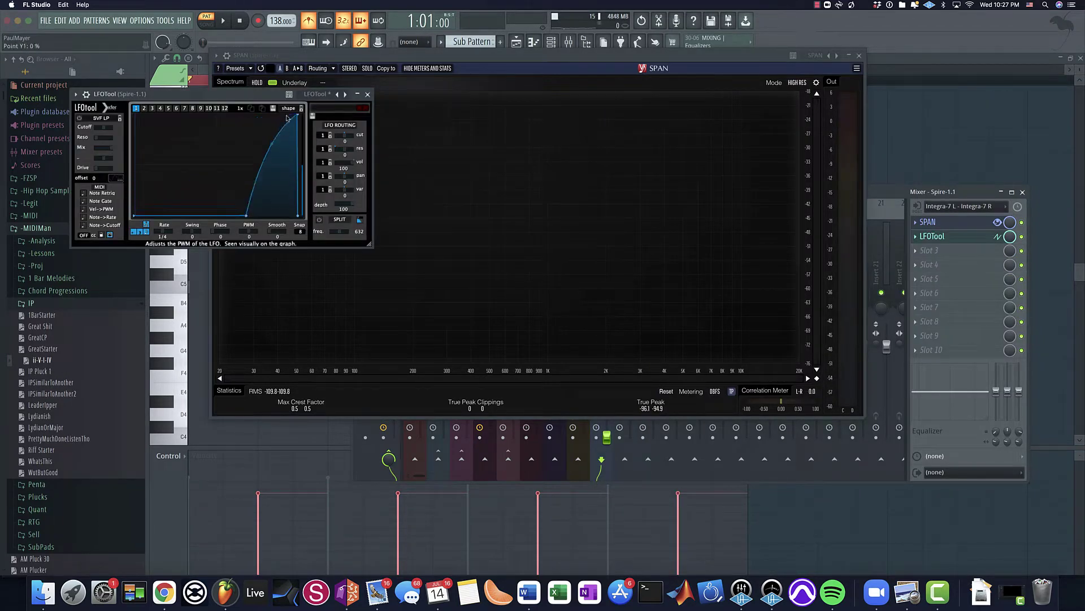
{"action": "left_click_drag", "start_coordinate": [298, 115], "coordinate": [320, 244]}
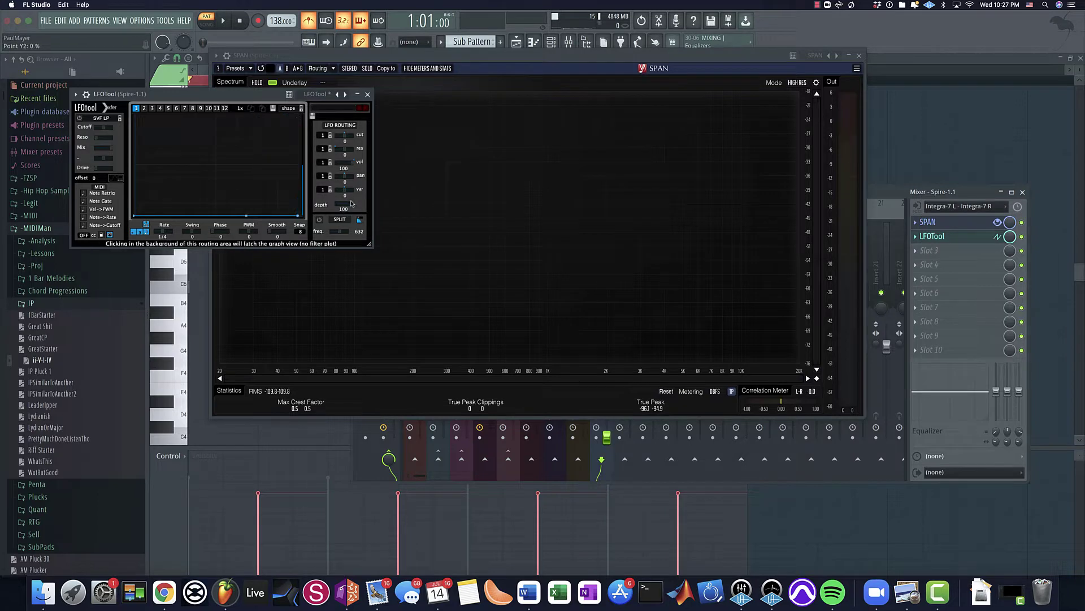
Turn LFOTool's depth fully down and move the SPAN window clear of the mixer tracks.
{"action": "left_click_drag", "start_coordinate": [351, 204], "coordinate": [33, 205]}
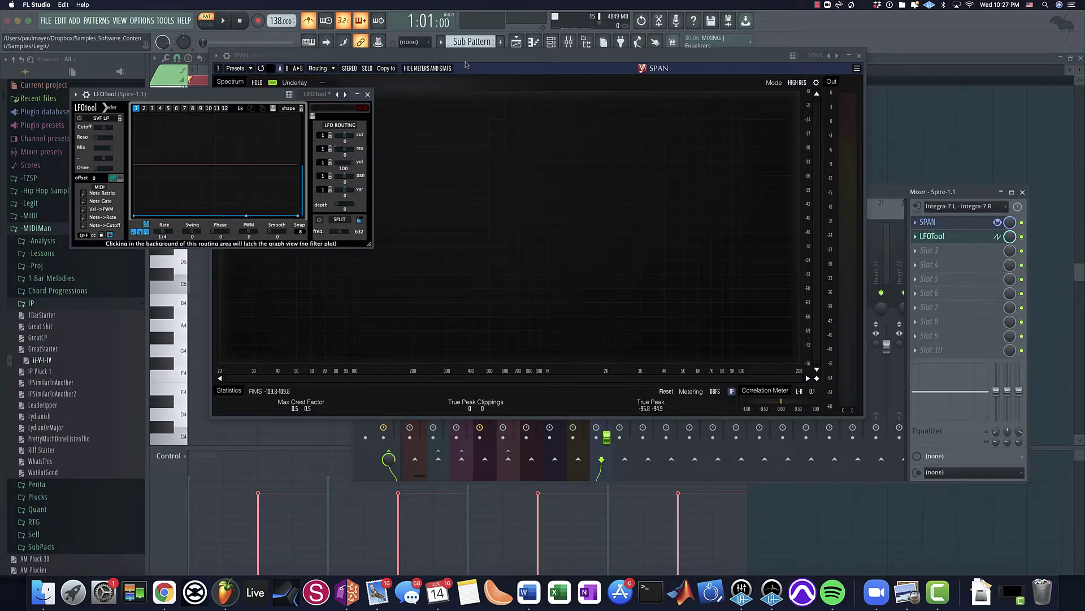
{"action": "left_click_drag", "start_coordinate": [488, 61], "coordinate": [696, 320]}
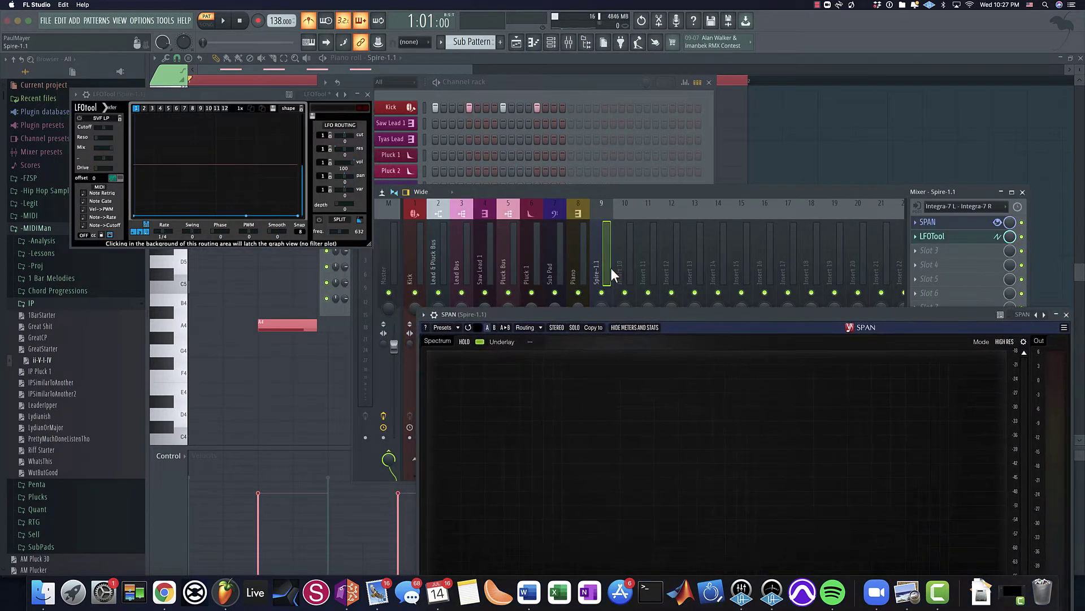
Move the Spire-1.1 mixer track to the first insert position and rename it SubBass.
{"action": "left_click_drag", "start_coordinate": [606, 266], "coordinate": [416, 265]}
{"action": "double_click", "coordinate": [415, 266]}
{"action": "type", "text": "SubB"}
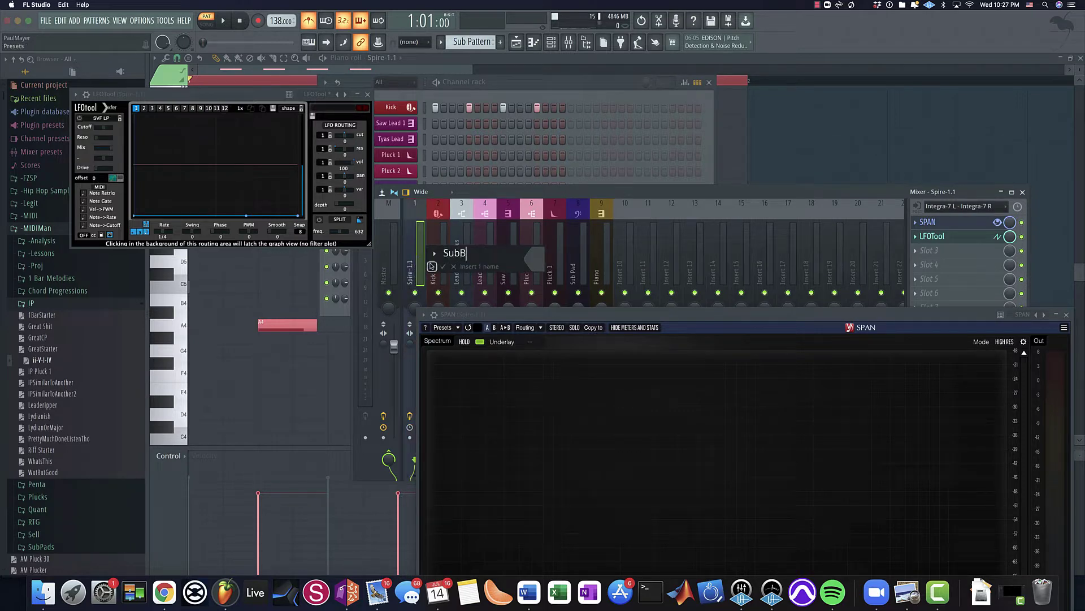
{"action": "type", "text": "ass"}
{"action": "key", "text": "Return"}
Move an empty insert track in front of SubBass and reposition the mixer above the SPAN window.
{"action": "left_click_drag", "start_coordinate": [624, 266], "coordinate": [416, 269]}
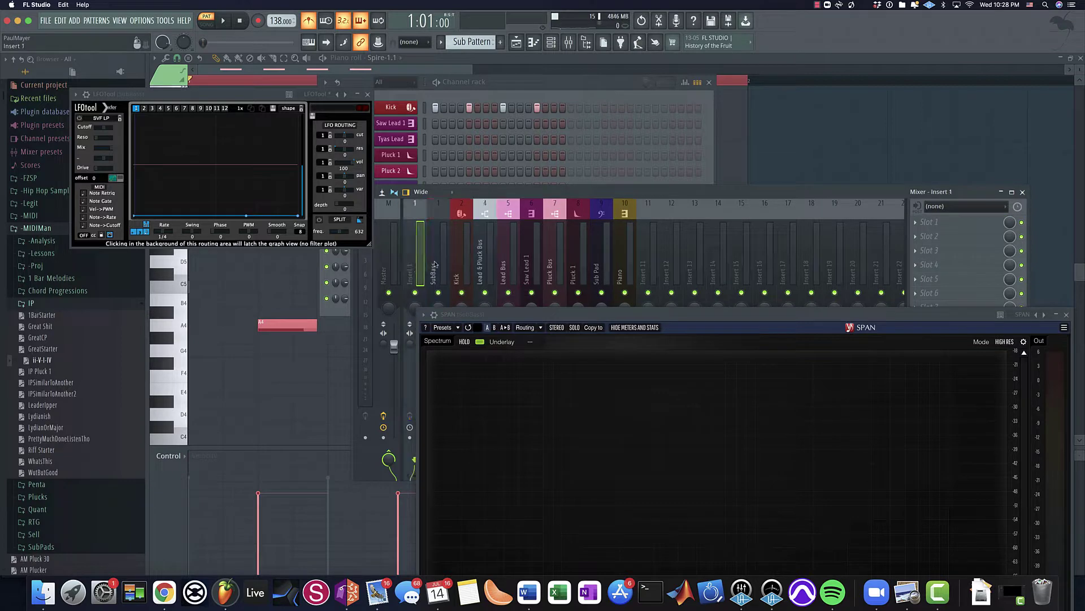
{"action": "left_click_drag", "start_coordinate": [505, 192], "coordinate": [565, 83]}
{"action": "left_click", "coordinate": [490, 175]}
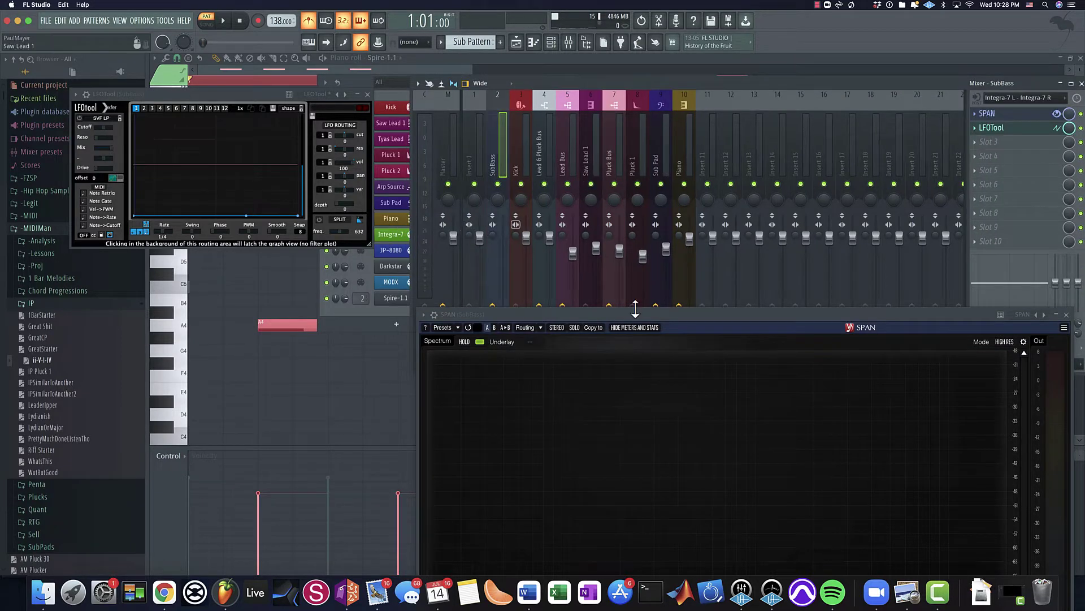
Close the SPAN window and reset the SubBass track's volume fader to its default level.
{"action": "left_click", "coordinate": [1068, 314]}
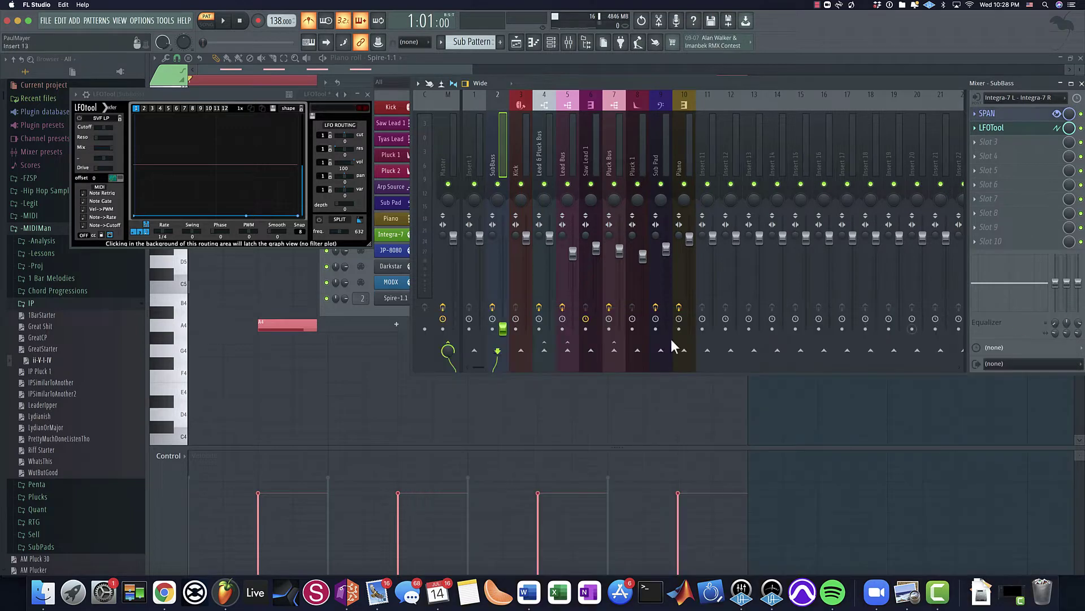
{"action": "right_click", "coordinate": [503, 328]}
{"action": "left_click", "coordinate": [529, 337]}
Route the Kick and SubBass mixer tracks only to Insert 1 and check the routing.
{"action": "left_click", "coordinate": [518, 331]}
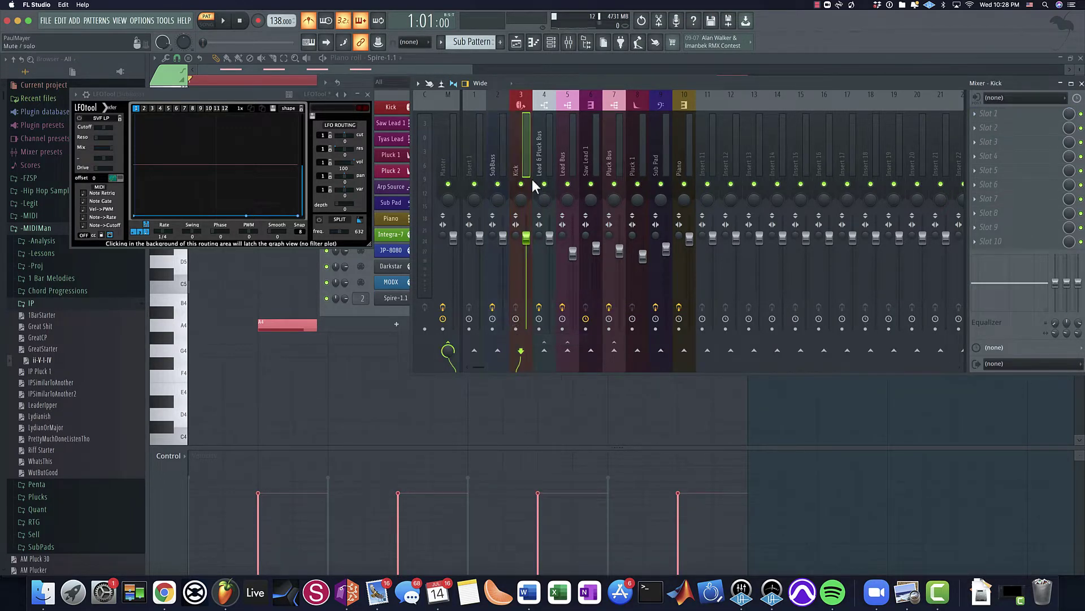
{"action": "left_click", "coordinate": [507, 167], "text": "shift+super"}
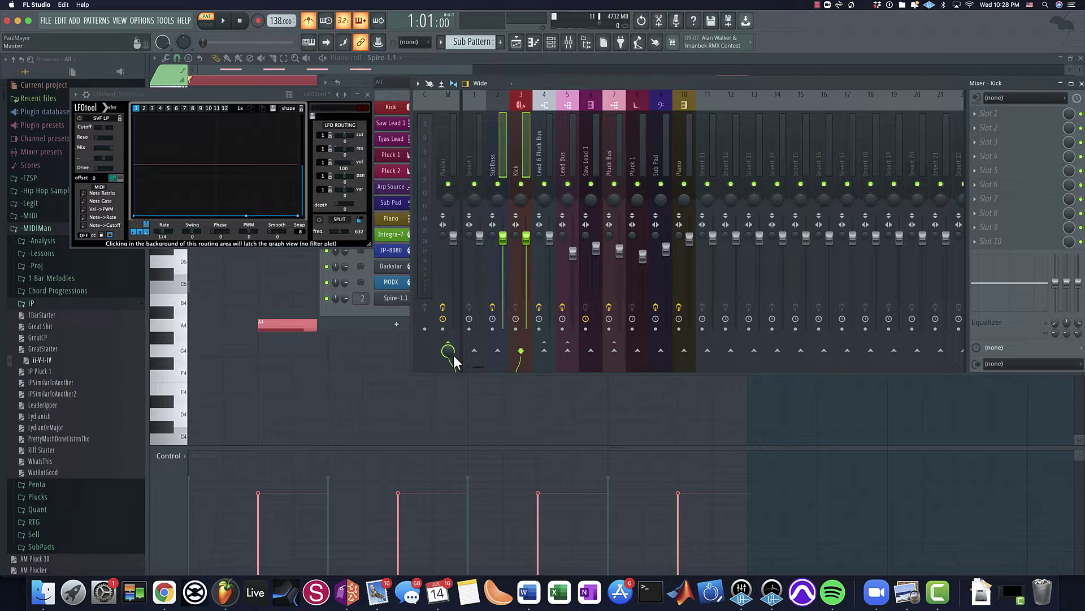
{"action": "right_click", "coordinate": [484, 346]}
{"action": "left_click", "coordinate": [494, 355]}
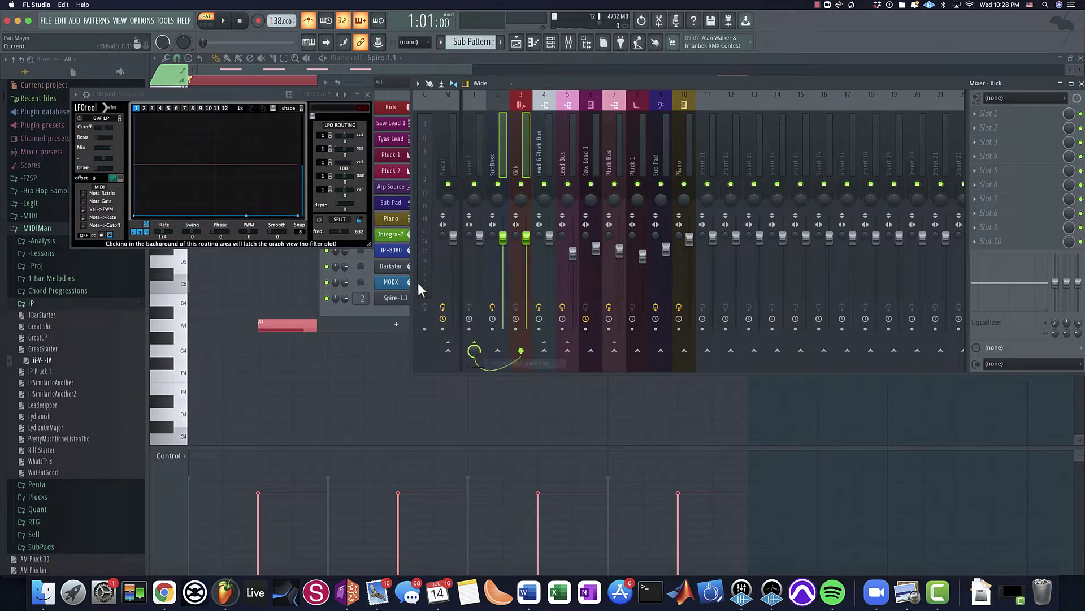
{"action": "left_click", "coordinate": [467, 149]}
{"action": "left_click", "coordinate": [1002, 175]}
{"action": "left_click", "coordinate": [519, 158]}
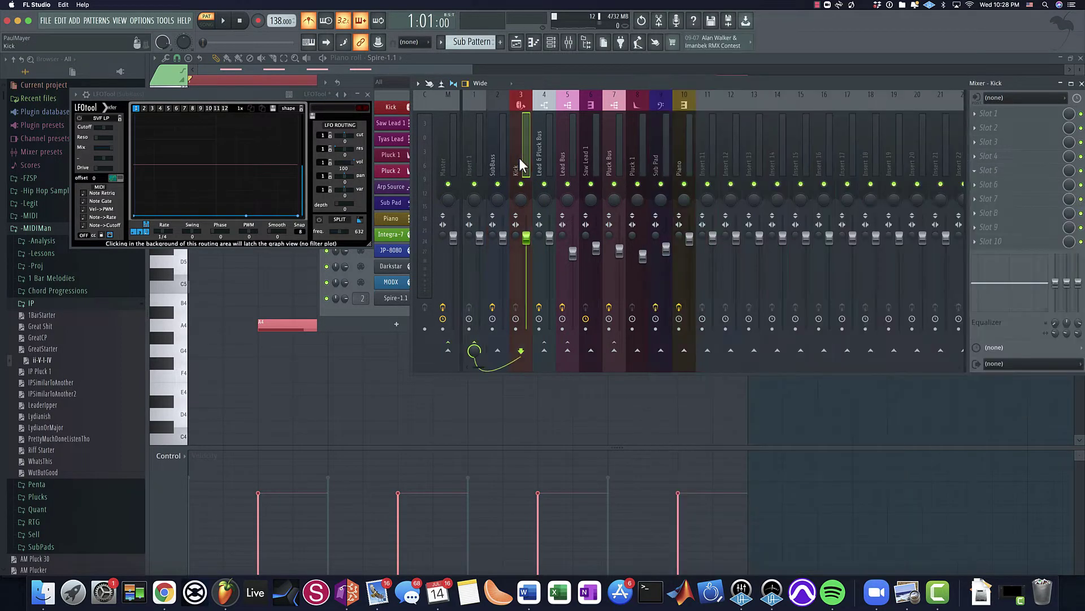
Copy the LFOTool effect with its current settings from the SubBass track onto Insert 1.
{"action": "left_click", "coordinate": [500, 158]}
{"action": "left_click", "coordinate": [975, 129]}
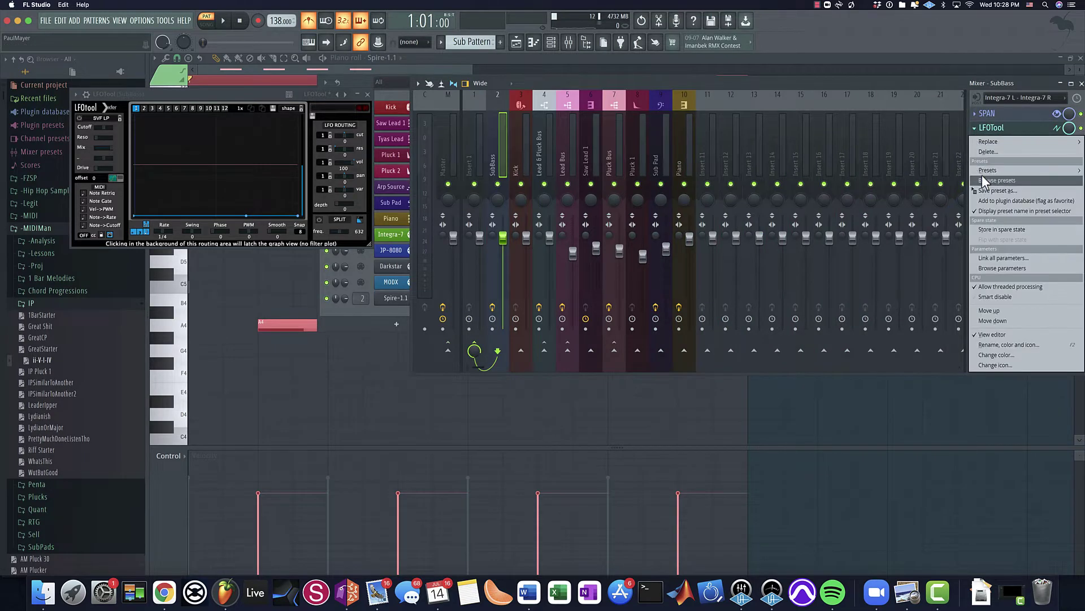
{"action": "left_click_drag", "start_coordinate": [987, 191], "coordinate": [470, 160]}
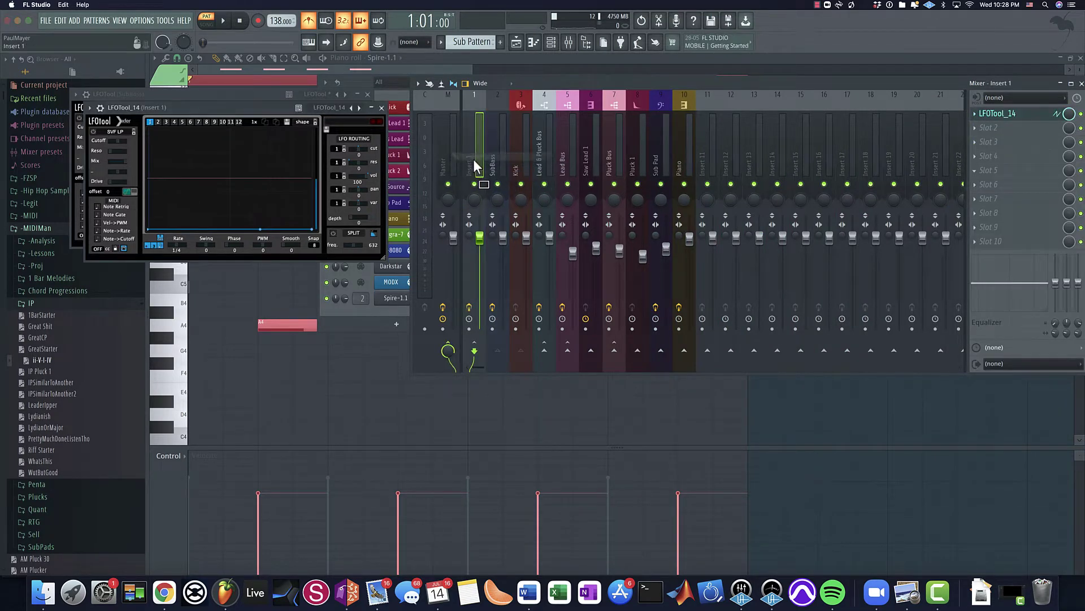
Rename the Insert 1 mixer track as Kick and Sub.
{"action": "double_click", "coordinate": [473, 158]}
{"action": "type", "text": "Kick and S"}
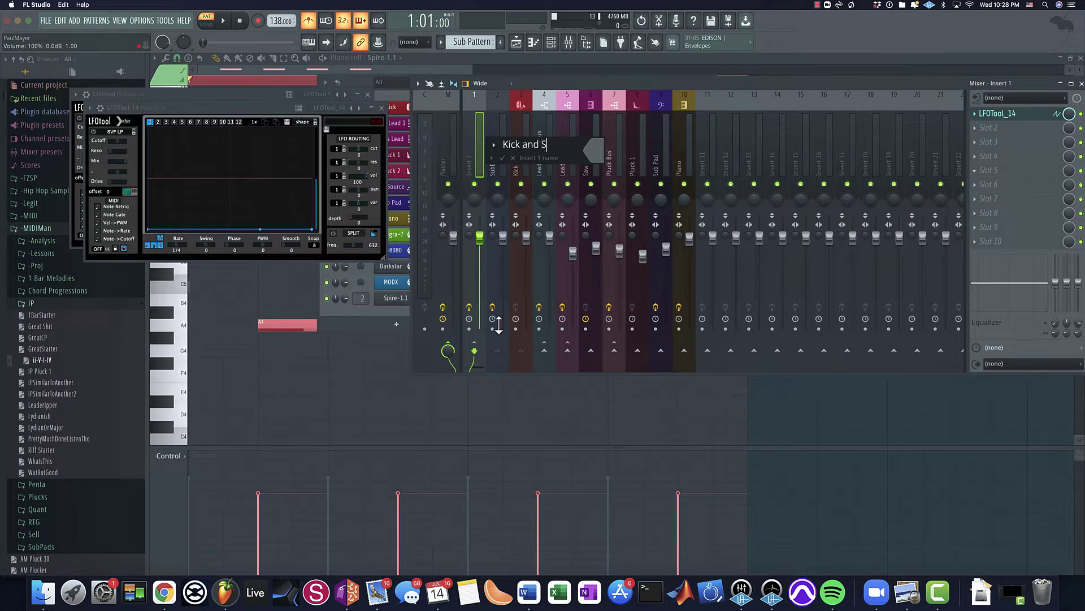
{"action": "type", "text": "ub"}
{"action": "key", "text": "Return"}
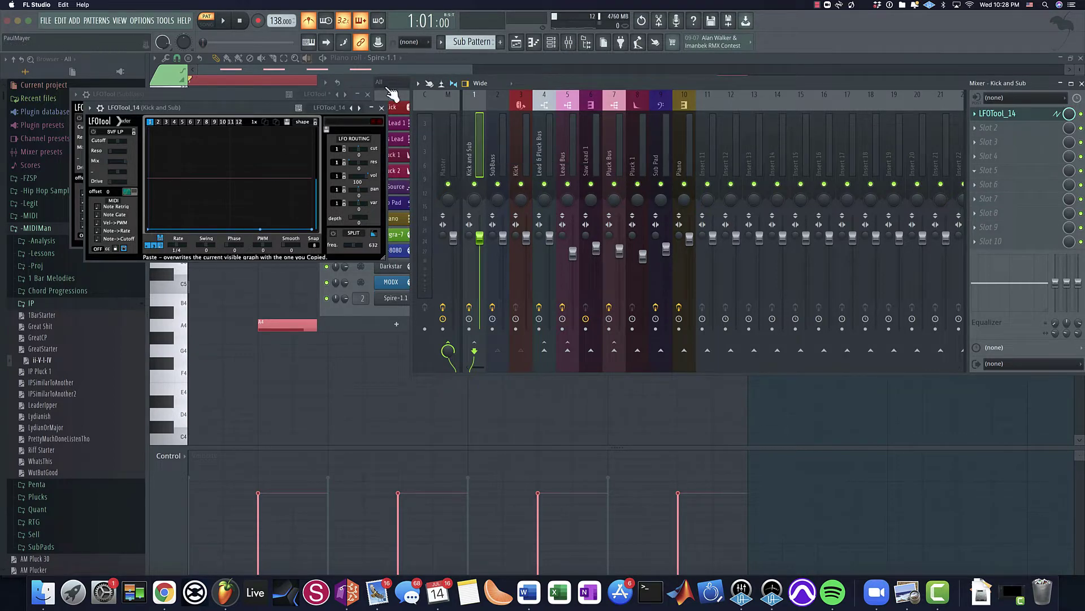
Close both LFOTool windows and move the mixer and channel rack clear of the first piano roll notes.
{"action": "key", "text": "F9"}
{"action": "left_click", "coordinate": [546, 42]}
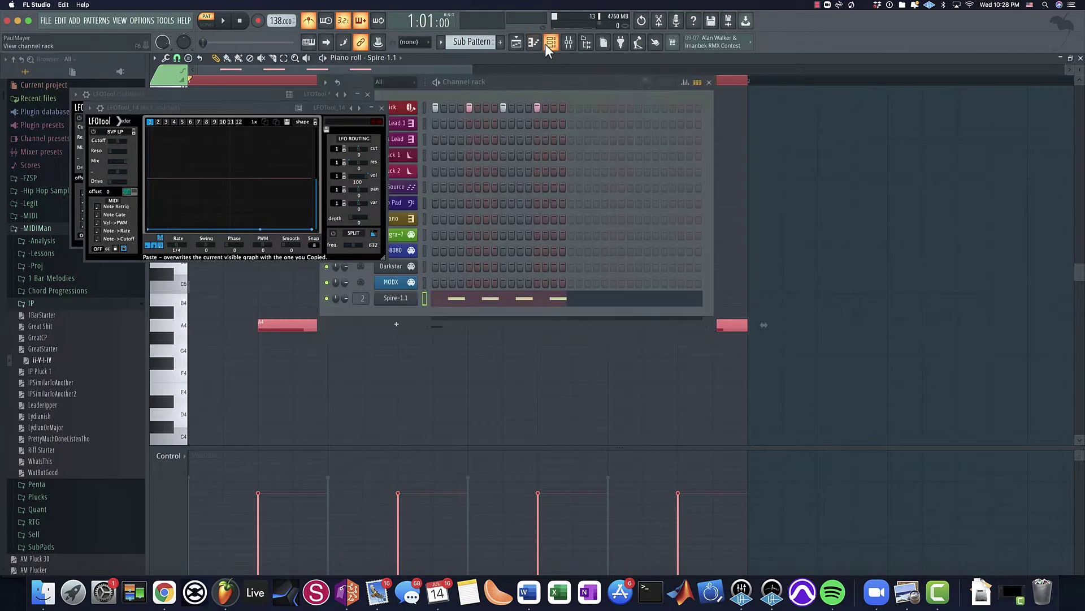
{"action": "left_click", "coordinate": [382, 108]}
{"action": "left_click", "coordinate": [368, 95]}
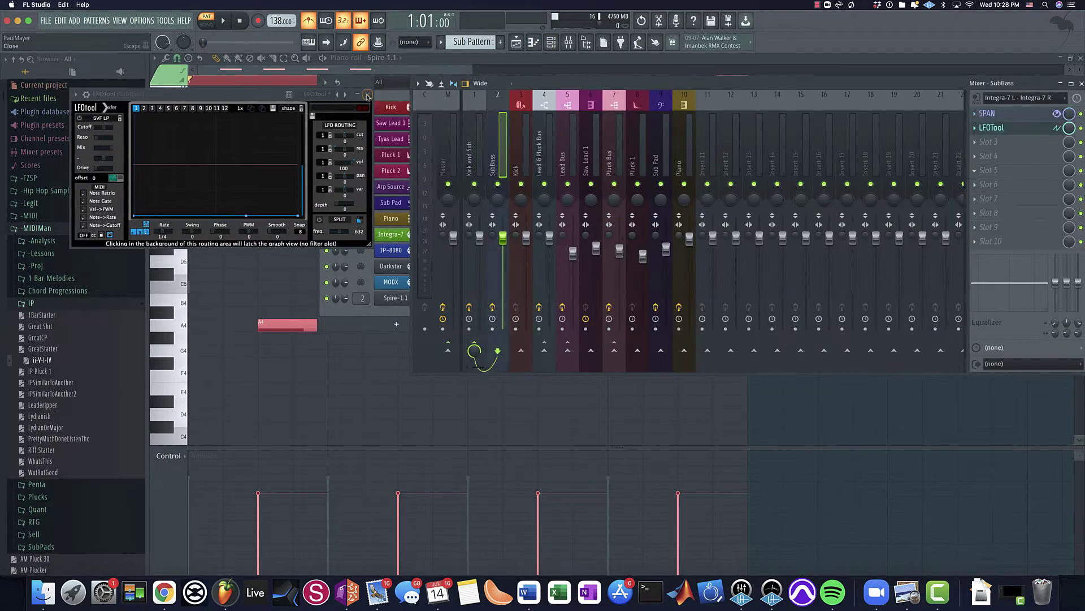
{"action": "left_click_drag", "start_coordinate": [930, 79], "coordinate": [1084, 162]}
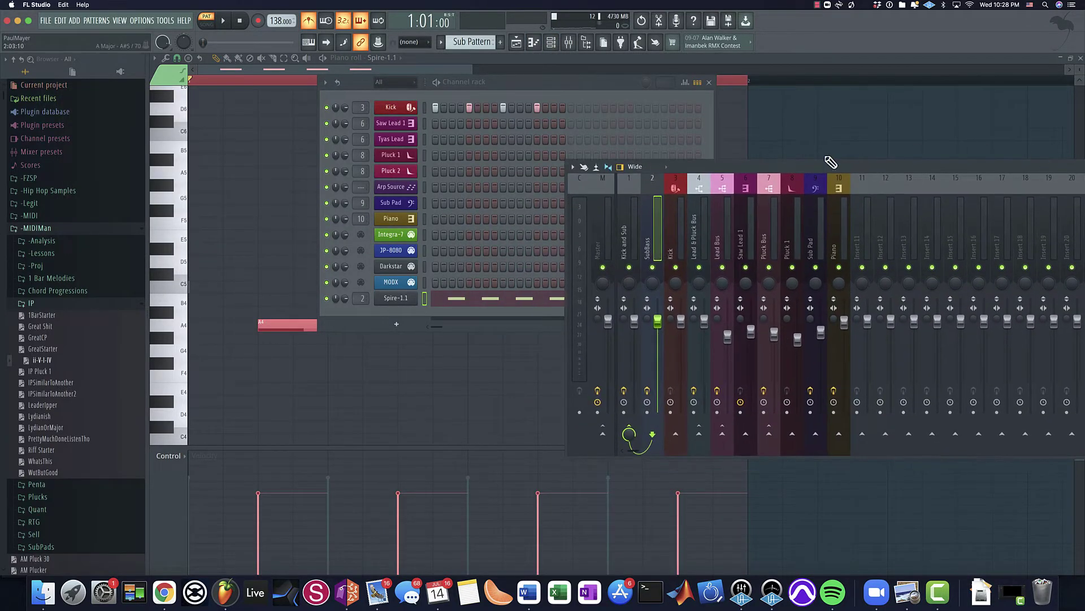
{"action": "left_click_drag", "start_coordinate": [601, 82], "coordinate": [756, 149]}
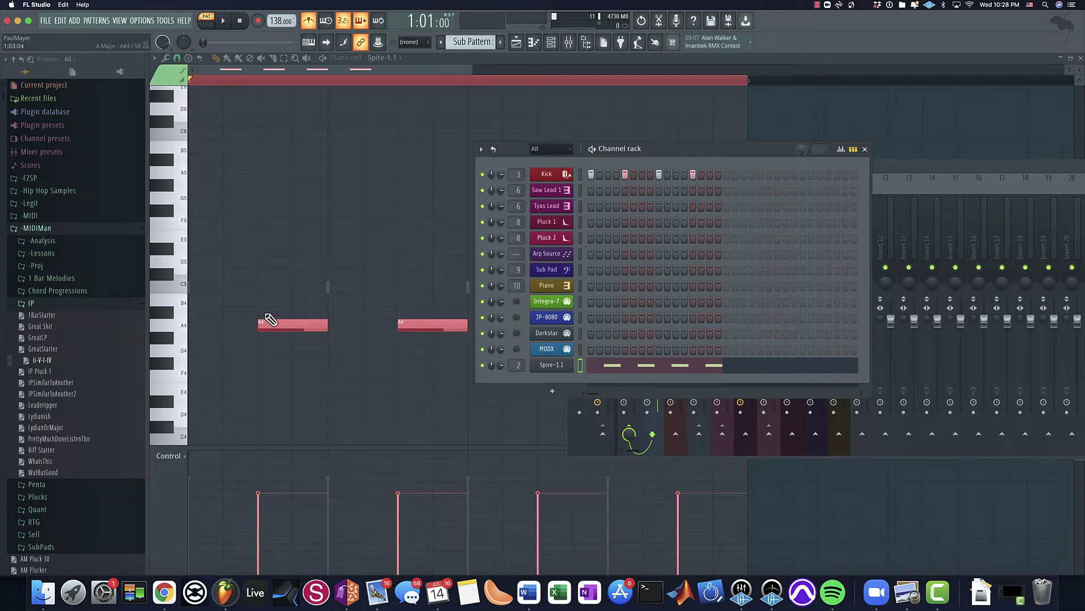
Open the Spire-1.1 channel's synth and initialize its patch.
{"action": "left_click", "coordinate": [540, 371]}
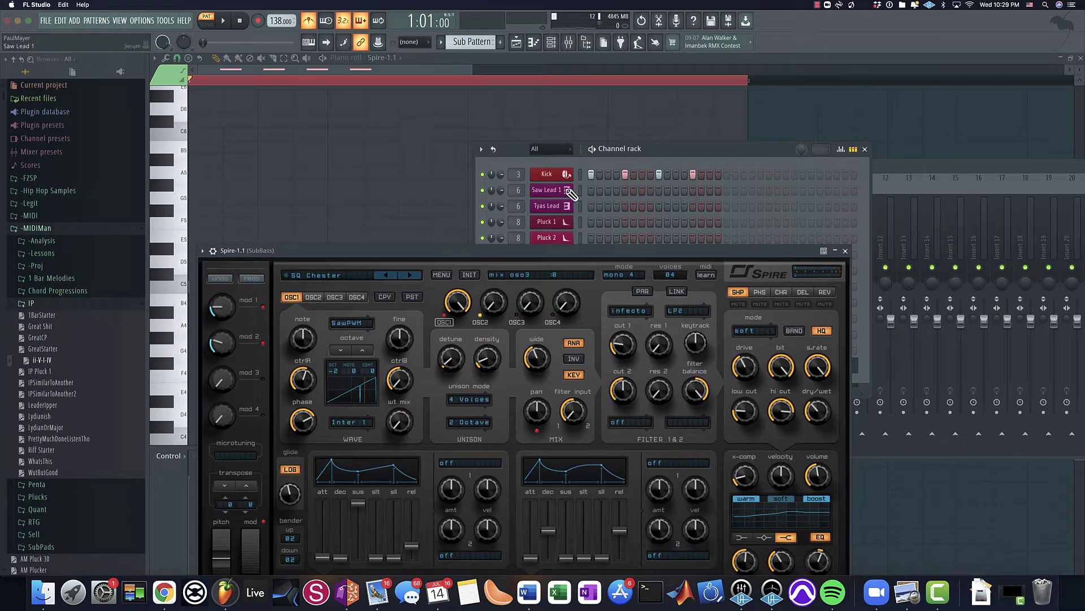
{"action": "left_click_drag", "start_coordinate": [539, 142], "coordinate": [527, 140]}
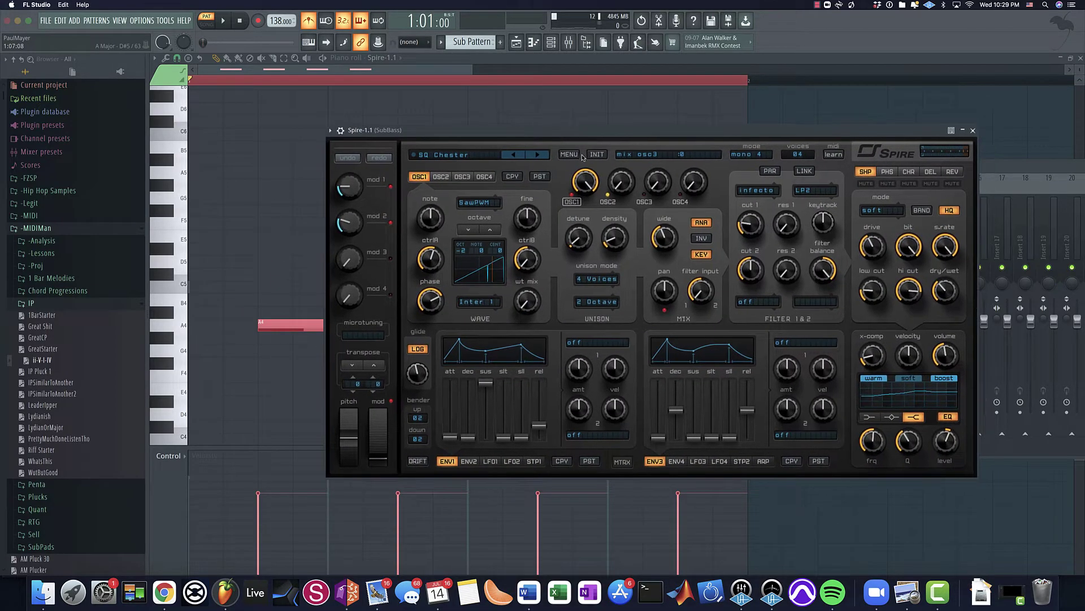
{"action": "left_click", "coordinate": [598, 155]}
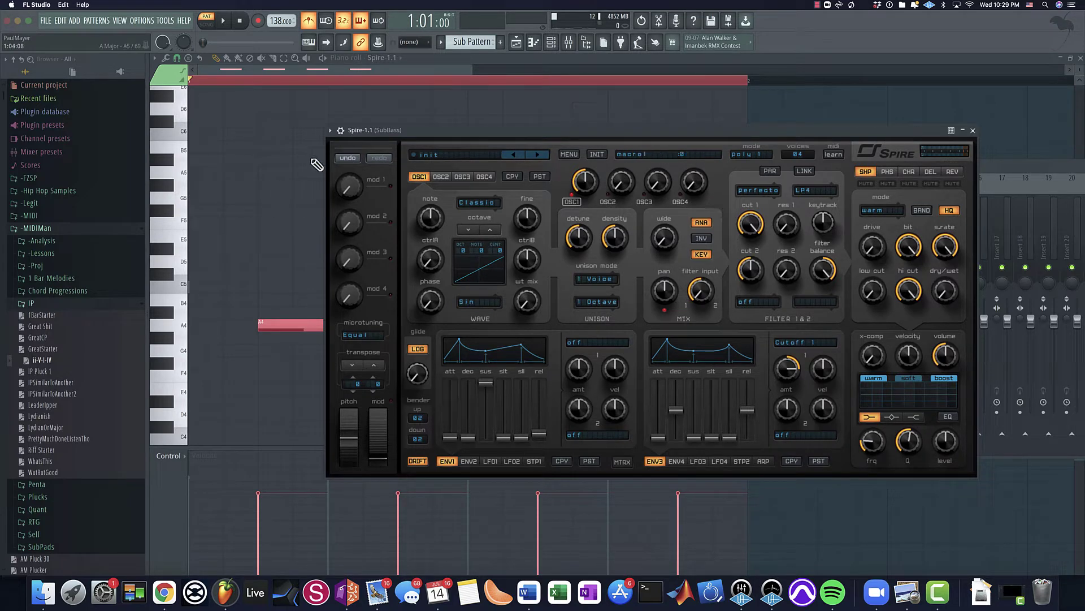
Play the pattern with the initialized patch and turn off the metronome during playback.
{"action": "key", "text": "space"}
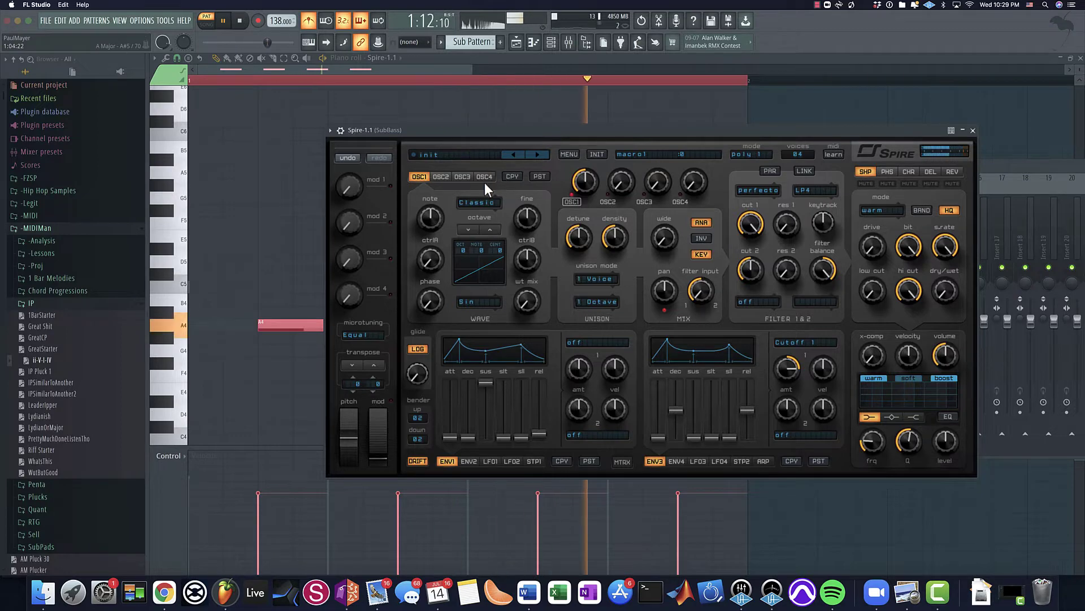
{"action": "left_click", "coordinate": [305, 23]}
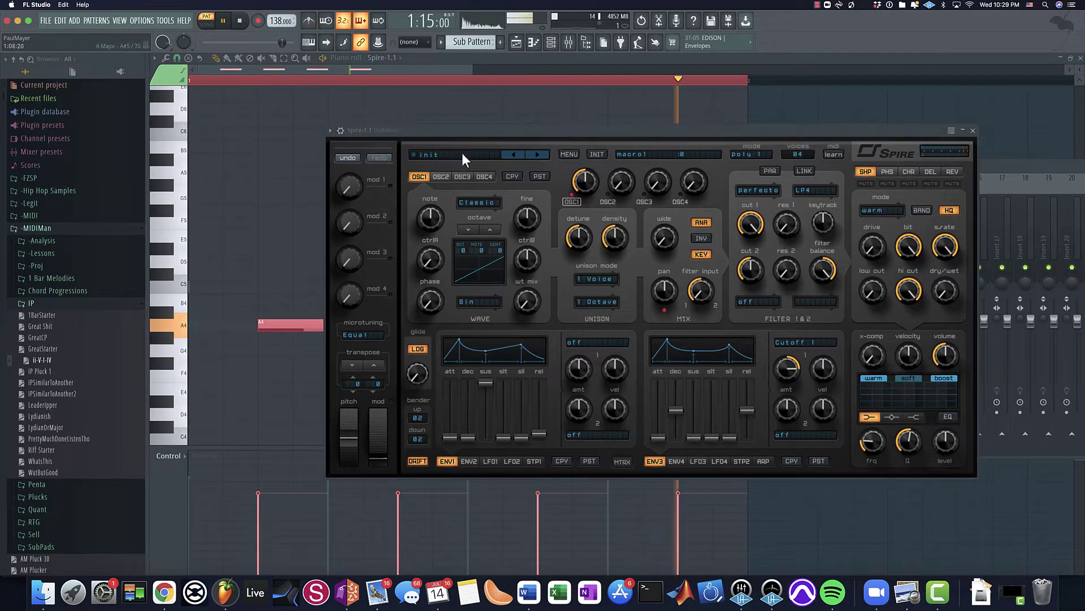
{"action": "key", "text": "space"}
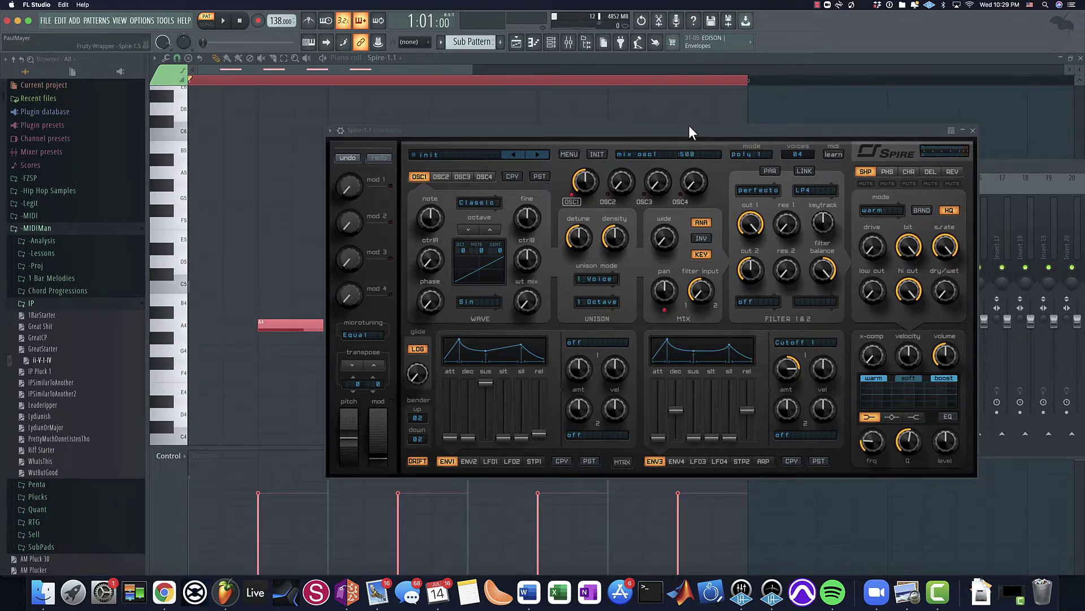
Show the mixer, reopen SPAN from the SubBass track, and arrange the Spire, mixer and SPAN windows.
{"action": "left_click_drag", "start_coordinate": [689, 130], "coordinate": [741, 90]}
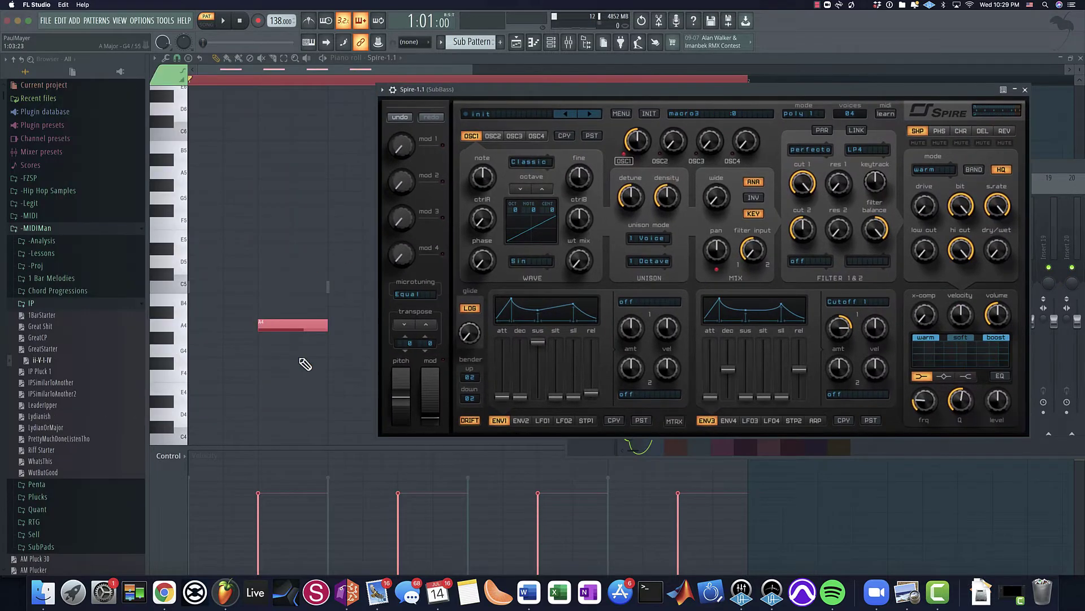
{"action": "key", "text": "F9"}
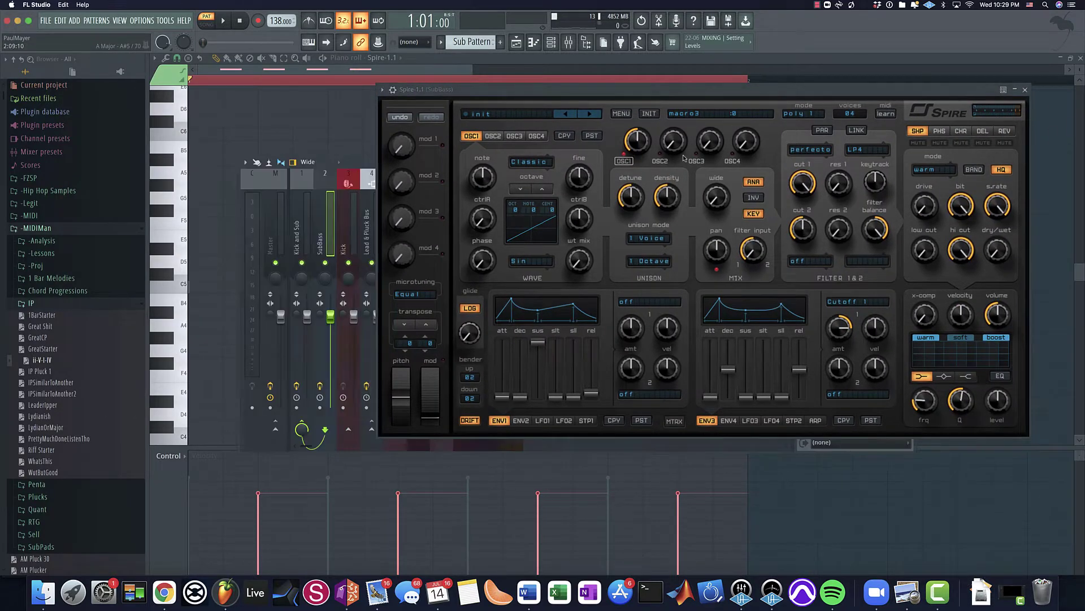
{"action": "left_click_drag", "start_coordinate": [717, 89], "coordinate": [723, 16]}
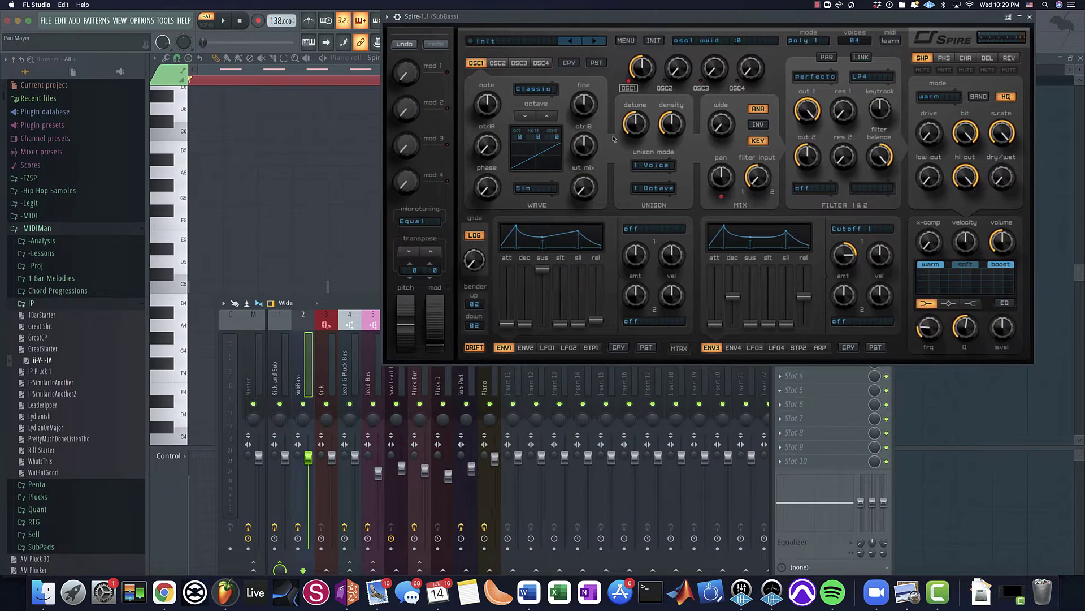
{"action": "left_click_drag", "start_coordinate": [316, 303], "coordinate": [398, 378]}
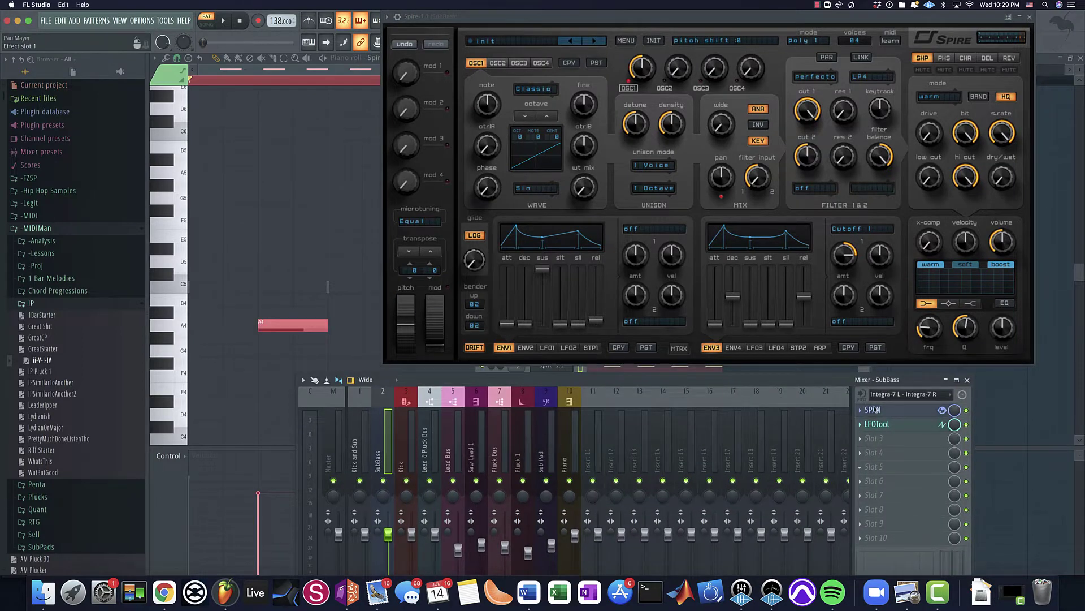
{"action": "left_click", "coordinate": [919, 409]}
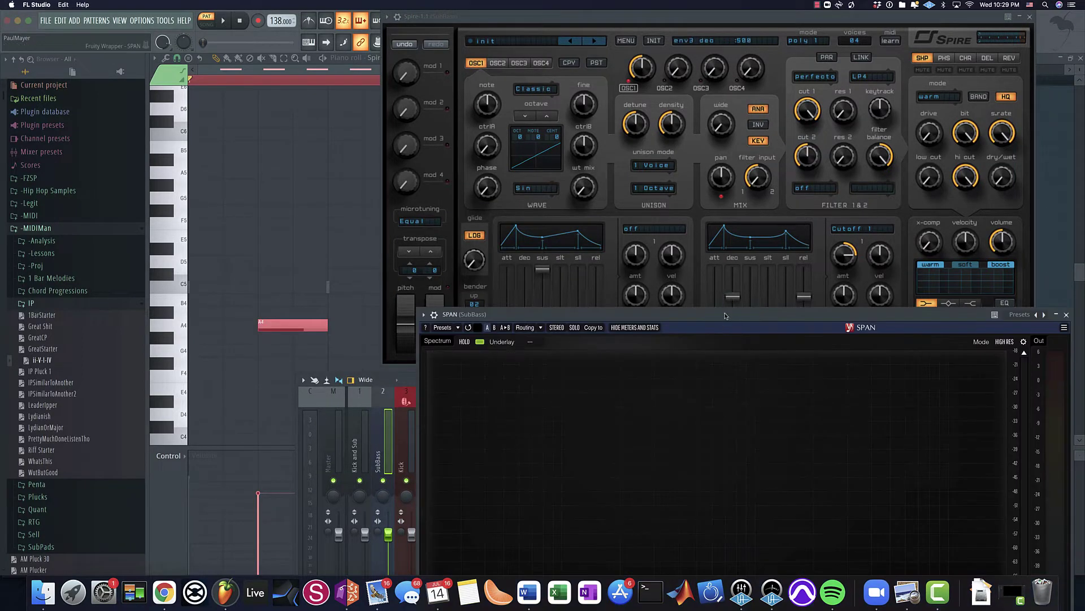
{"action": "left_click_drag", "start_coordinate": [725, 315], "coordinate": [659, 156]}
Set the octave of Spire's oscillator 1 to -2 after checking the bass in SPAN.
{"action": "key", "text": "space"}
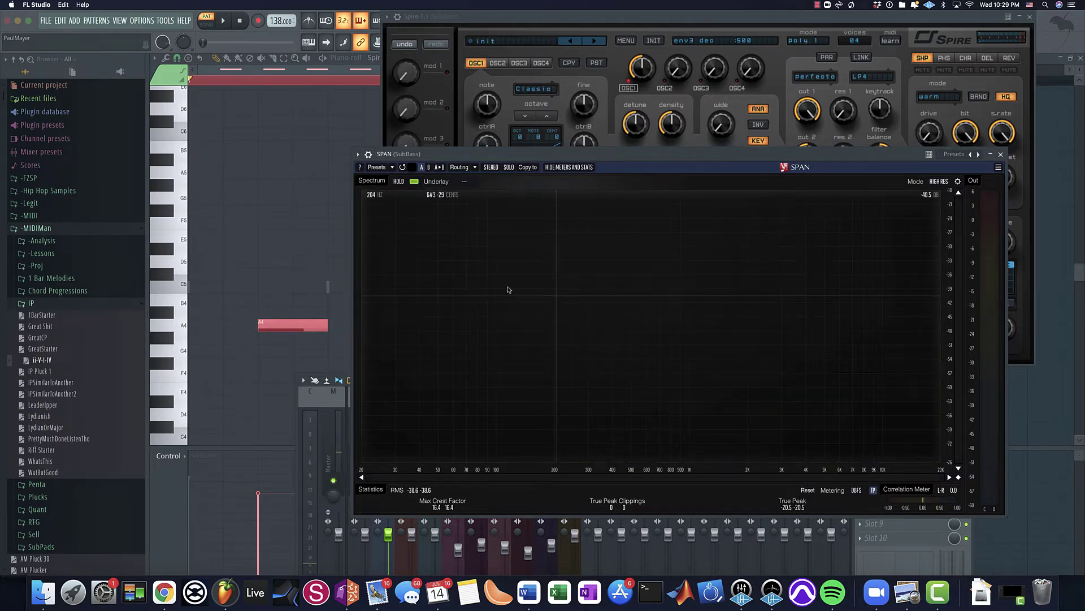
{"action": "left_click", "coordinate": [526, 116]}
{"action": "left_click", "coordinate": [526, 116]}
{"action": "left_click", "coordinate": [475, 421]}
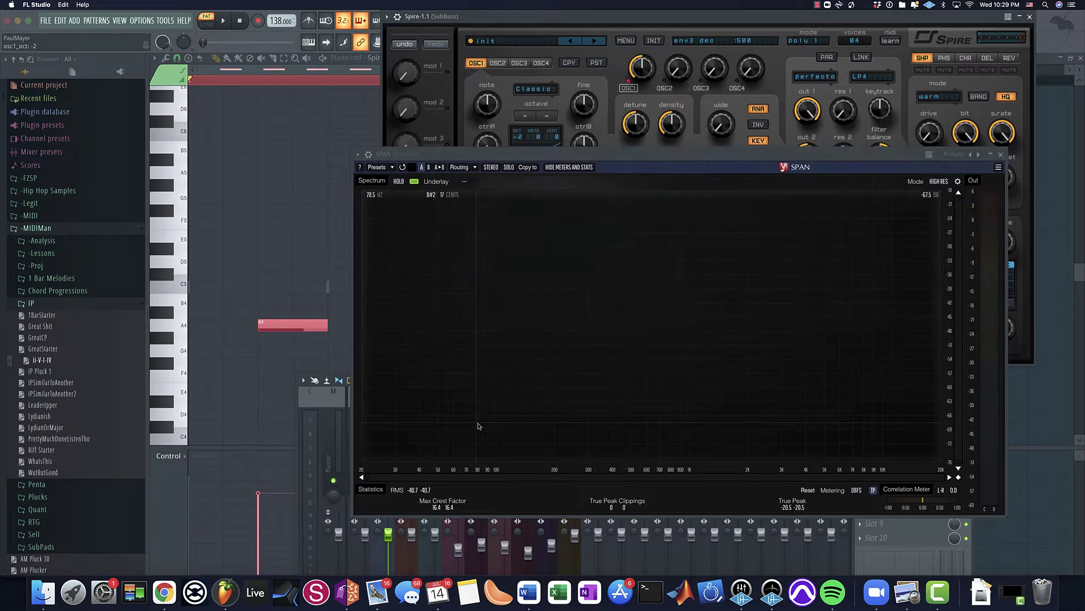
Play the pattern and examine the sub bass fundamental in the SPAN analyzer.
{"action": "left_click_drag", "start_coordinate": [628, 158], "coordinate": [555, 197]}
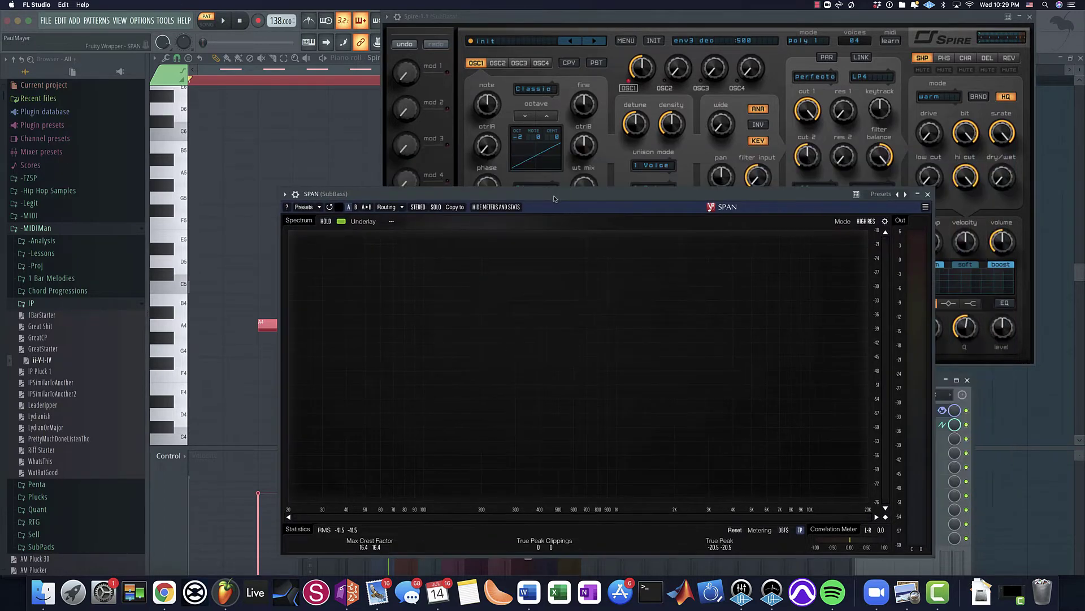
{"action": "key", "text": "space"}
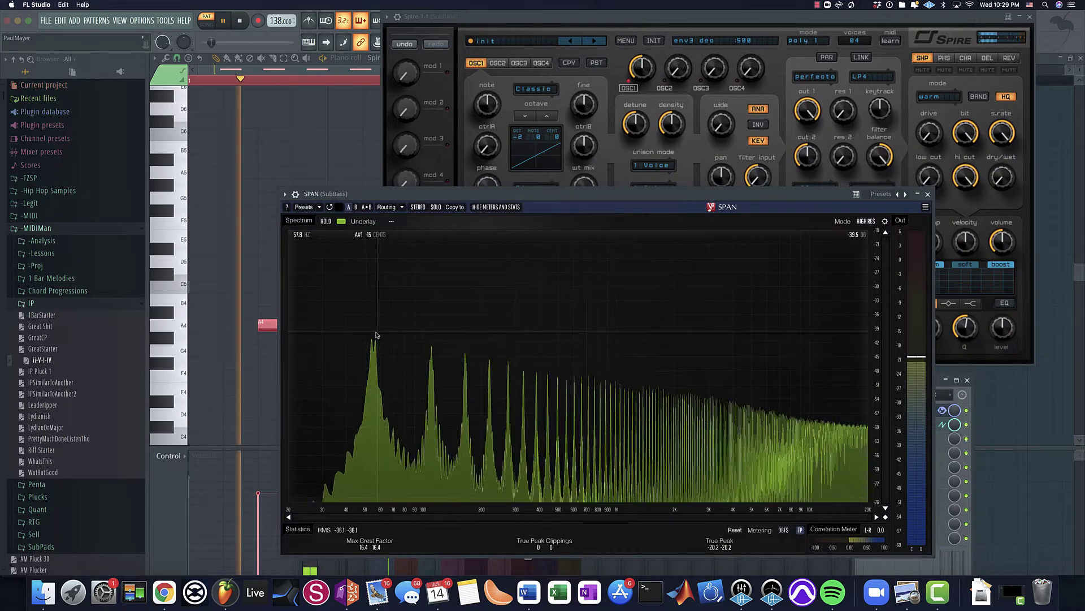
{"action": "key", "text": "space"}
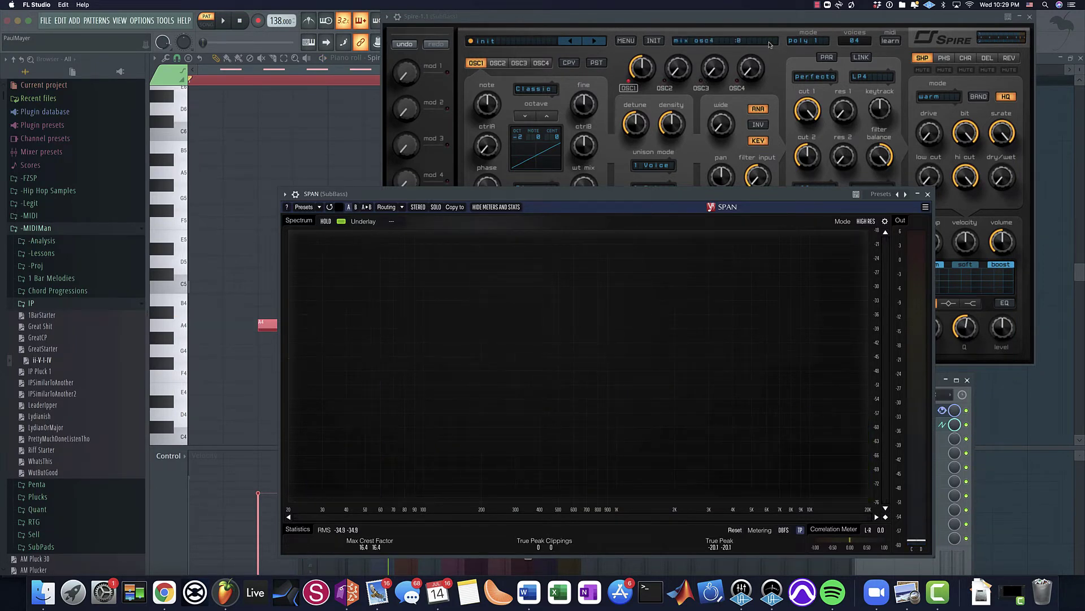
Lower Spire's filter 1 cutoff to 407 during playback and reset envelope 3's Cutoff 1 amount to 500.
{"action": "left_click_drag", "start_coordinate": [766, 26], "coordinate": [743, 38]}
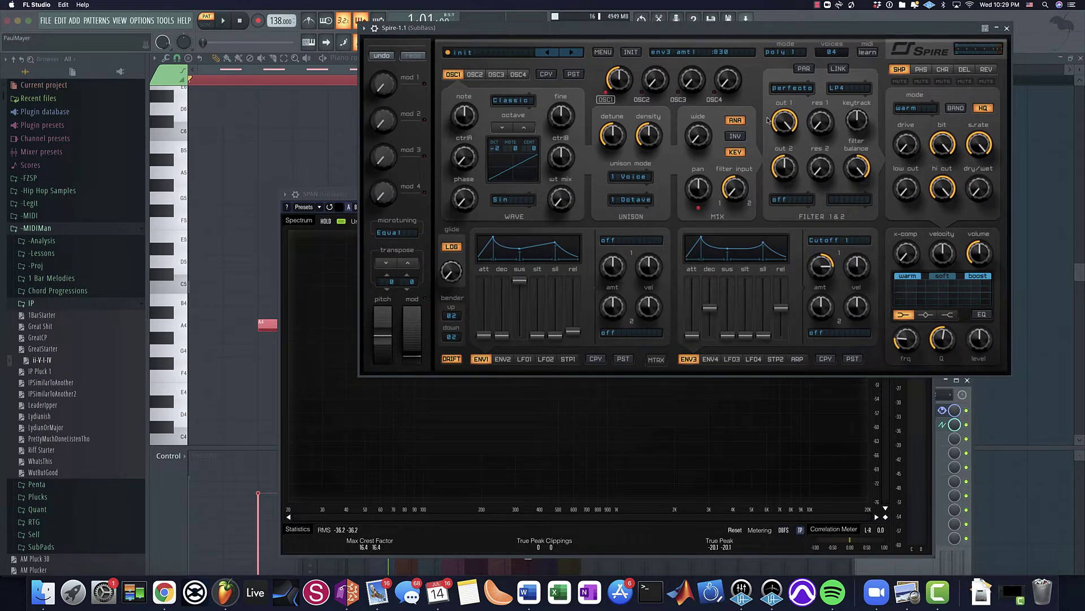
{"action": "double_click", "coordinate": [817, 270]}
{"action": "key", "text": "space"}
{"action": "left_click_drag", "start_coordinate": [780, 127], "coordinate": [779, 176]}
{"action": "key", "text": "space"}
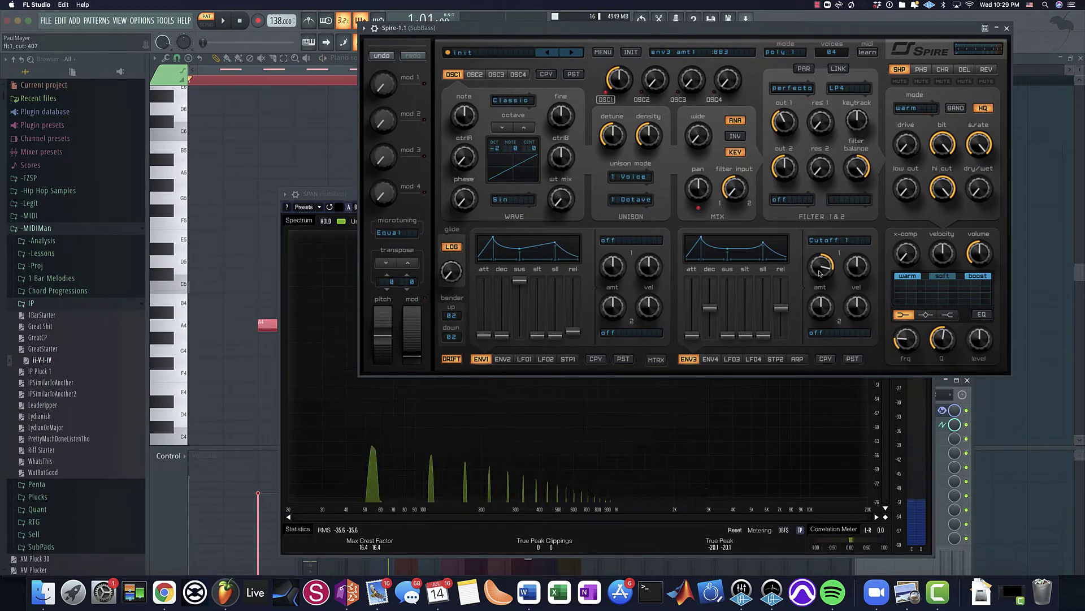
{"action": "double_click", "coordinate": [825, 276]}
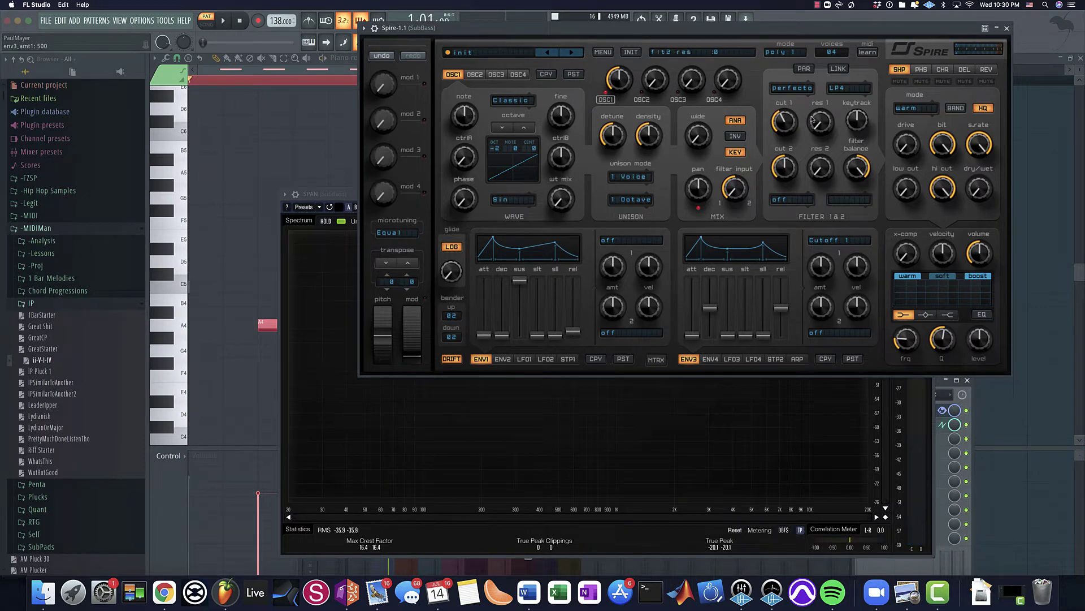
Raise filter 1's cutoff to 530 and play the pattern to check the bass harmonics in SPAN.
{"action": "left_click_drag", "start_coordinate": [784, 127], "coordinate": [797, 76]}
{"action": "left_click_drag", "start_coordinate": [792, 117], "coordinate": [788, 120]}
{"action": "key", "text": "space"}
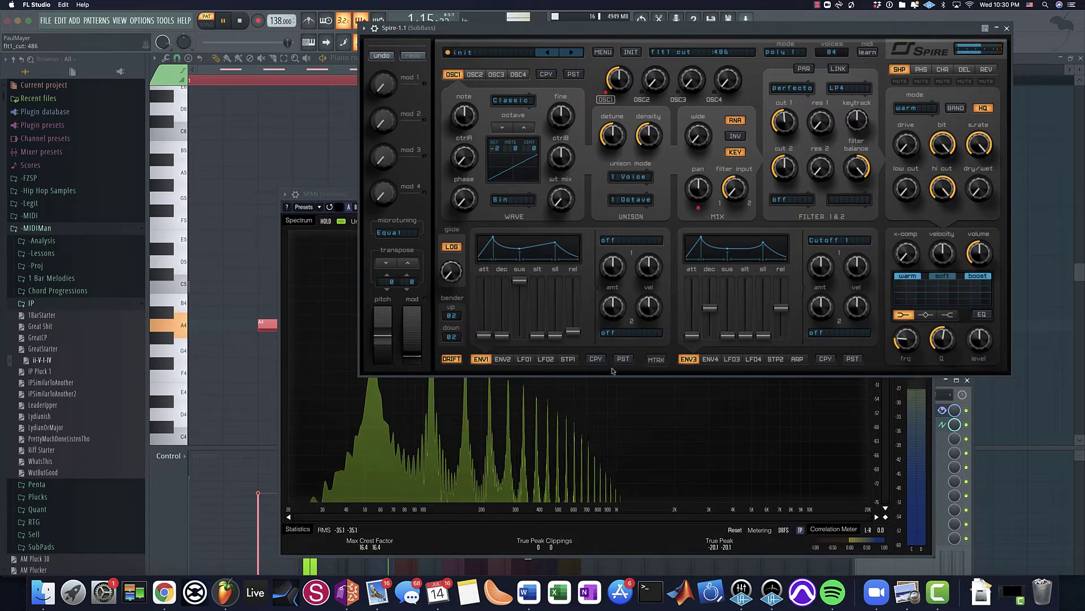
{"action": "key", "text": "space"}
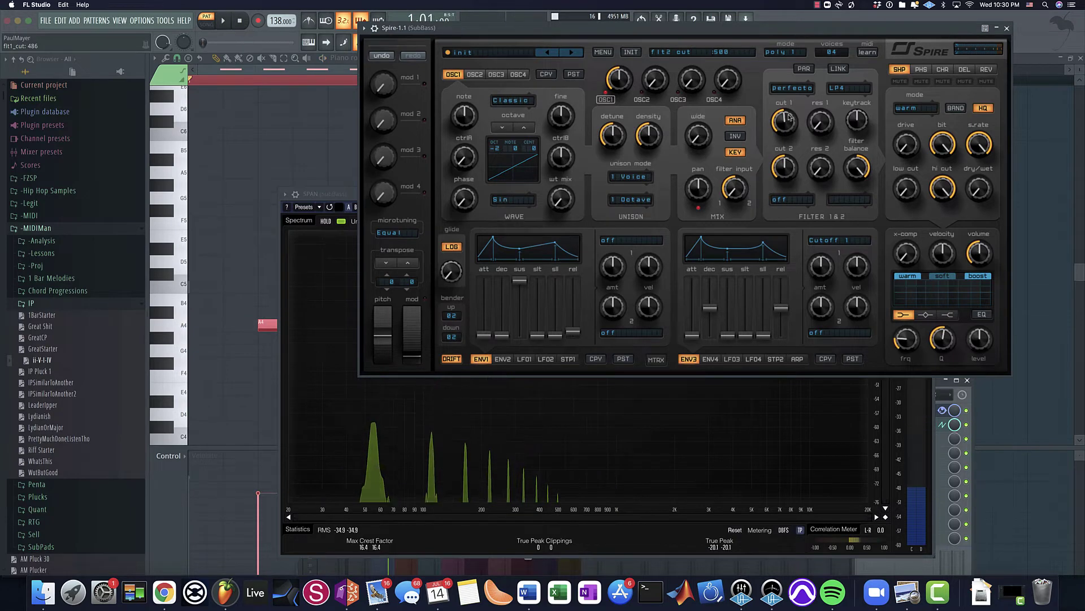
{"action": "left_click_drag", "start_coordinate": [789, 118], "coordinate": [789, 116]}
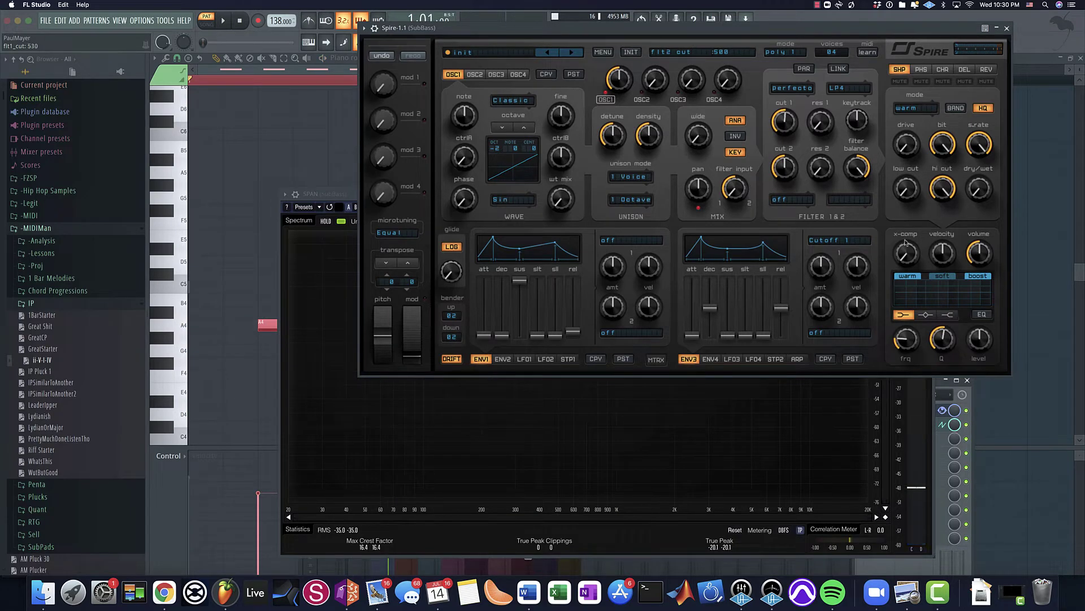
{"action": "left_click", "coordinate": [480, 444]}
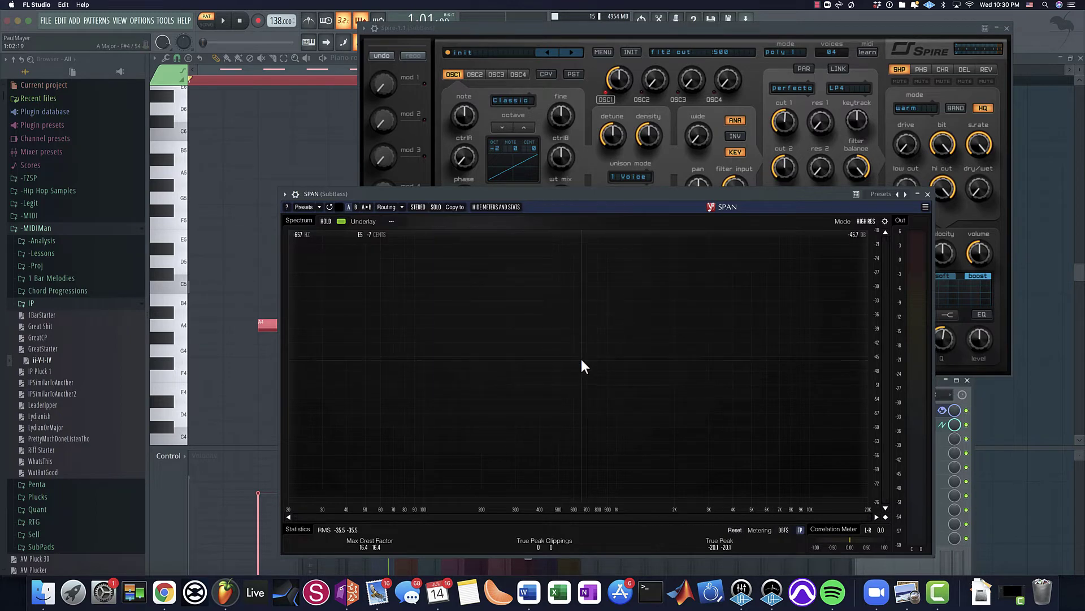
{"action": "key", "text": "space"}
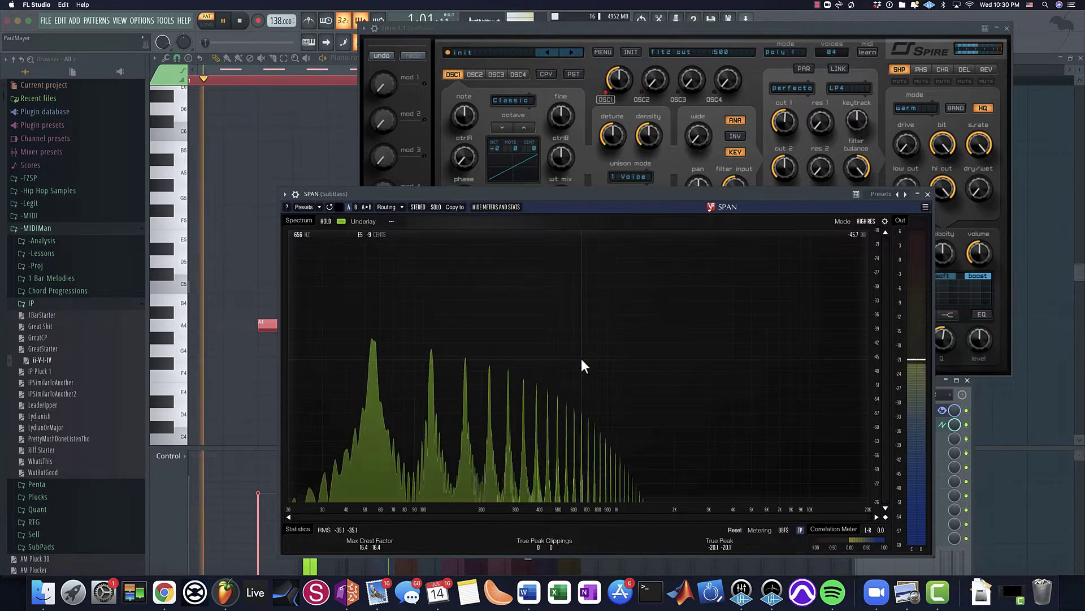
{"action": "key", "text": "space"}
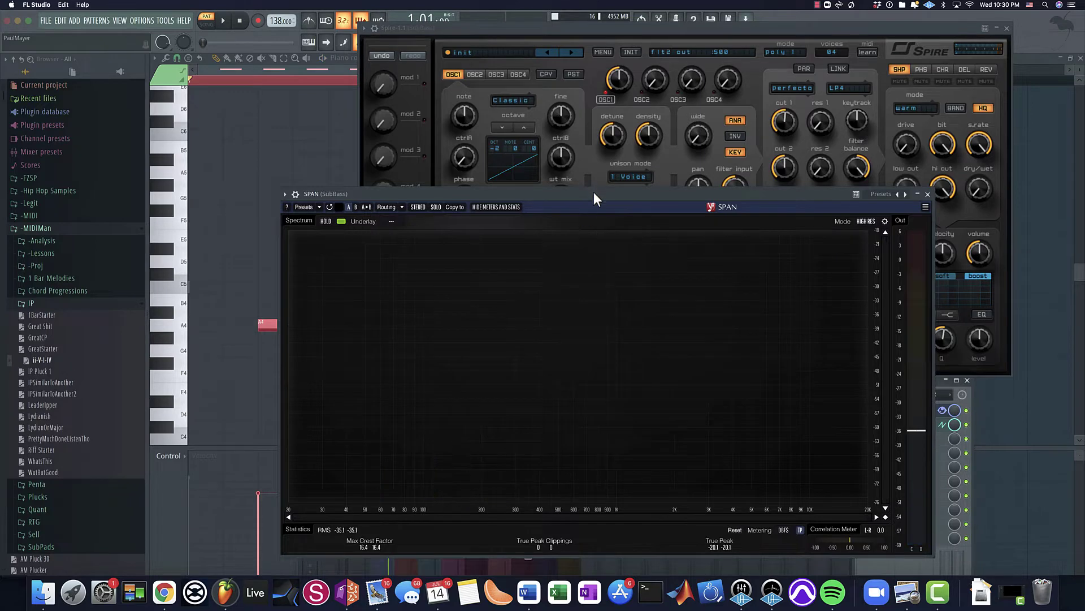
Turn oscillator 2 into a full sine by setting its wavetable mix to 1000, and lower its octave to -2.
{"action": "left_click_drag", "start_coordinate": [593, 192], "coordinate": [644, 216]}
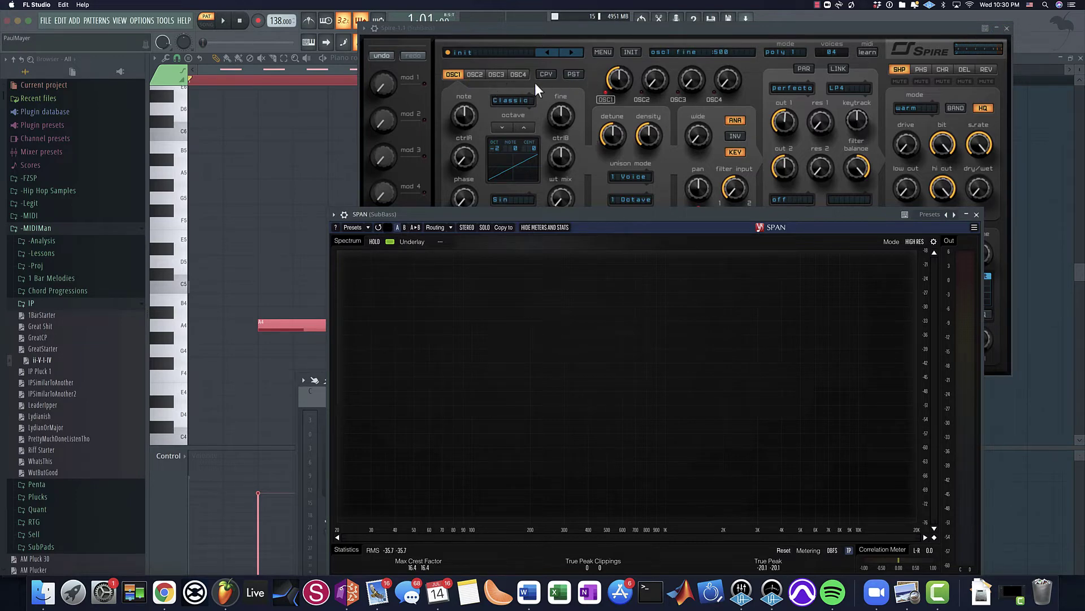
{"action": "left_click", "coordinate": [475, 76]}
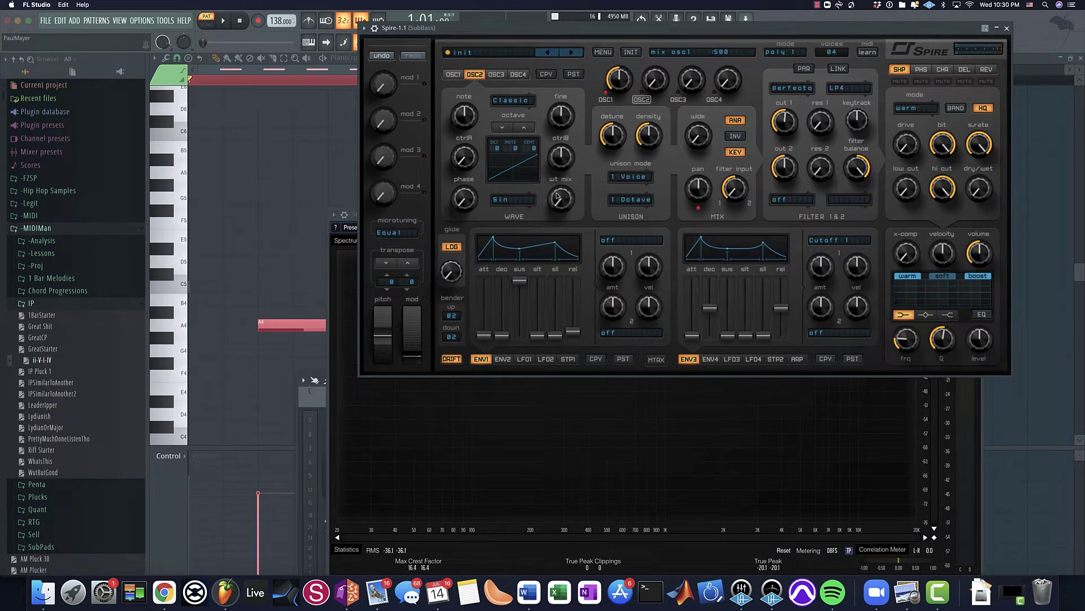
{"action": "left_click_drag", "start_coordinate": [557, 196], "coordinate": [576, 83]}
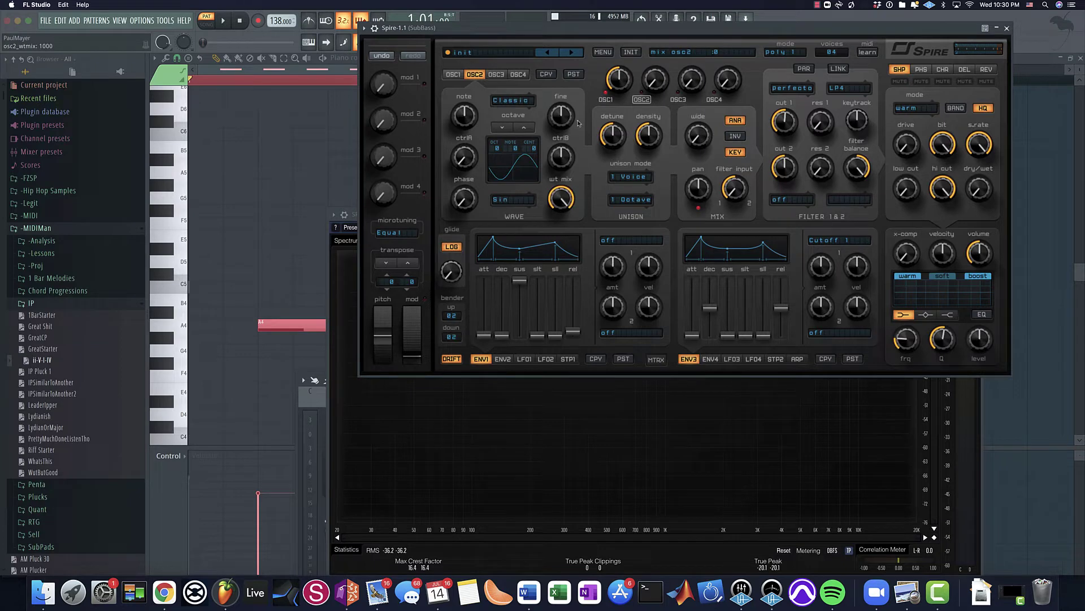
{"action": "left_click", "coordinate": [502, 127]}
{"action": "left_click", "coordinate": [502, 127]}
{"action": "left_click", "coordinate": [436, 395]}
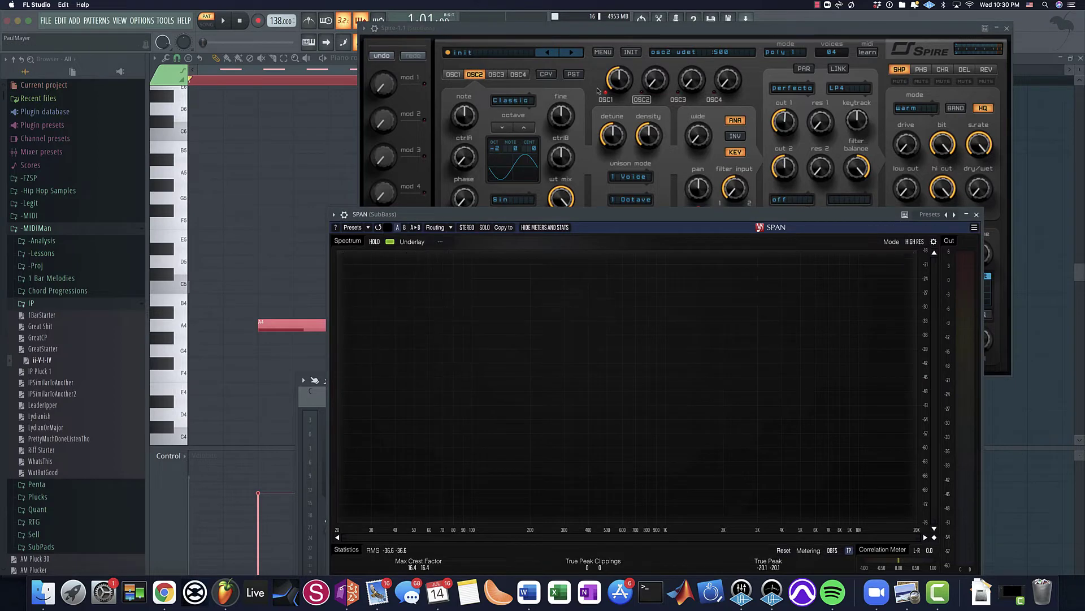
Bring up oscillator 2's mix level and play it alone, with oscillator 1 muted, to view its spectrum in SPAN.
{"action": "left_click_drag", "start_coordinate": [647, 88], "coordinate": [654, 35]}
{"action": "left_click", "coordinate": [633, 396]}
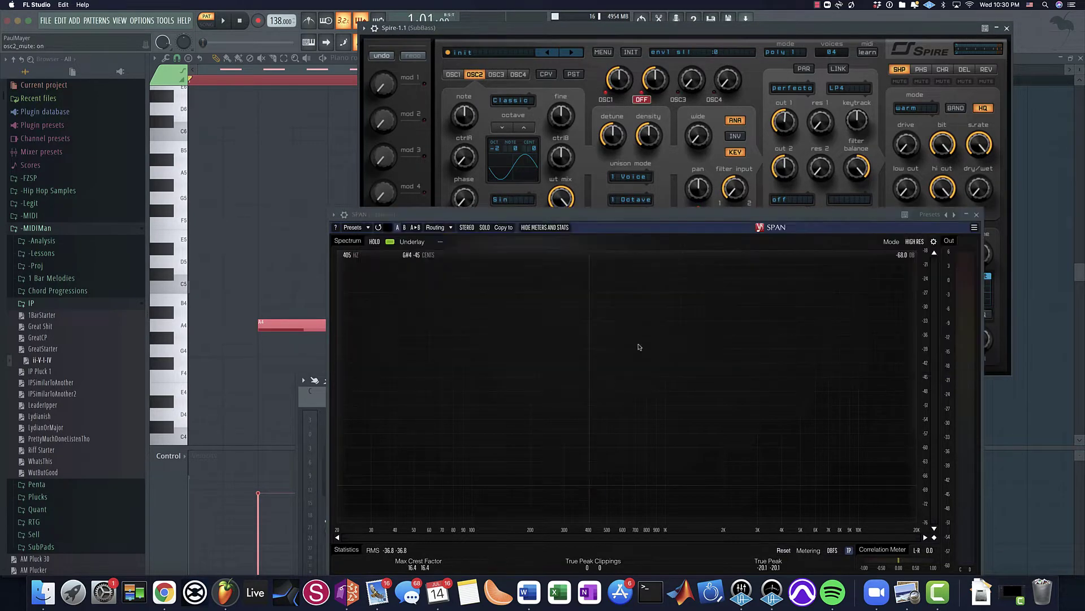
{"action": "left_click_drag", "start_coordinate": [634, 221], "coordinate": [338, 177]}
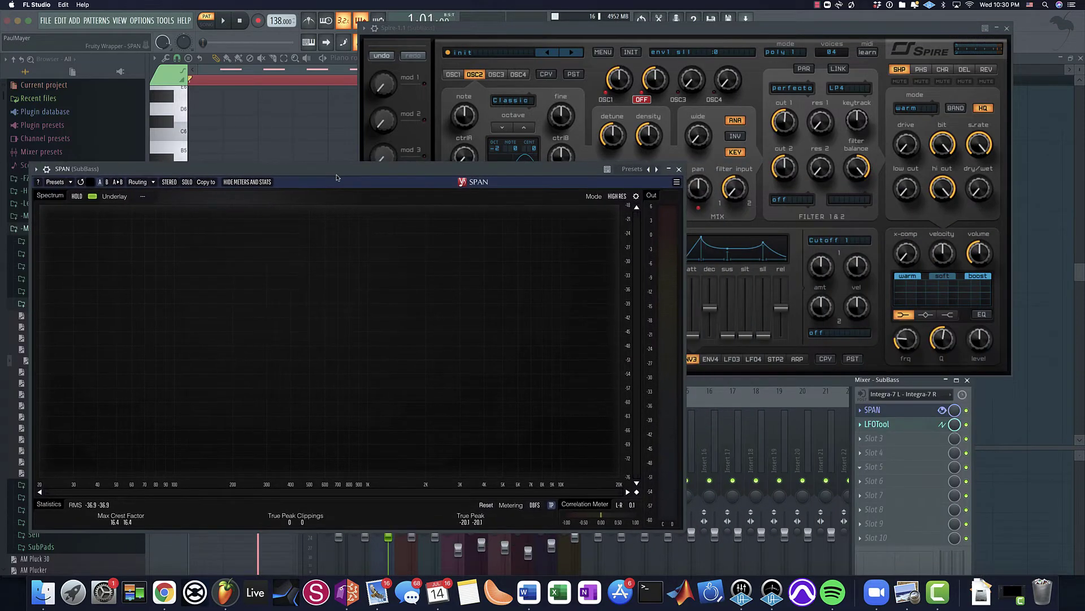
{"action": "key", "text": "space"}
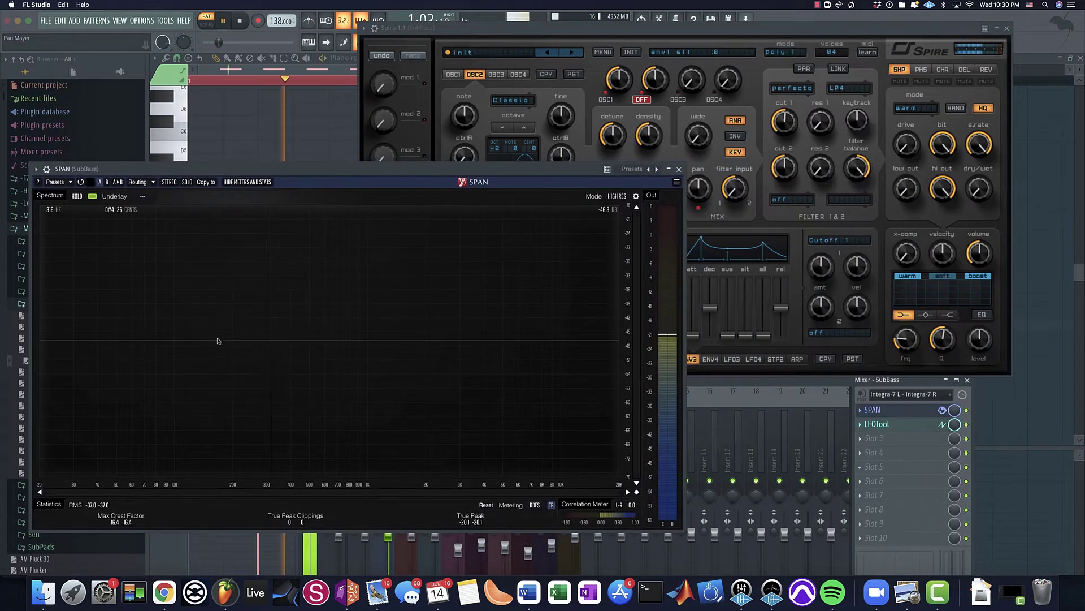
{"action": "left_click", "coordinate": [606, 99]}
{"action": "left_click", "coordinate": [641, 100]}
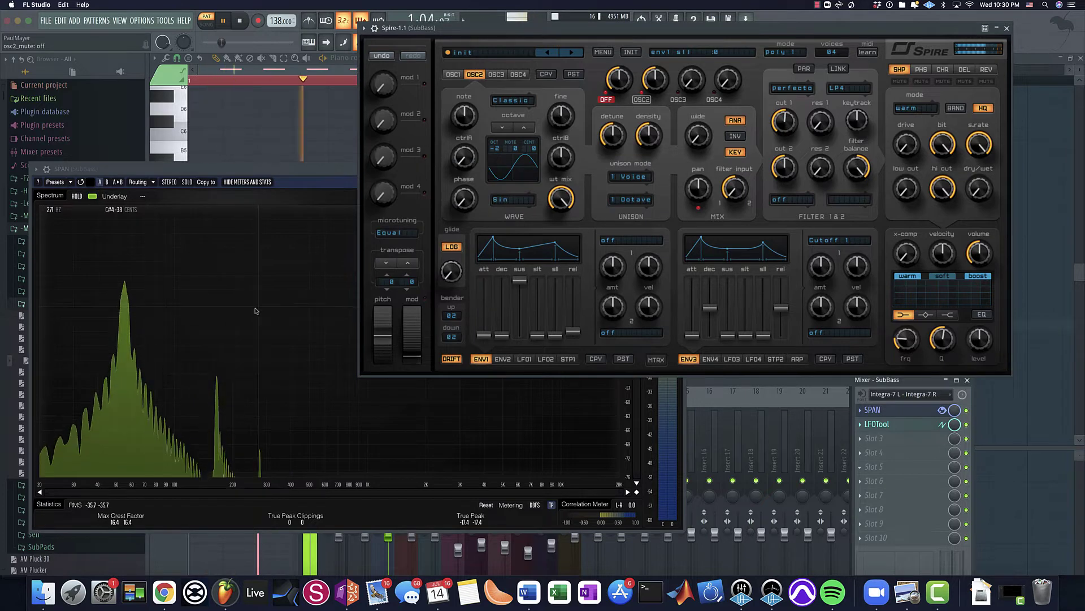
{"action": "key", "text": "space"}
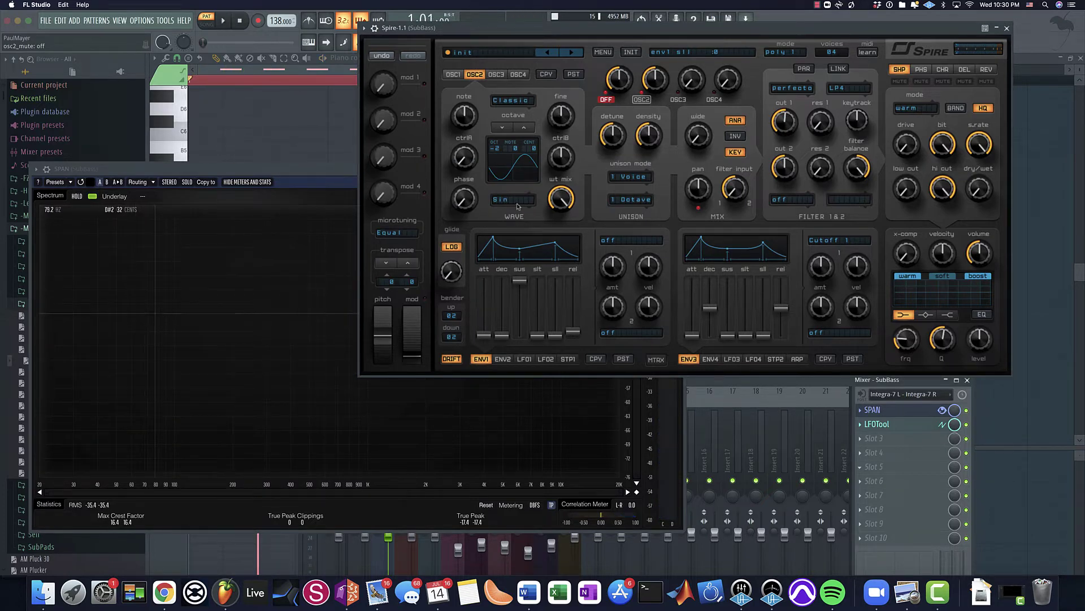
Mute all of Spire's effects: SHP, PHS, CHR, DEL and REV.
{"action": "left_click", "coordinate": [922, 81]}
{"action": "left_click", "coordinate": [943, 81]}
{"action": "left_click", "coordinate": [986, 81]}
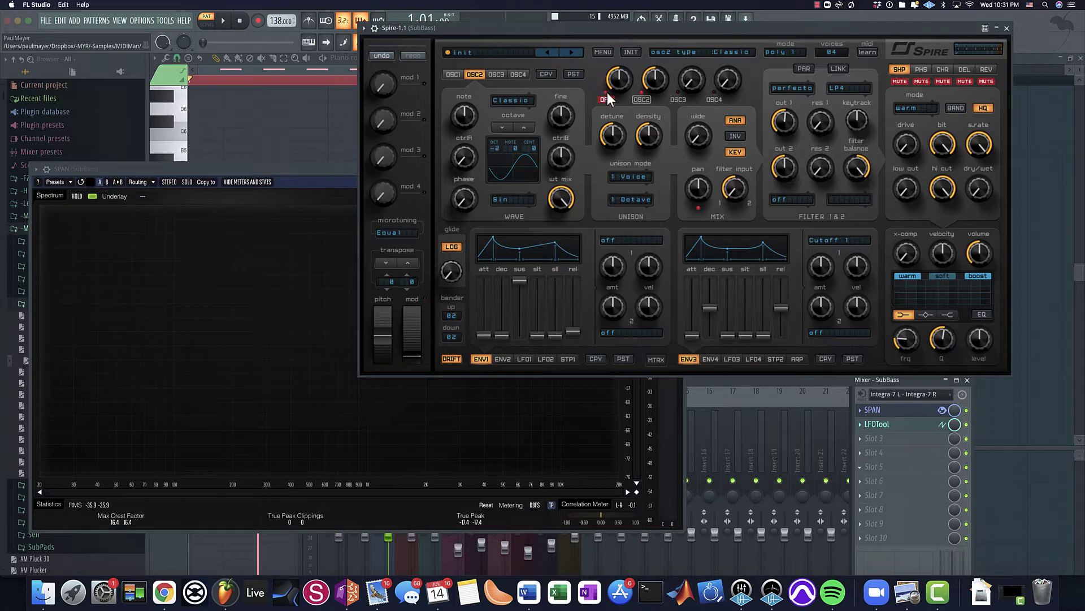
With oscillator 1 active again, blend oscillator 2 in from zero to roughly a third of its mix level during playback.
{"action": "left_click_drag", "start_coordinate": [655, 78], "coordinate": [656, 135]}
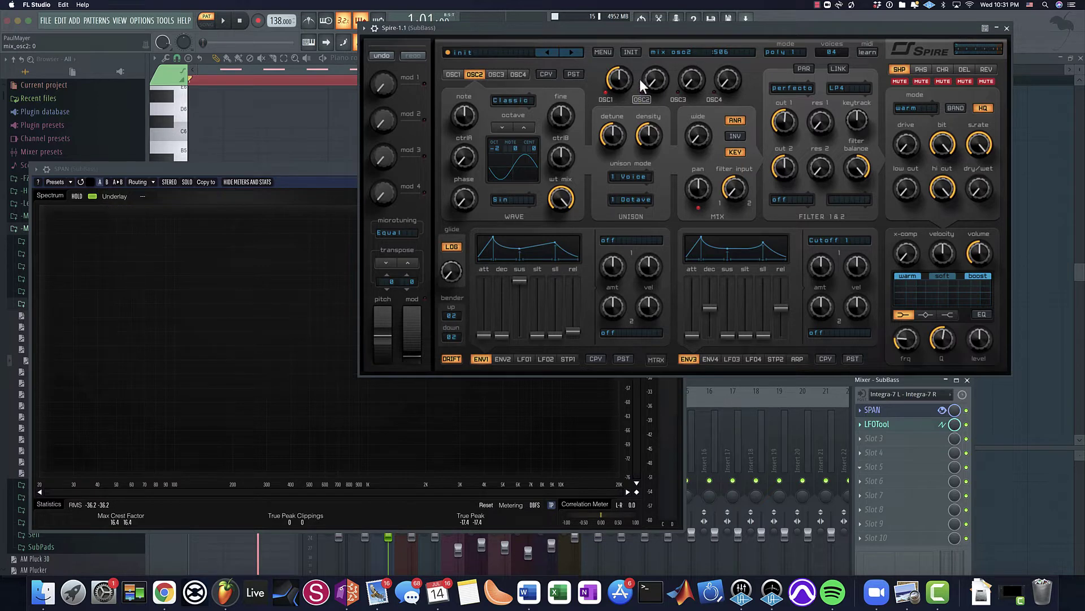
{"action": "key", "text": "space"}
{"action": "left_click_drag", "start_coordinate": [652, 86], "coordinate": [639, 63]}
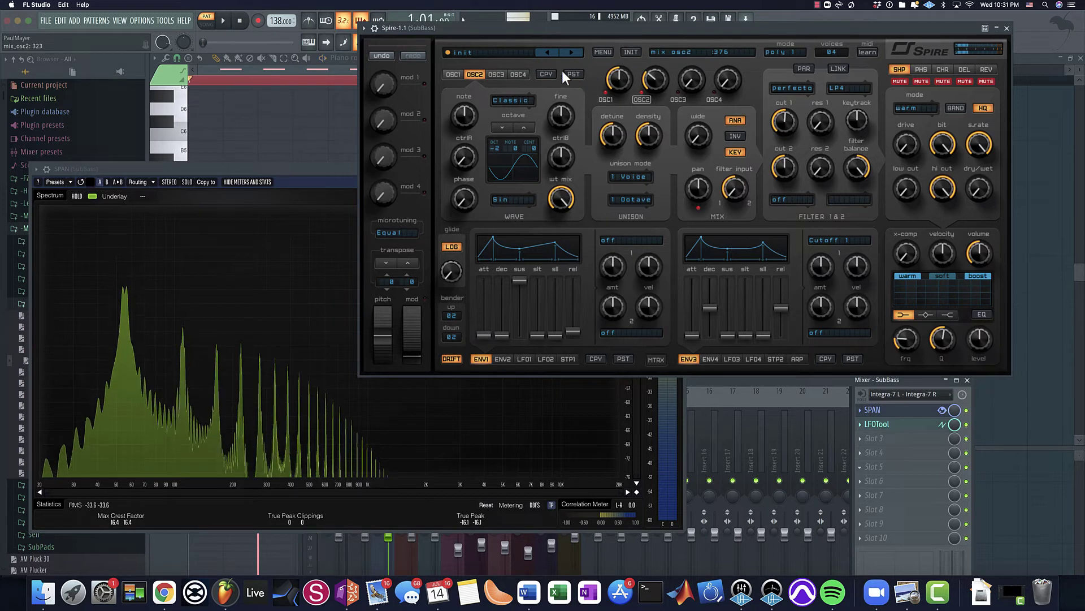
{"action": "key", "text": "space"}
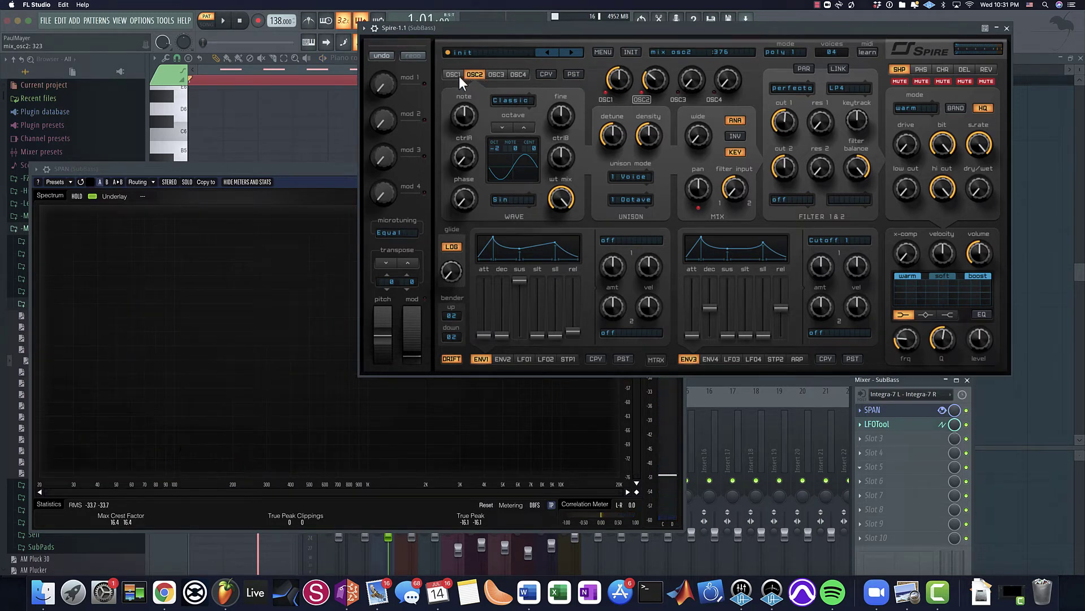
Show oscillator 1's settings and open LFOTool from the SubBass mixer track to view the bass waveform during playback.
{"action": "left_click", "coordinate": [459, 76]}
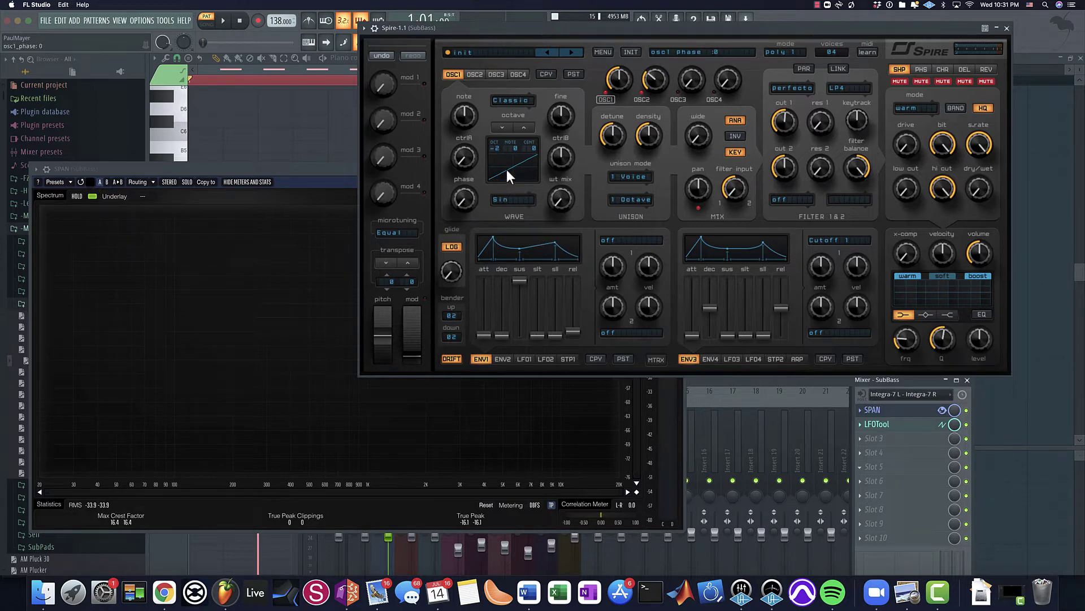
{"action": "left_click", "coordinate": [910, 424]}
{"action": "key", "text": "space"}
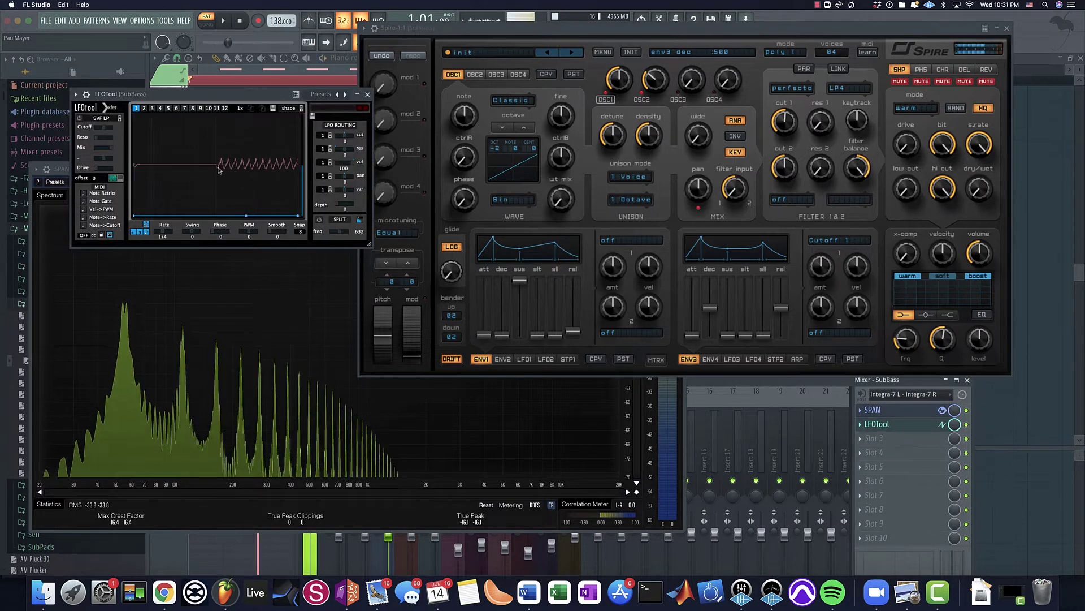
{"action": "key", "text": "space"}
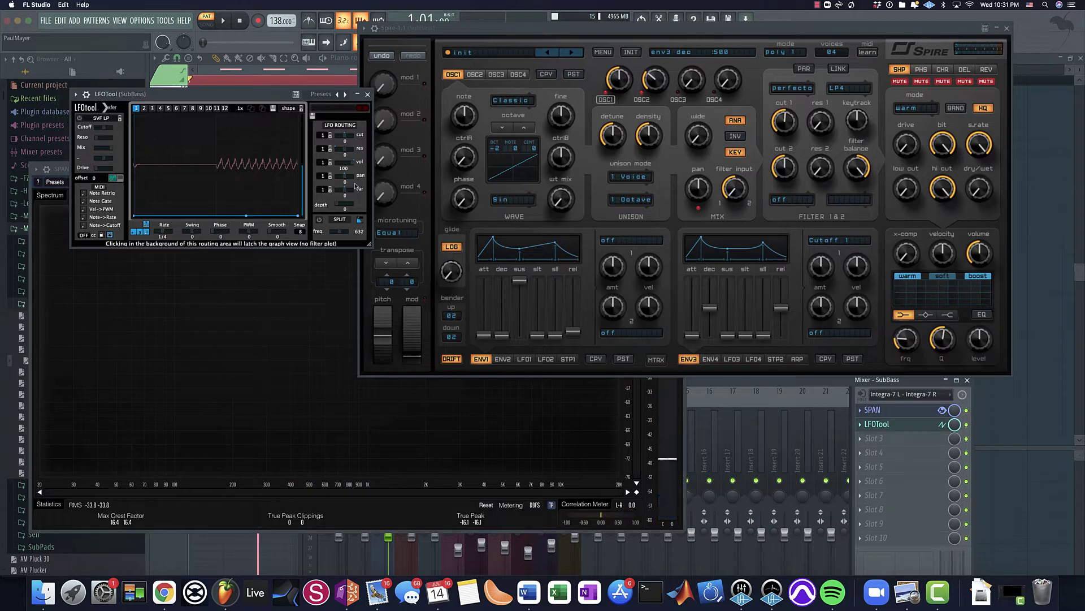
Raise oscillator 1's phase slightly above zero and play the pattern, muting oscillator 2 to compare the waveform in LFOTool.
{"action": "left_click", "coordinate": [461, 198]}
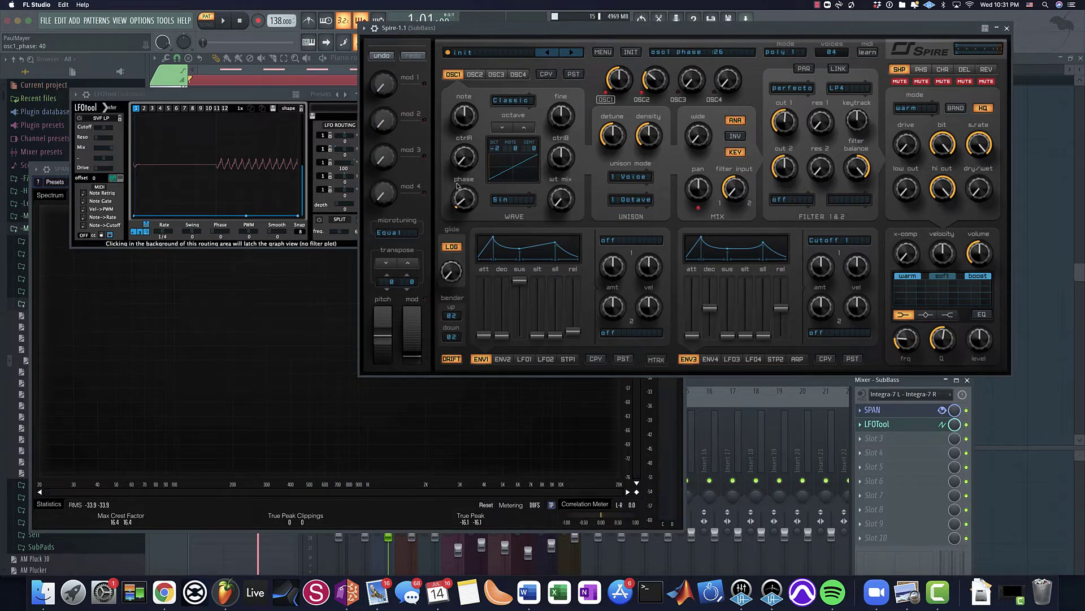
{"action": "key", "text": "space"}
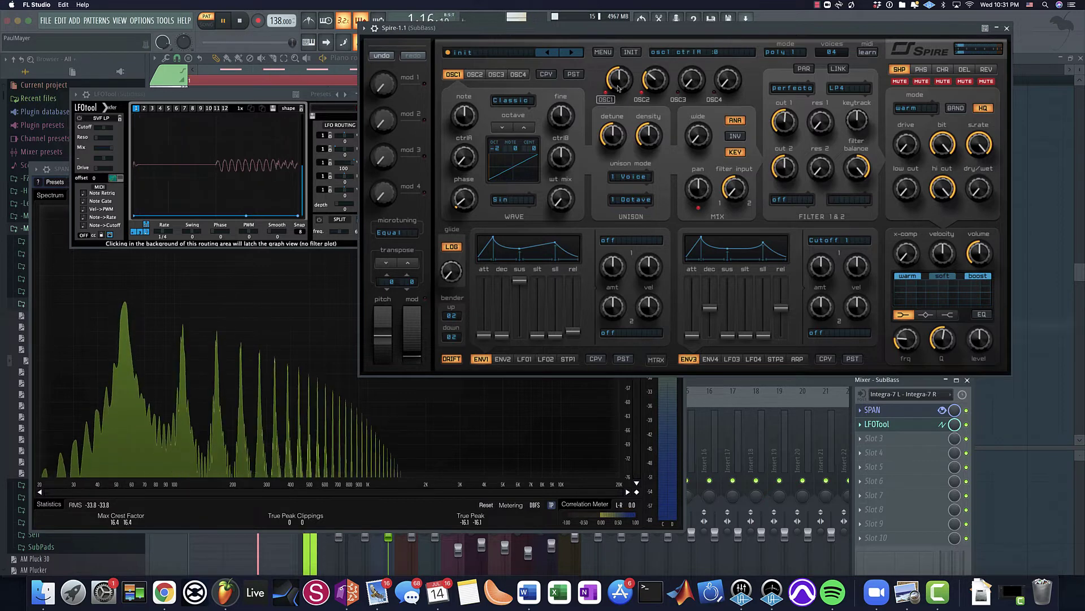
{"action": "left_click", "coordinate": [644, 100]}
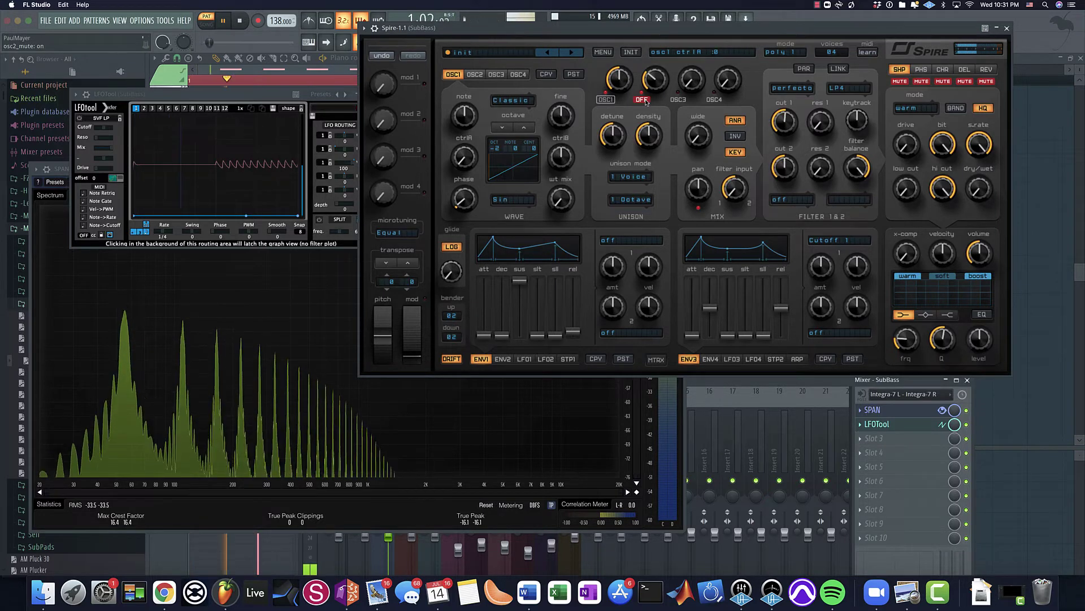
{"action": "key", "text": "space"}
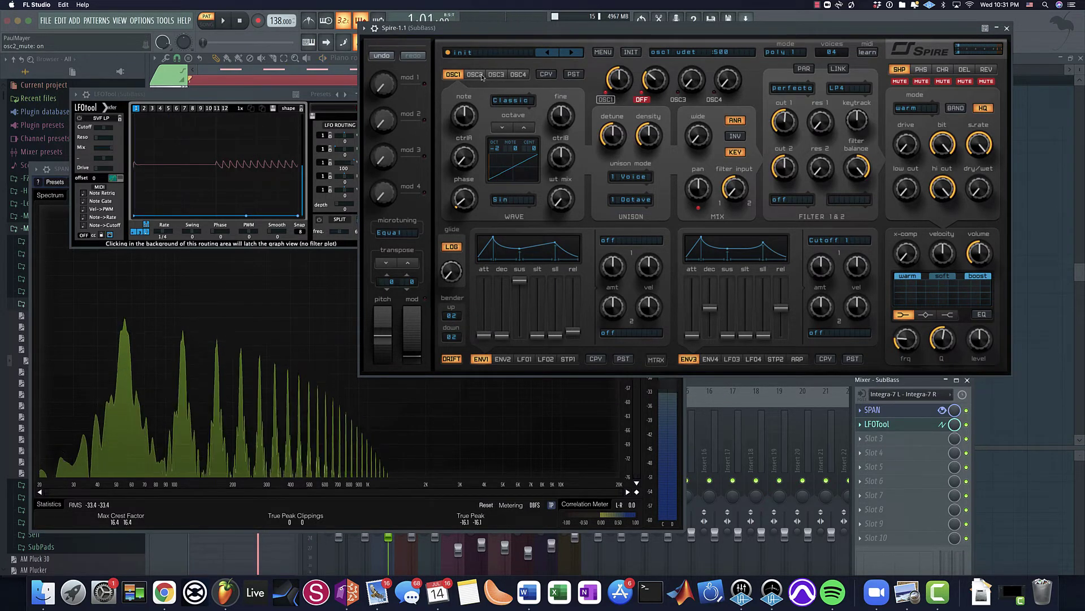
Set the phase of the unmuted oscillator 2 to 65 and play the pattern to compare the fundamental in SPAN.
{"action": "left_click", "coordinate": [482, 77]}
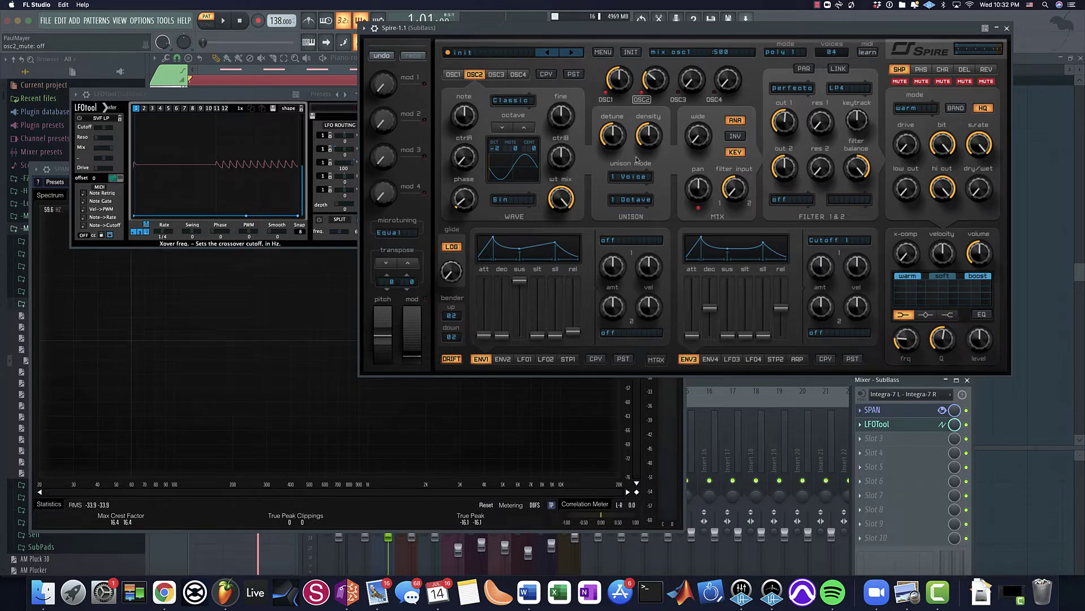
{"action": "left_click", "coordinate": [318, 282]}
{"action": "left_click_drag", "start_coordinate": [385, 169], "coordinate": [458, 228]}
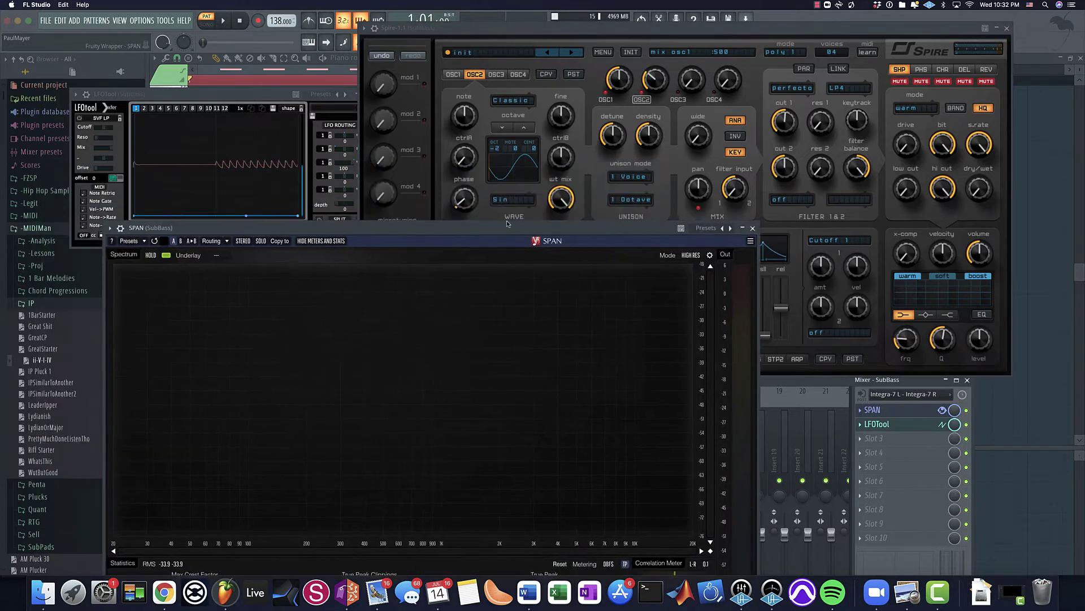
{"action": "left_click", "coordinate": [461, 213]}
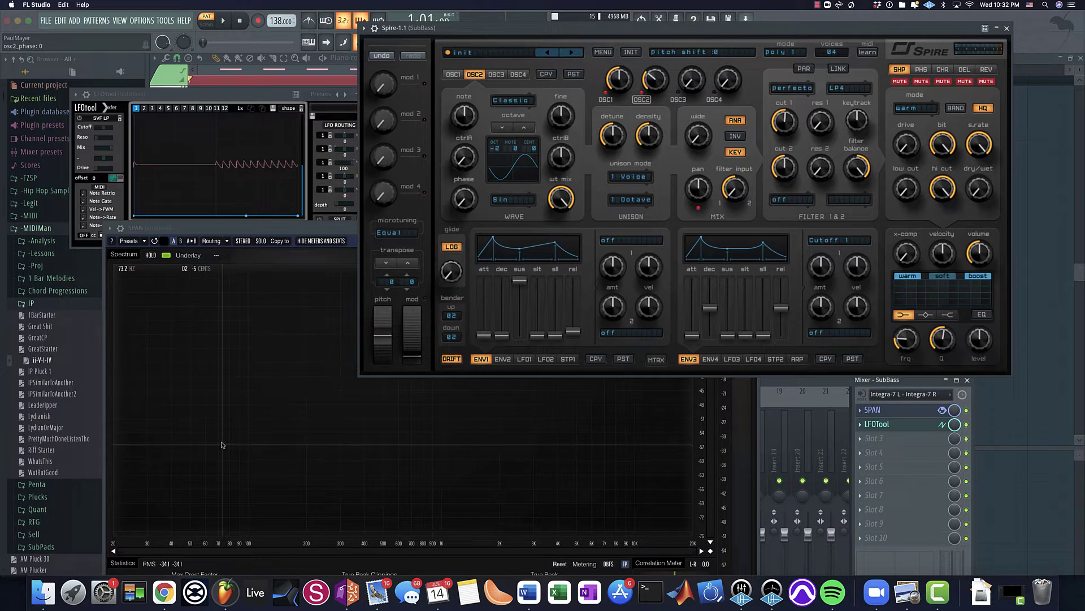
{"action": "key", "text": "space"}
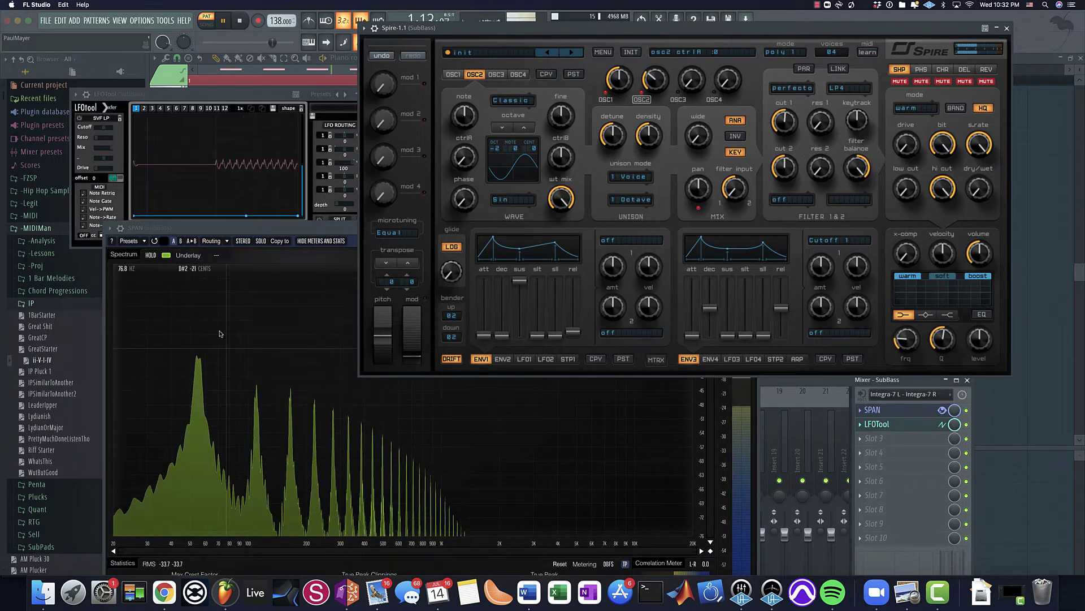
{"action": "key", "text": "space"}
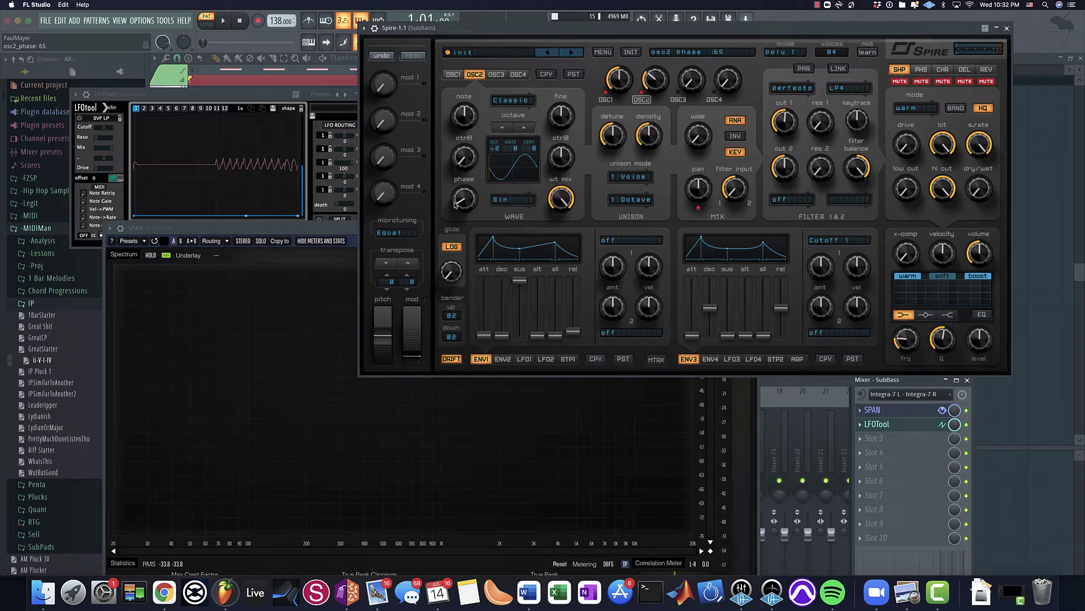
{"action": "key", "text": "space"}
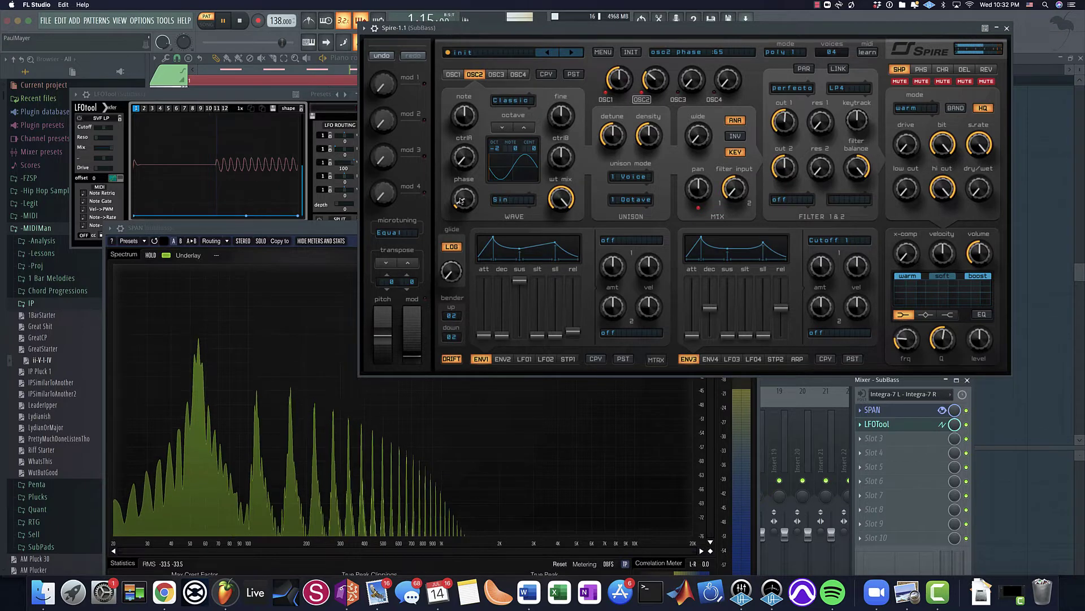
Set oscillator 2's phase to 56 and its mix level to 252, playing the pattern to check the result in SPAN.
{"action": "mouse_move", "coordinate": [461, 199]}
{"action": "left_mouse_down"}
{"action": "mouse_move", "coordinate": [457, 140]}
{"action": "mouse_move", "coordinate": [450, 193]}
{"action": "left_mouse_up"}
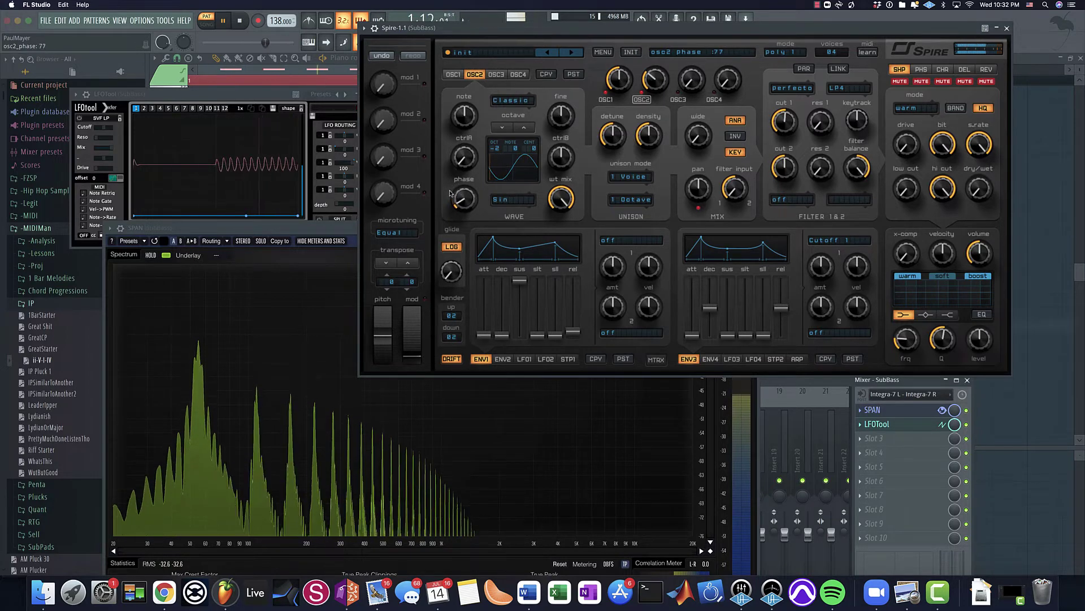
{"action": "key", "text": "space"}
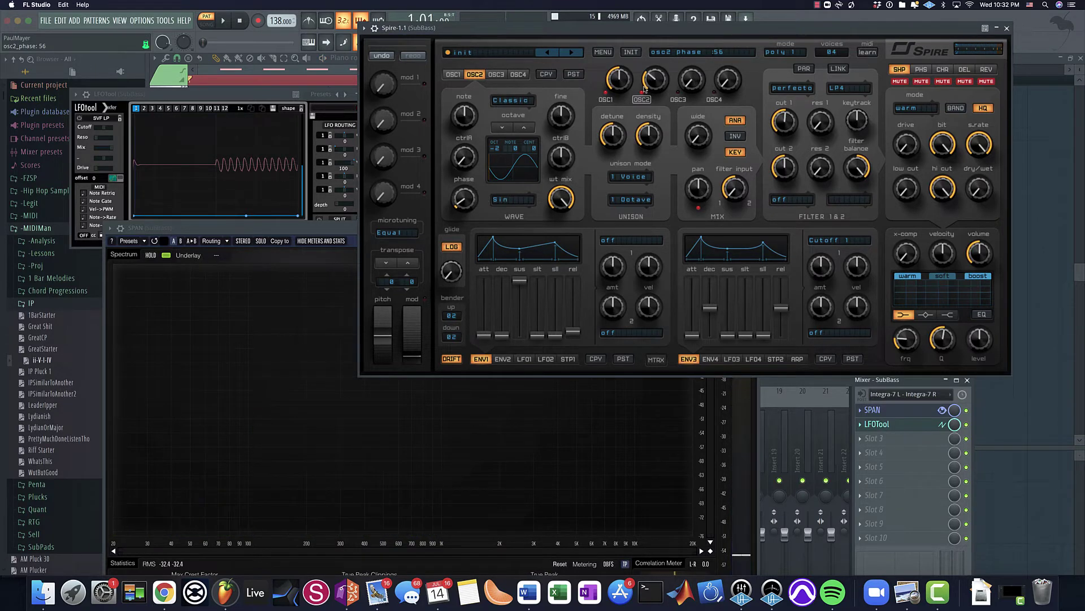
{"action": "left_click_drag", "start_coordinate": [645, 88], "coordinate": [650, 84]}
{"action": "key", "text": "space"}
{"action": "key", "text": "space"}
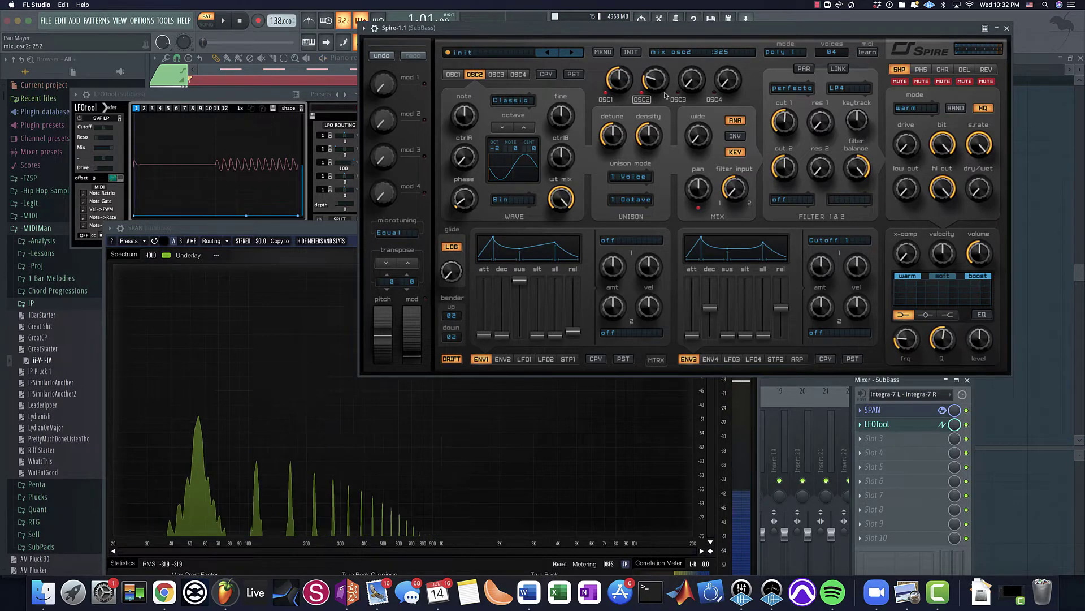
Set oscillator 3 to a sine at octave -1 and blend it in to a mix level of 51 during playback.
{"action": "left_click", "coordinate": [497, 74]}
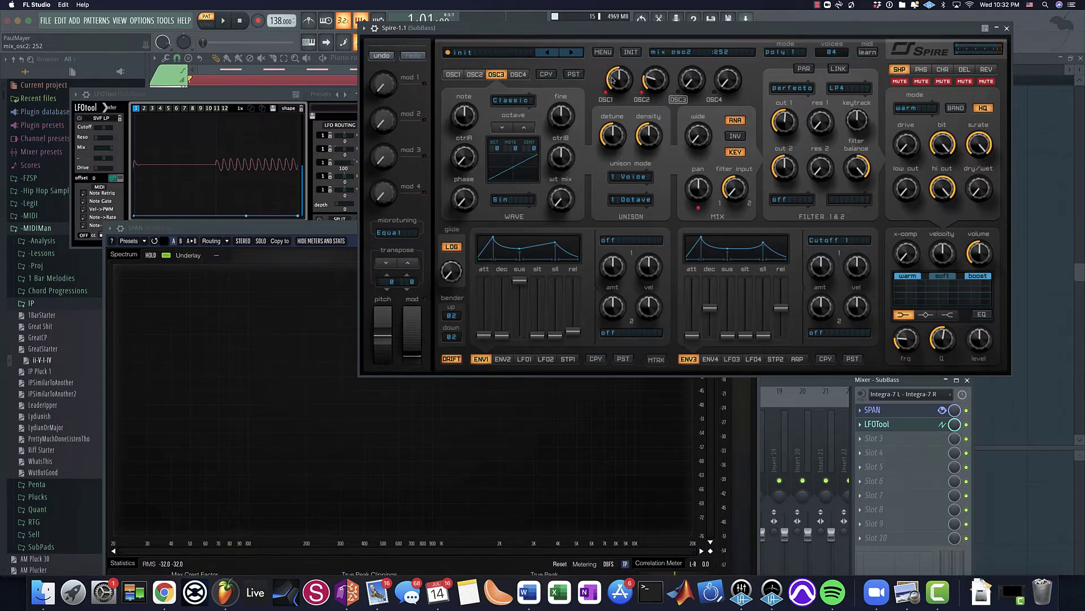
{"action": "left_click", "coordinate": [475, 75]}
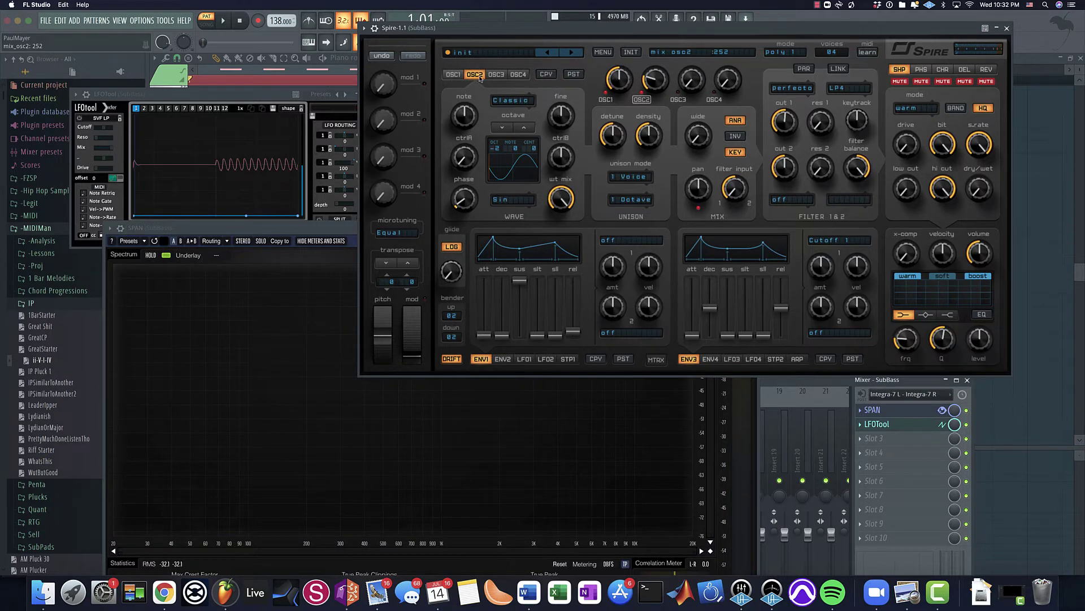
{"action": "left_click", "coordinate": [496, 75]}
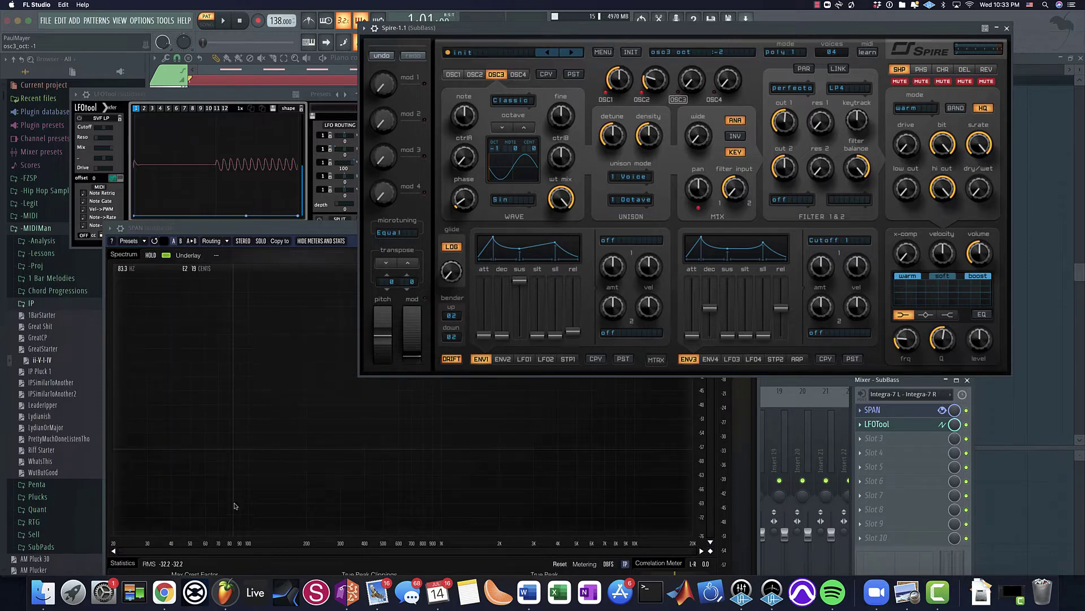
{"action": "key", "text": "space"}
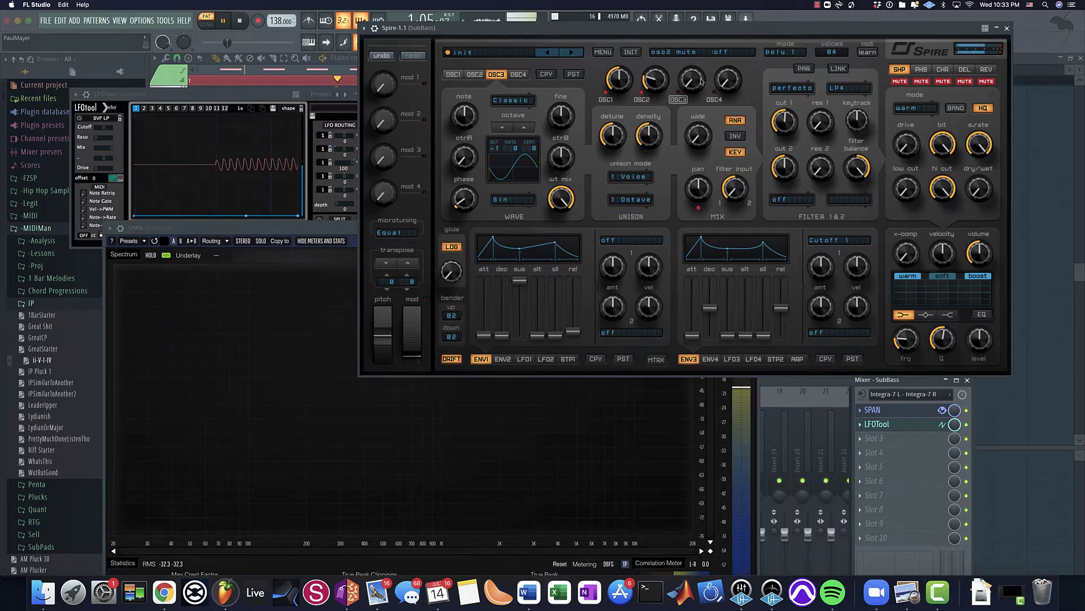
{"action": "left_click_drag", "start_coordinate": [699, 60], "coordinate": [694, 79]}
{"action": "key", "text": "space"}
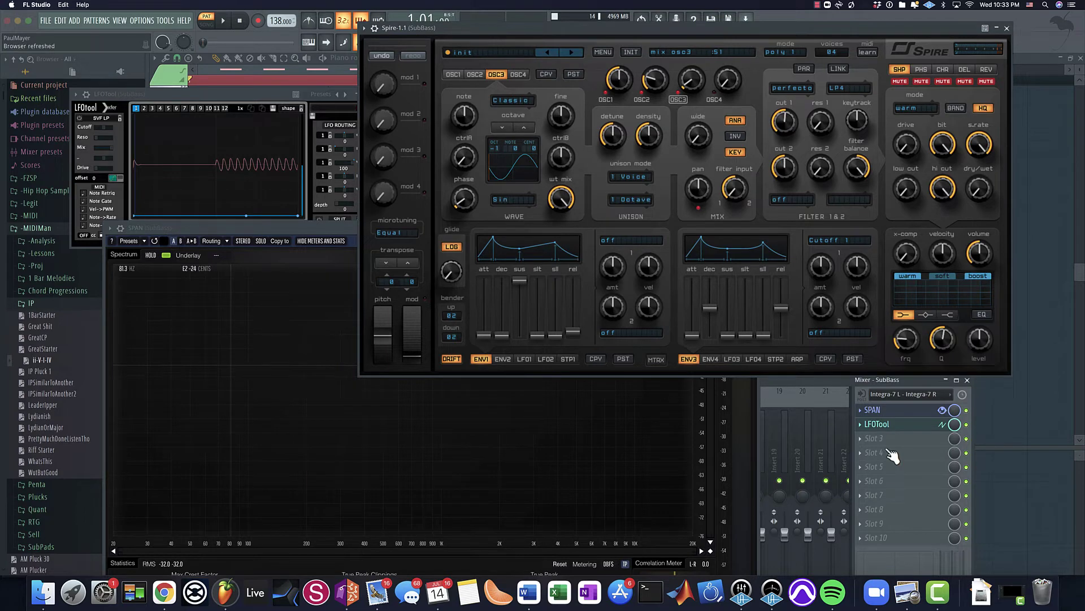
During playback, raise oscillator 3's mix further while lowering oscillator 1's to 468, and set filter cutoff 1 to 471.
{"action": "key", "text": "space"}
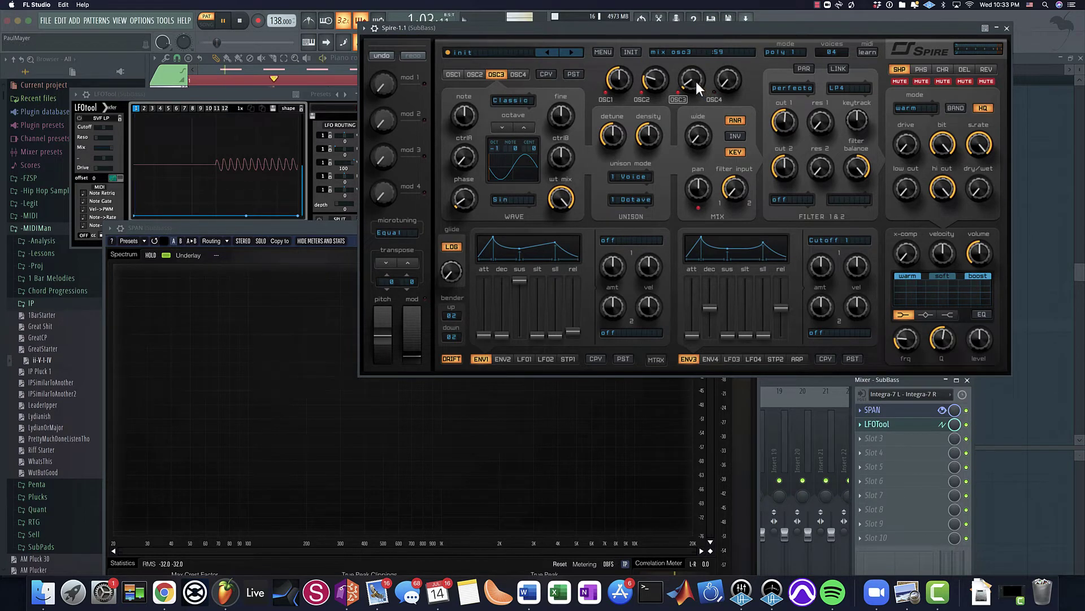
{"action": "left_click_drag", "start_coordinate": [695, 80], "coordinate": [624, 74]}
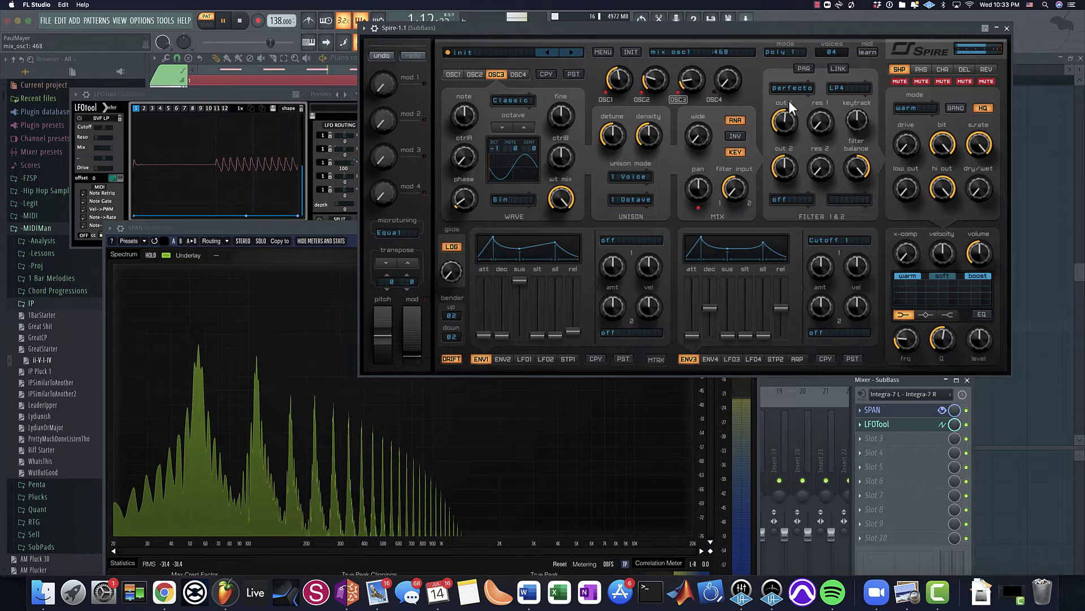
{"action": "left_click_drag", "start_coordinate": [783, 118], "coordinate": [783, 116]}
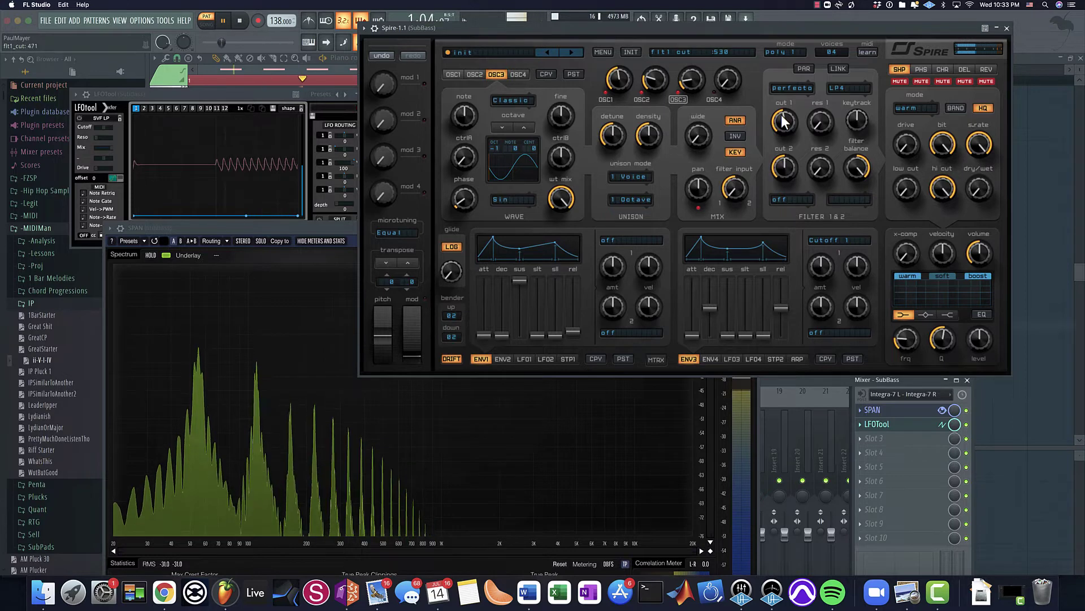
{"action": "key", "text": "space"}
Move the mixer clear of the other windows and close Spire and SPAN.
{"action": "left_click_drag", "start_coordinate": [832, 258], "coordinate": [664, 246]}
{"action": "left_click_drag", "start_coordinate": [799, 381], "coordinate": [958, 166]}
{"action": "left_click", "coordinate": [840, 17]}
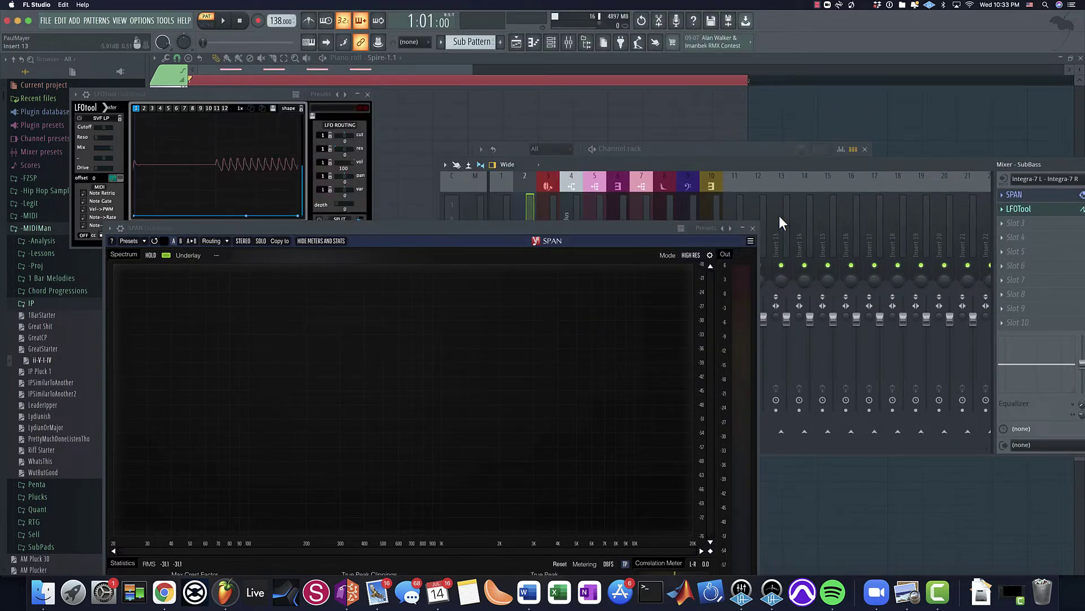
{"action": "left_click", "coordinate": [752, 228]}
Open LFOTool from the Kick and Sub mixer track and place it below the SubBass LFOTool window.
{"action": "left_click", "coordinate": [497, 249]}
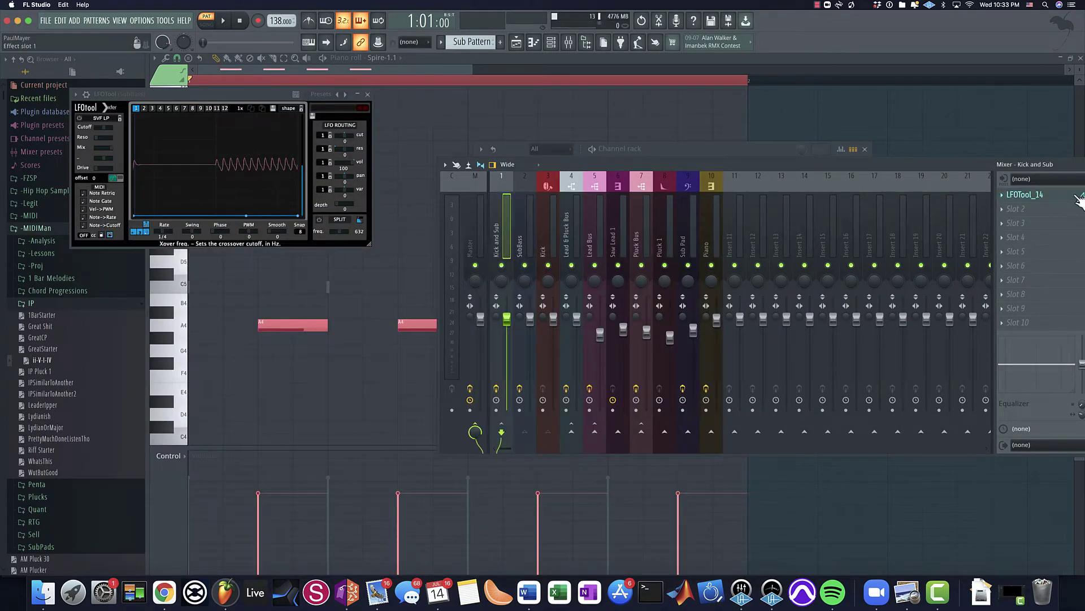
{"action": "left_click", "coordinate": [1051, 195]}
{"action": "left_click_drag", "start_coordinate": [237, 107], "coordinate": [241, 56]}
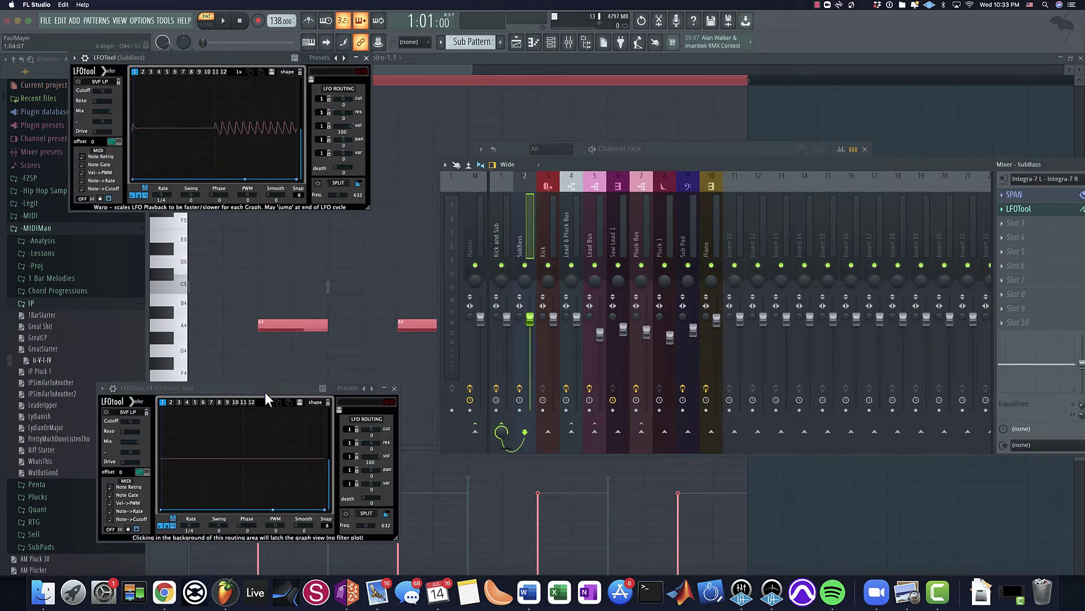
{"action": "left_click_drag", "start_coordinate": [265, 392], "coordinate": [234, 406]}
Play the pattern with the SubBass track muted and unmuted to compare the kick and bass transition in LFOTool.
{"action": "key", "text": "space"}
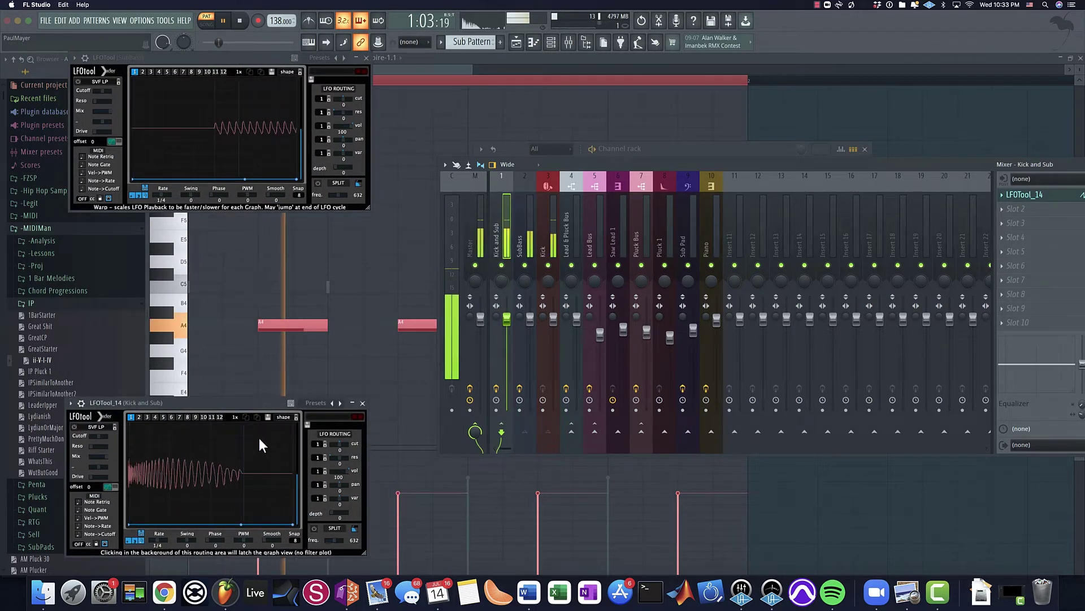
{"action": "key", "text": "space"}
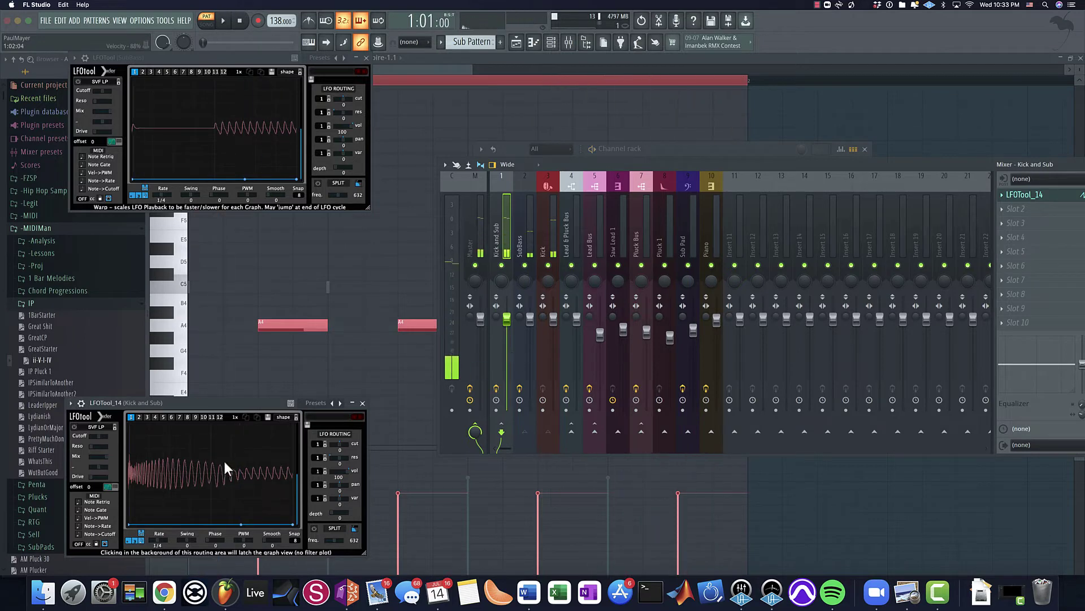
{"action": "left_click", "coordinate": [525, 265]}
{"action": "key", "text": "space"}
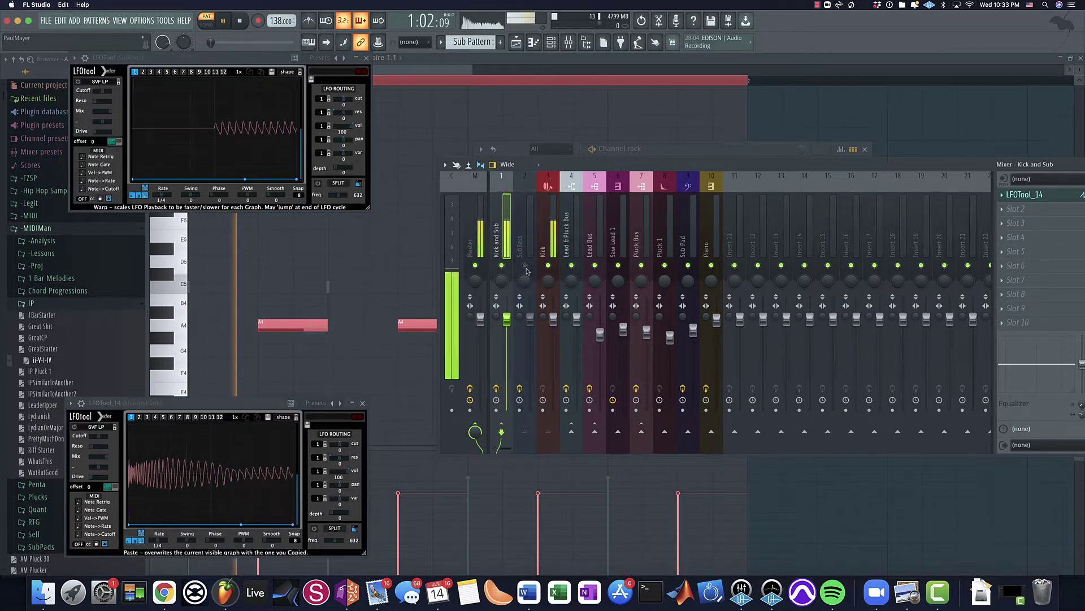
{"action": "left_click", "coordinate": [524, 265]}
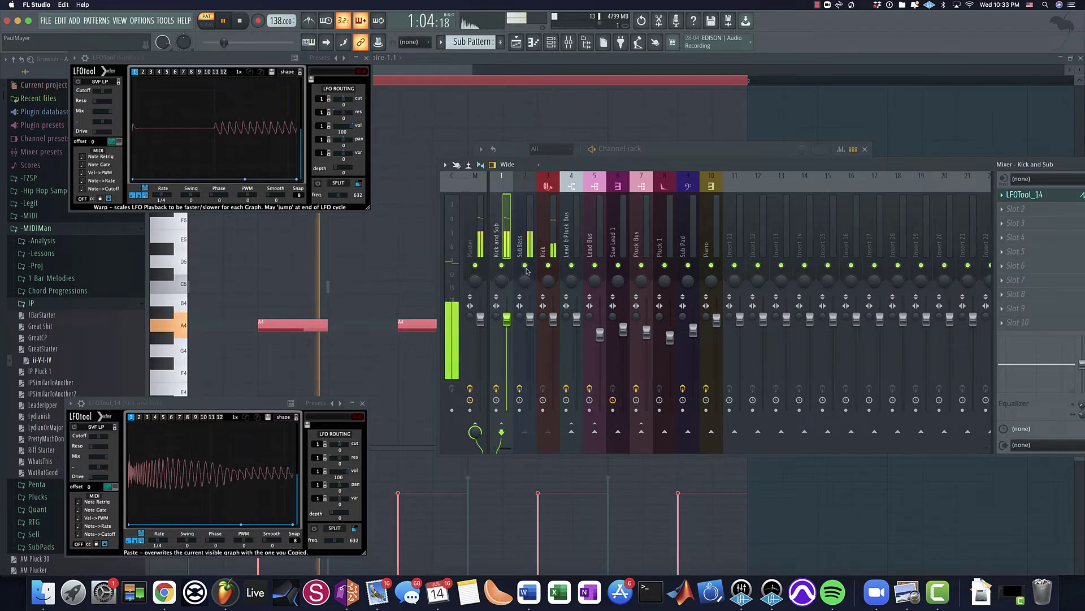
{"action": "key", "text": "space"}
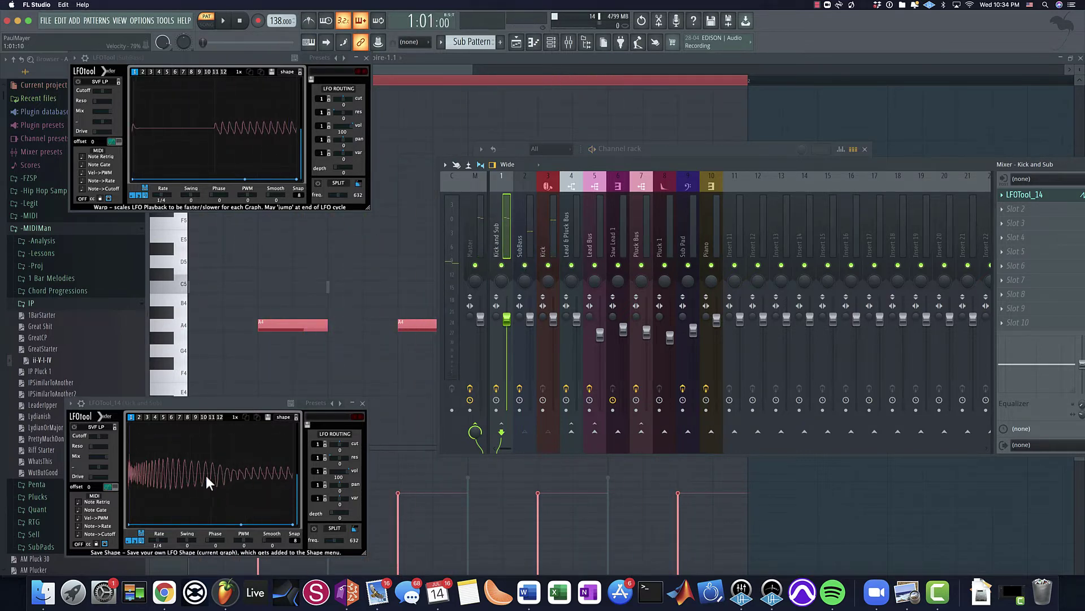
Reopen Spire for the SubBass from the channel rack and show oscillator 1 with the modulation matrix.
{"action": "left_click", "coordinate": [551, 42]}
{"action": "left_click", "coordinate": [553, 365]}
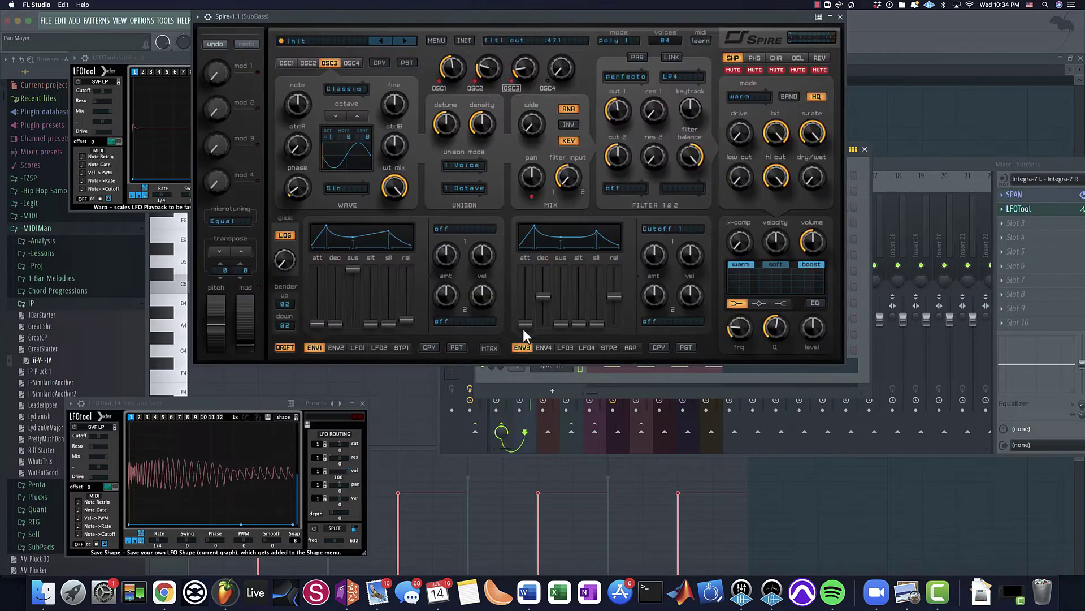
{"action": "left_click_drag", "start_coordinate": [416, 16], "coordinate": [516, 54]}
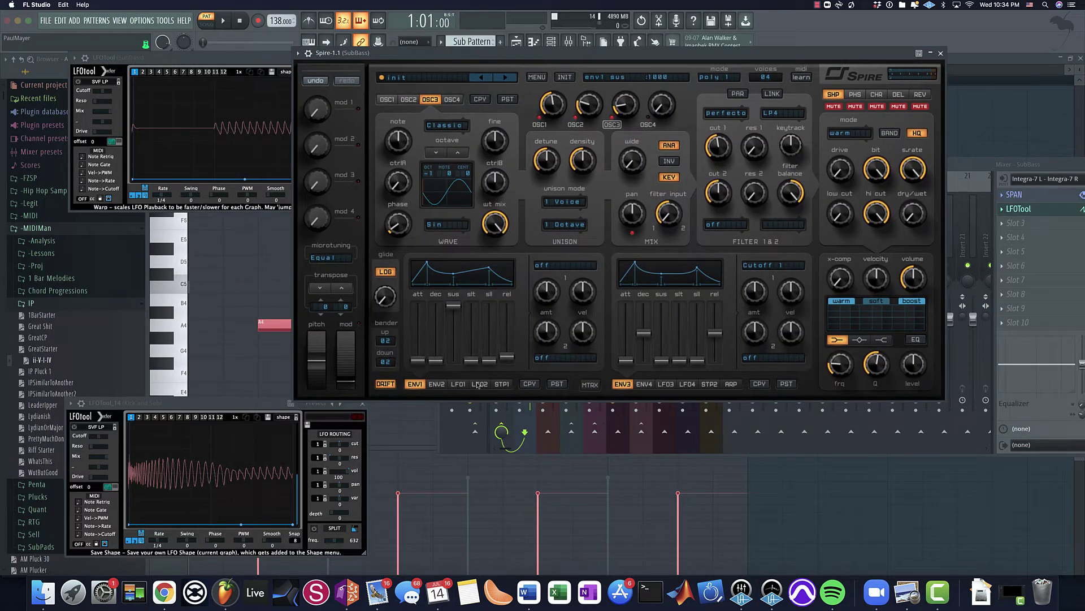
{"action": "left_click", "coordinate": [387, 100]}
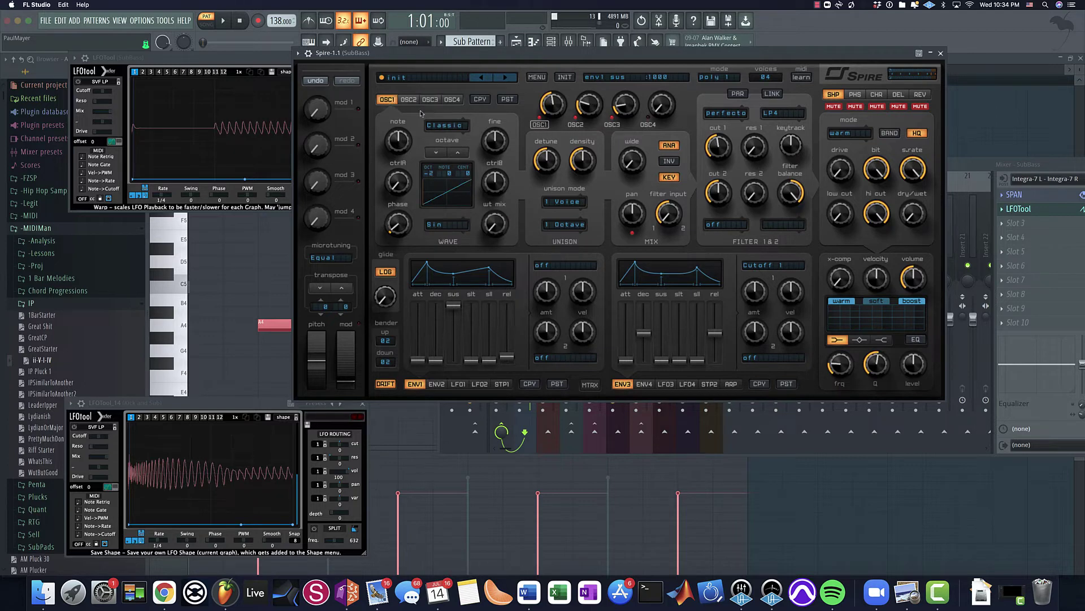
{"action": "left_click", "coordinate": [590, 384]}
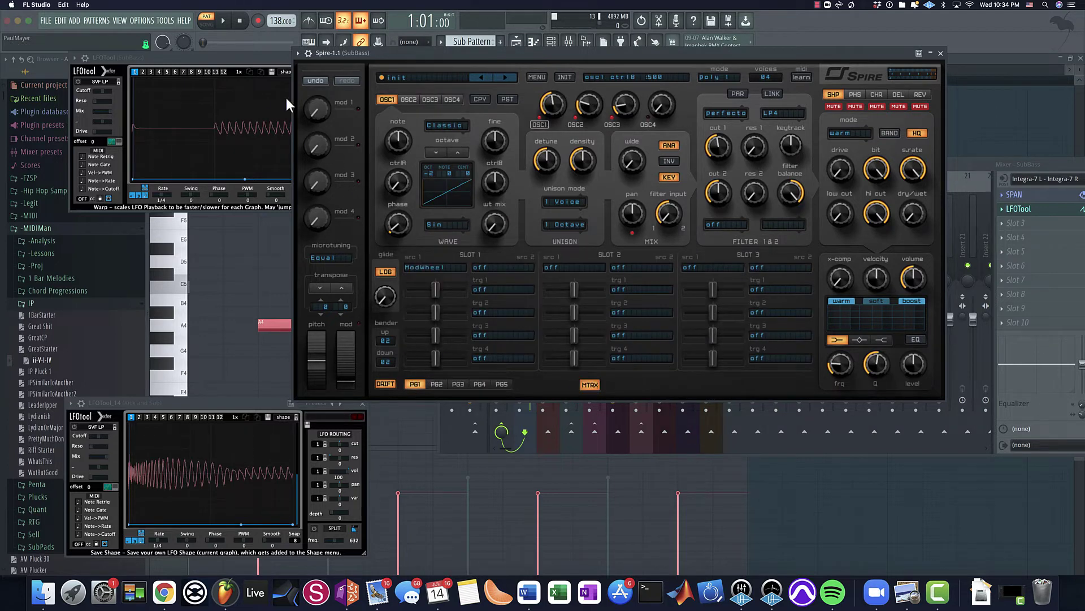
In matrix slot 2, assign Mod 1 to the phases of oscillators 1, 2 and 3, each at full positive amount.
{"action": "left_click_drag", "start_coordinate": [314, 110], "coordinate": [561, 270]}
{"action": "left_click_drag", "start_coordinate": [393, 218], "coordinate": [625, 289]}
{"action": "left_click", "coordinate": [411, 97]}
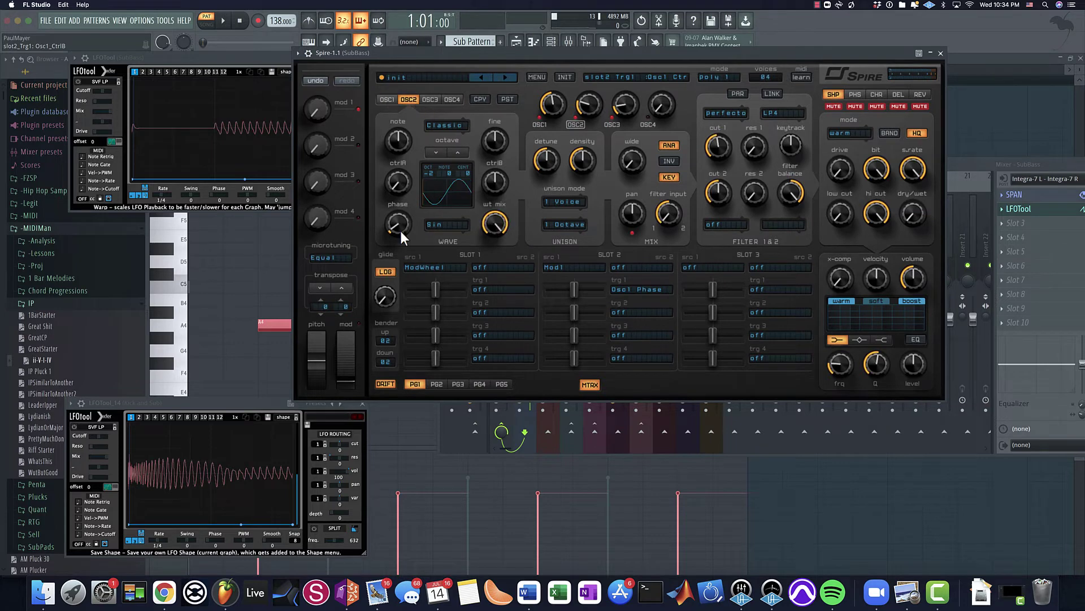
{"action": "left_click_drag", "start_coordinate": [398, 226], "coordinate": [616, 307]}
{"action": "left_click", "coordinate": [430, 99]}
{"action": "left_click_drag", "start_coordinate": [401, 227], "coordinate": [643, 336]}
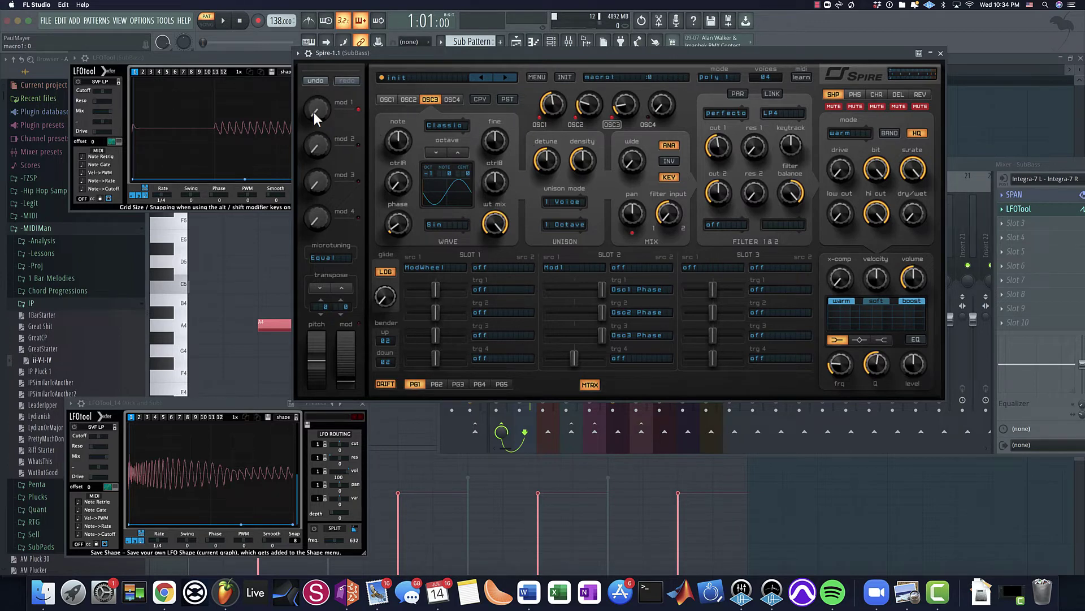
Set Mod 1 to 69 and play the pattern to inspect the kick and bass transition in LFOTool.
{"action": "left_click_drag", "start_coordinate": [315, 113], "coordinate": [317, 97]}
{"action": "key", "text": "space"}
{"action": "key", "text": "space"}
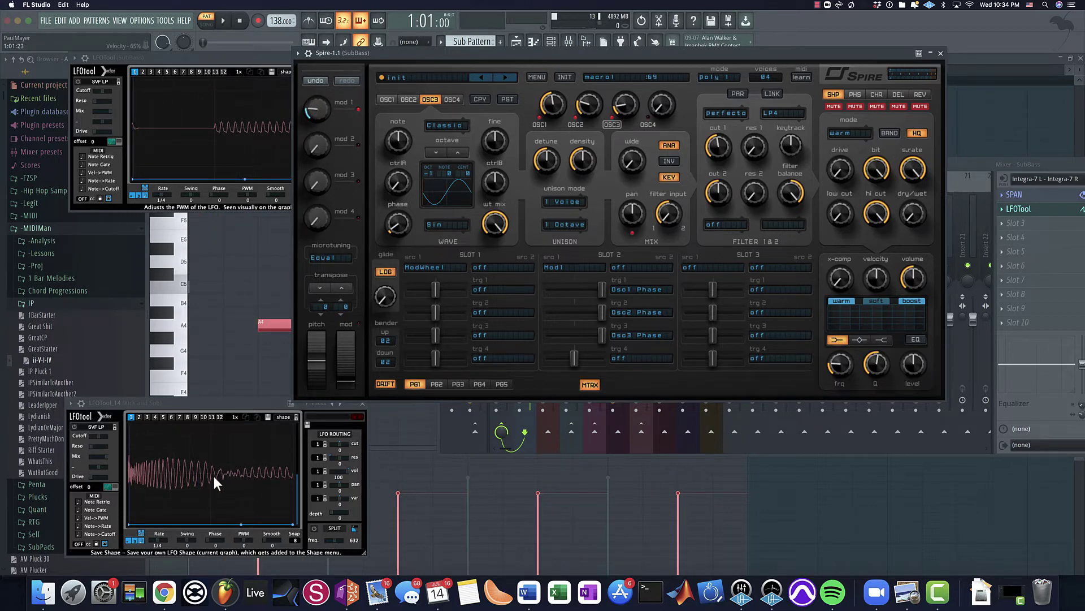
{"action": "left_click", "coordinate": [549, 42]}
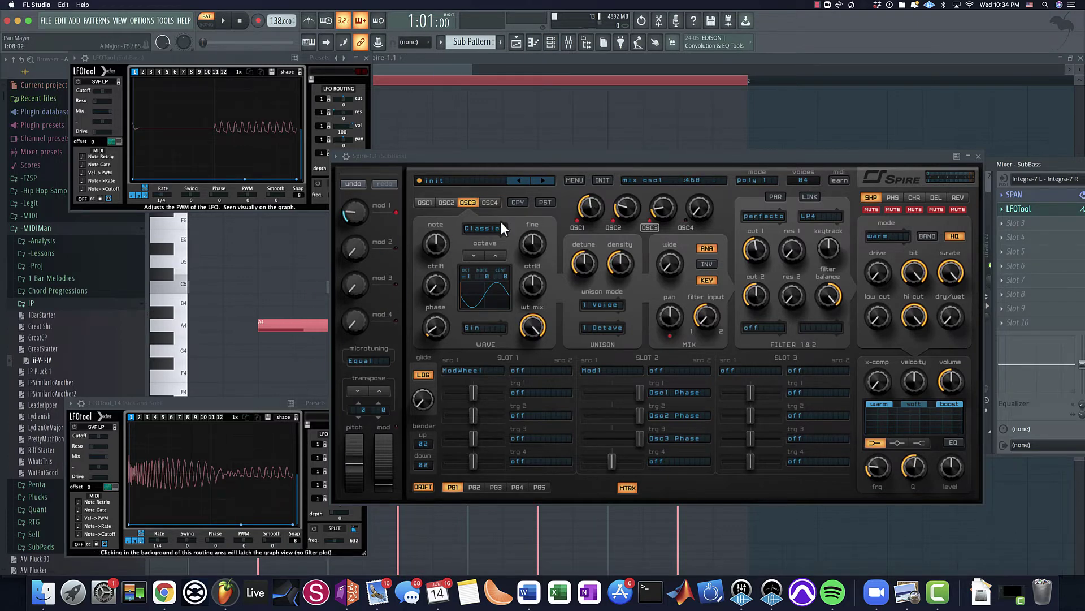
Move the first bass note from A4 to F#4 during playback to compare the waveforms, and return it to A4.
{"action": "key", "text": "space"}
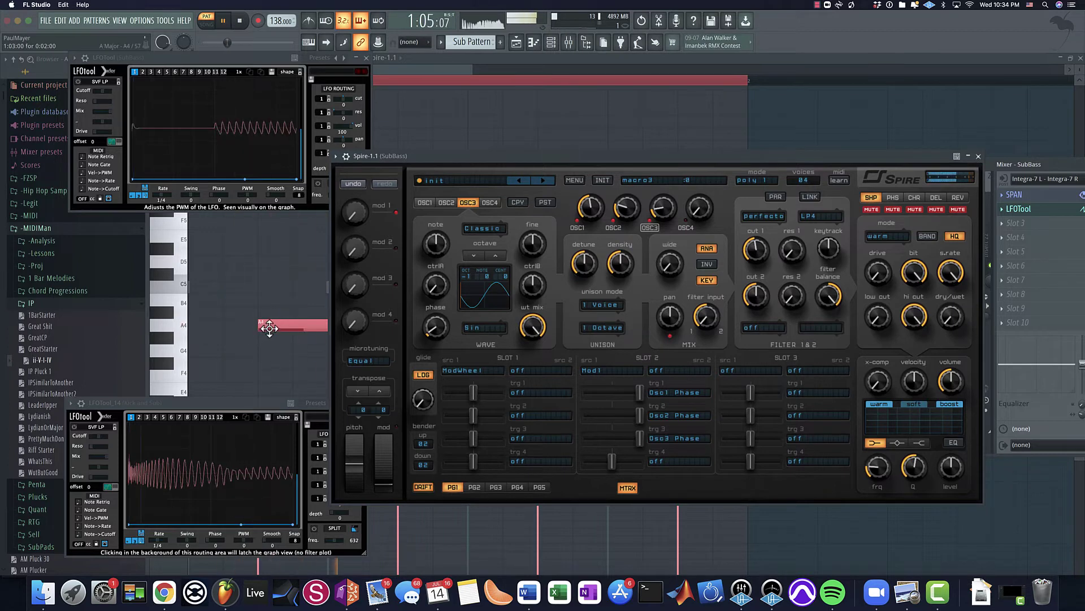
{"action": "left_click_drag", "start_coordinate": [270, 336], "coordinate": [269, 365]}
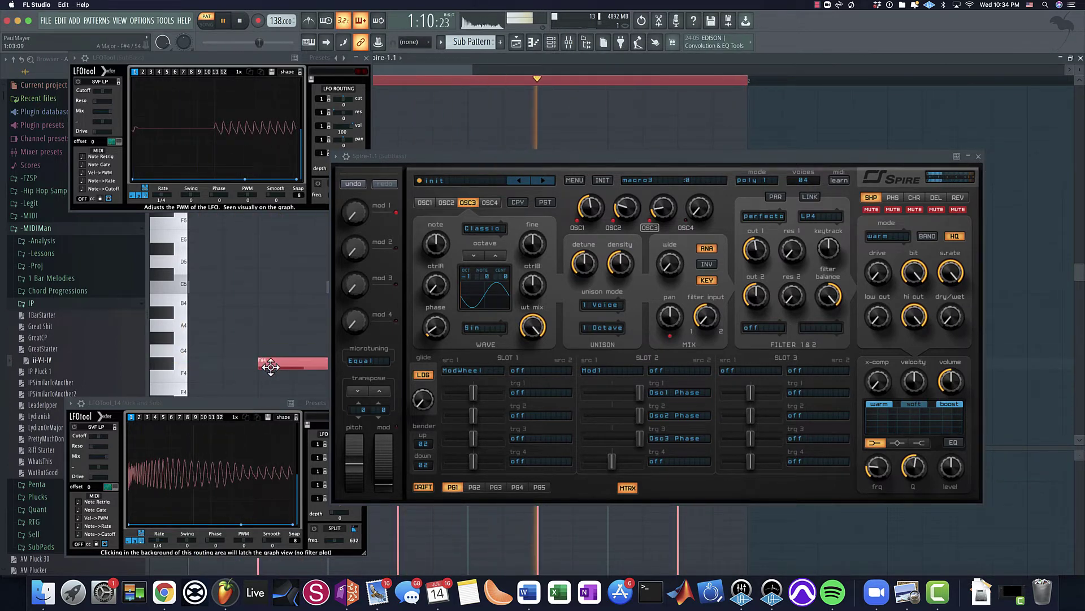
{"action": "key", "text": "space"}
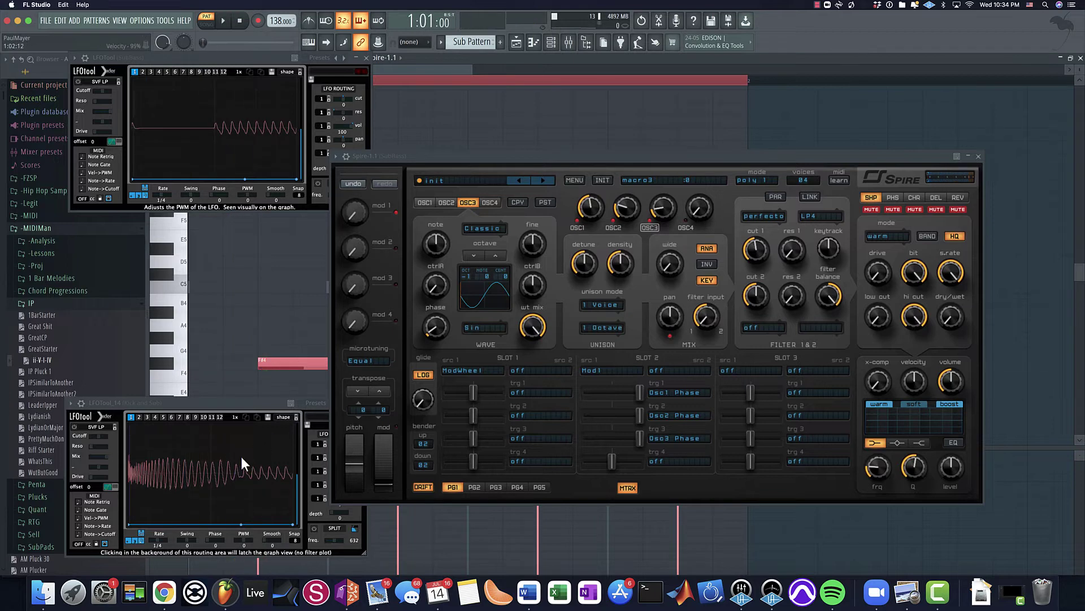
{"action": "left_click_drag", "start_coordinate": [294, 363], "coordinate": [293, 330]}
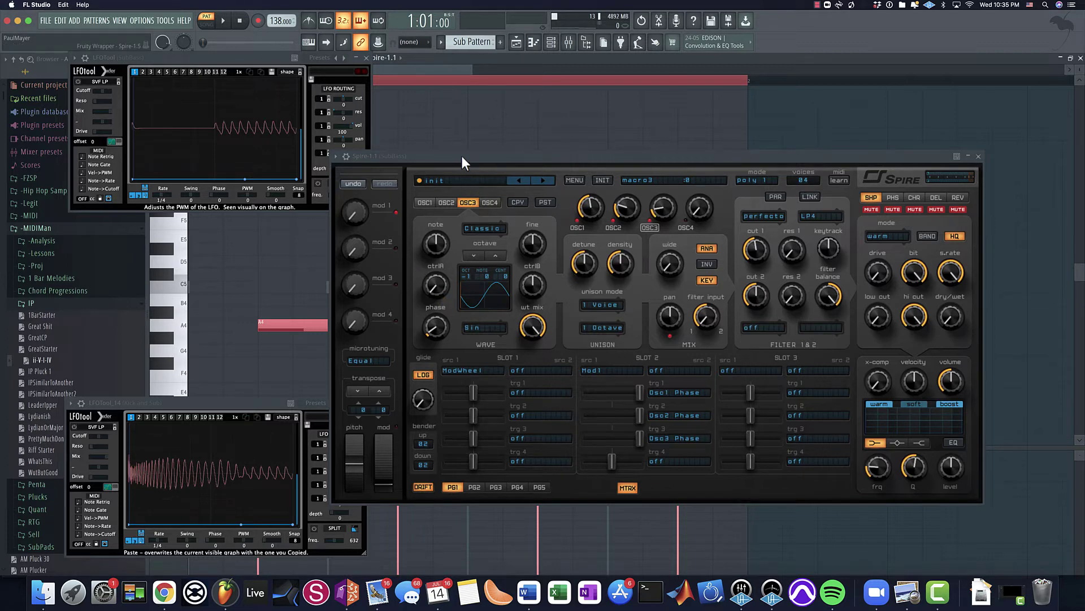
Open the Kick's sampler settings from the channel rack and turn up Trim to cut off the sample's silent tail.
{"action": "left_click", "coordinate": [553, 45]}
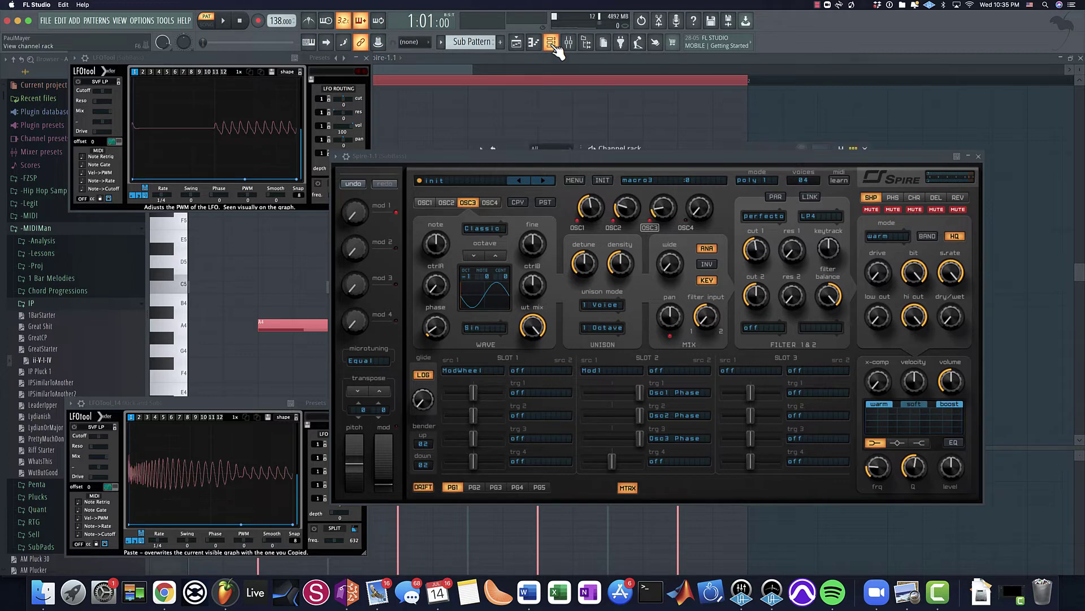
{"action": "left_click_drag", "start_coordinate": [717, 147], "coordinate": [762, 37]}
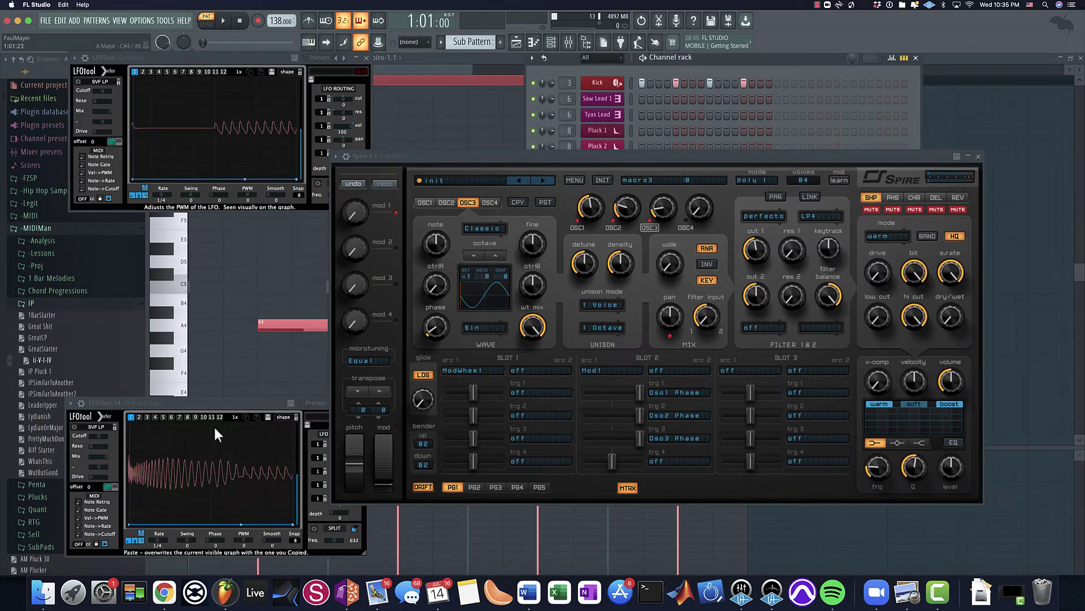
{"action": "left_click", "coordinate": [615, 84]}
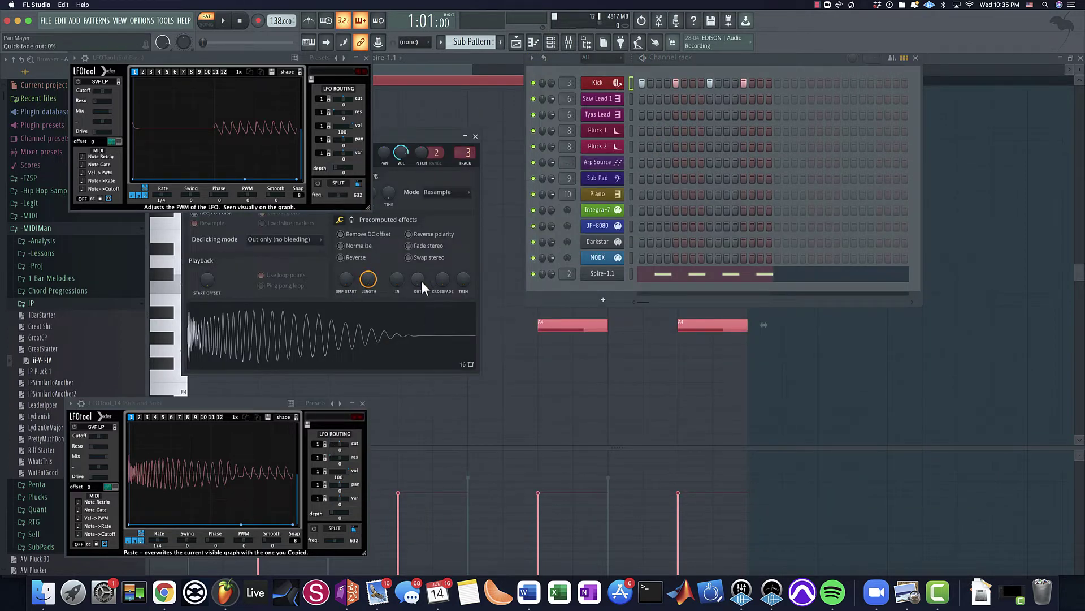
{"action": "left_click_drag", "start_coordinate": [463, 278], "coordinate": [463, 243]}
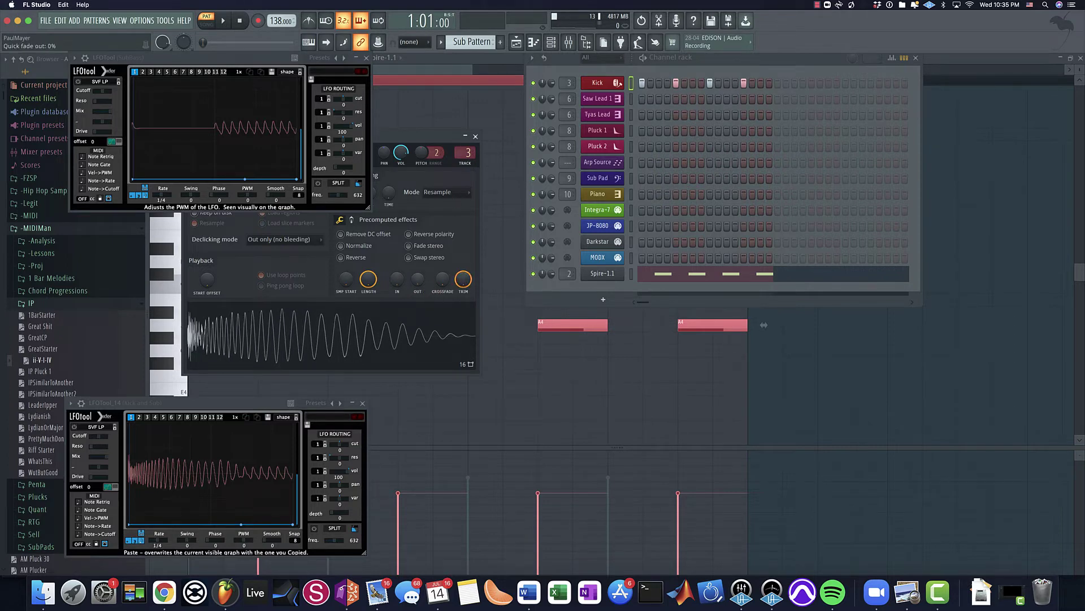
Mute the SubBass mixer track and shorten the Kick sample's Length while playing the pattern to inspect the kick's tail.
{"action": "left_click_drag", "start_coordinate": [418, 279], "coordinate": [369, 295]}
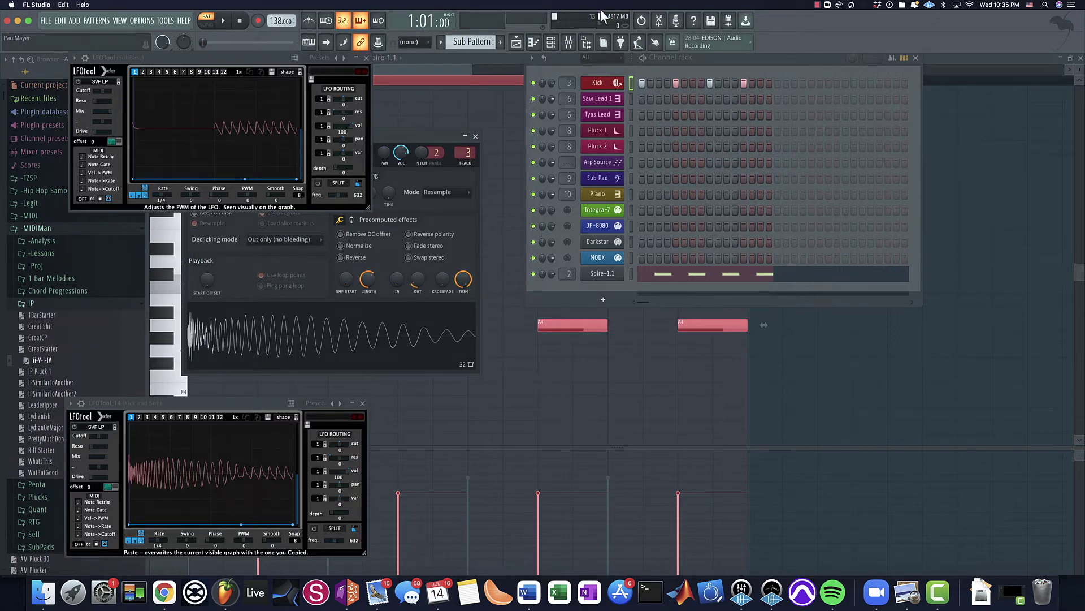
{"action": "left_click", "coordinate": [569, 41]}
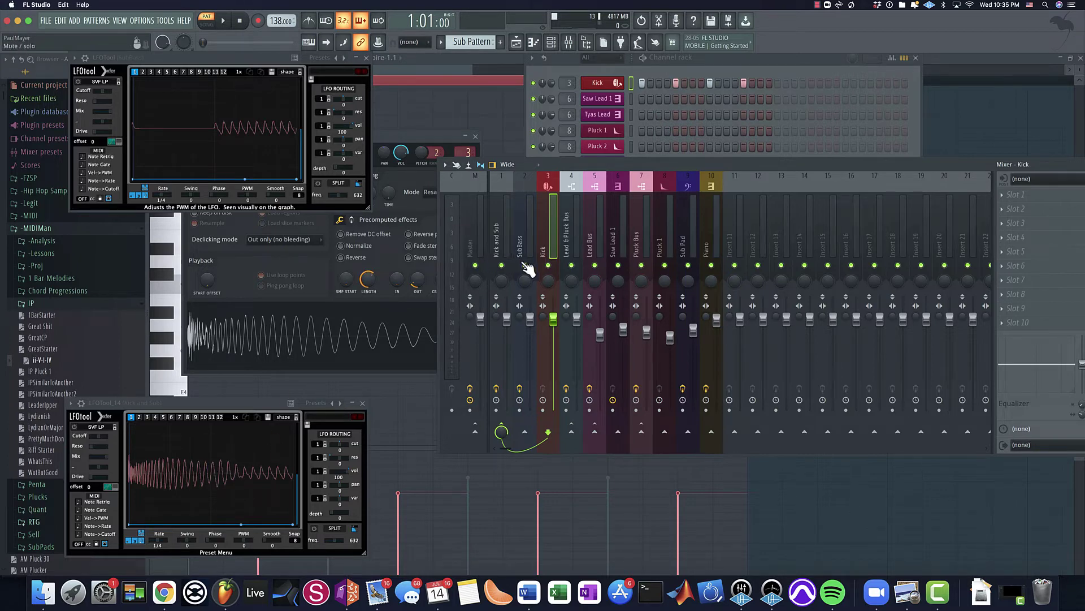
{"action": "key", "text": "space"}
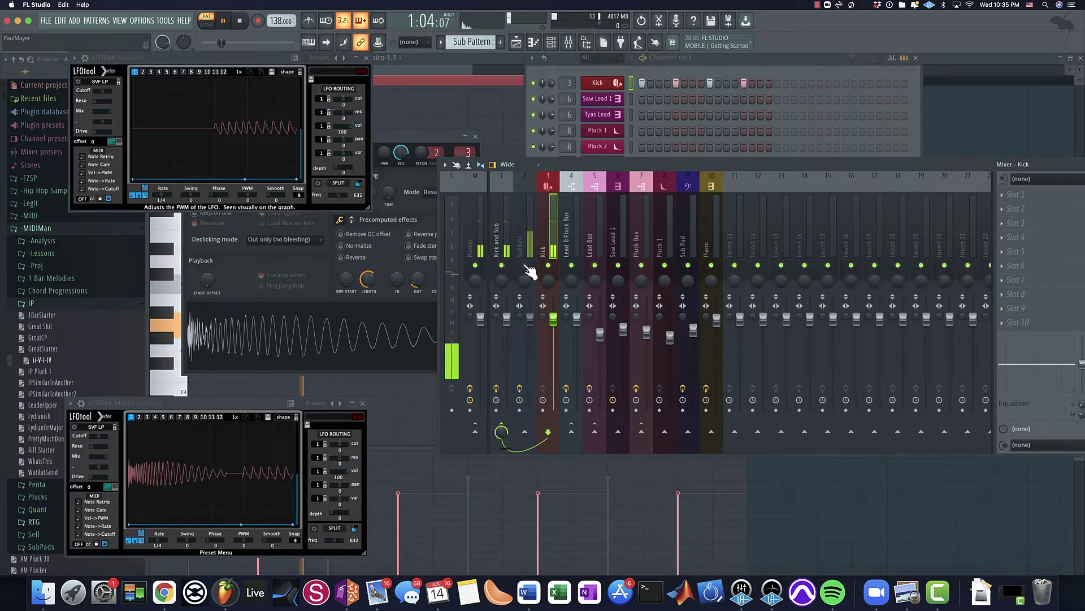
{"action": "left_click", "coordinate": [368, 279]}
{"action": "left_click_drag", "start_coordinate": [368, 279], "coordinate": [368, 284]}
{"action": "mouse_move", "coordinate": [372, 277]}
{"action": "left_mouse_down"}
{"action": "mouse_move", "coordinate": [415, 294]}
{"action": "mouse_move", "coordinate": [369, 275]}
{"action": "left_mouse_up"}
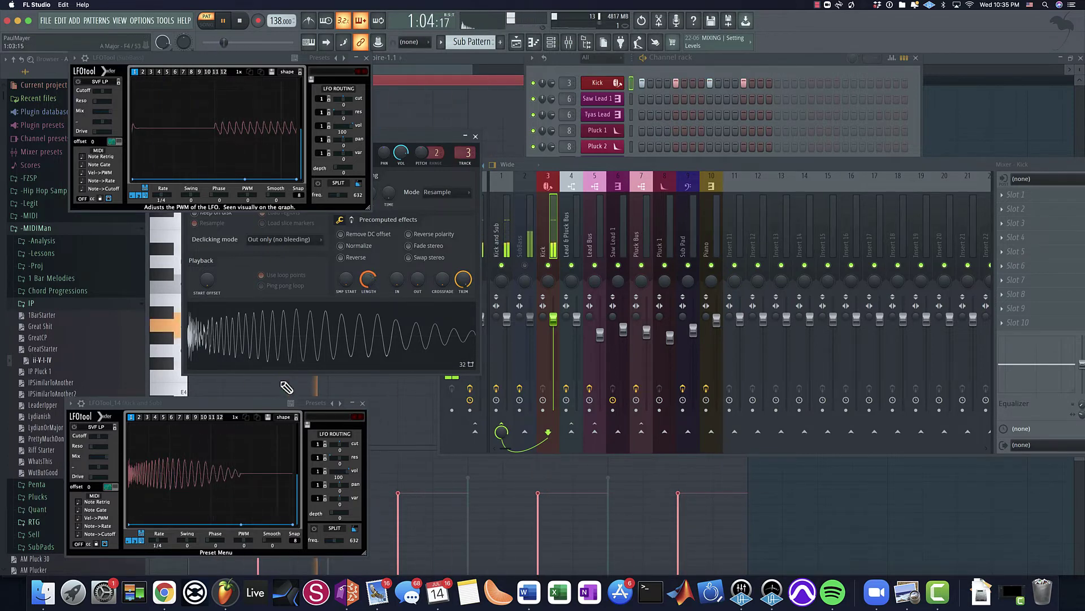
{"action": "key", "text": "space"}
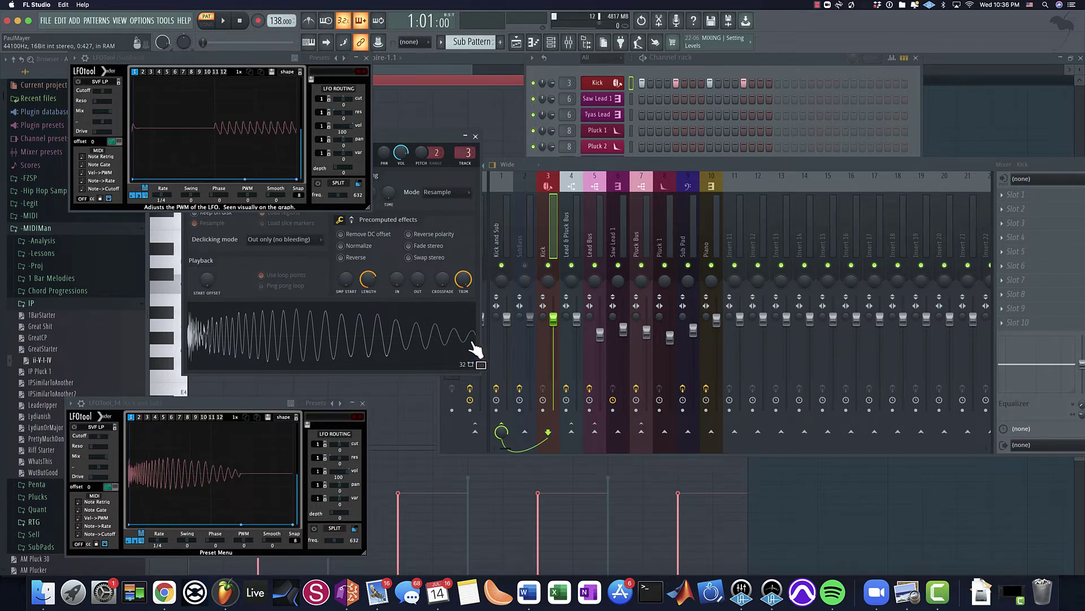
Try a Kick sample Length of 47% and play the pattern to check the kick's tail in LFOTool.
{"action": "scroll", "coordinate": [371, 284], "scroll_direction": "up", "scroll_amount": 2}
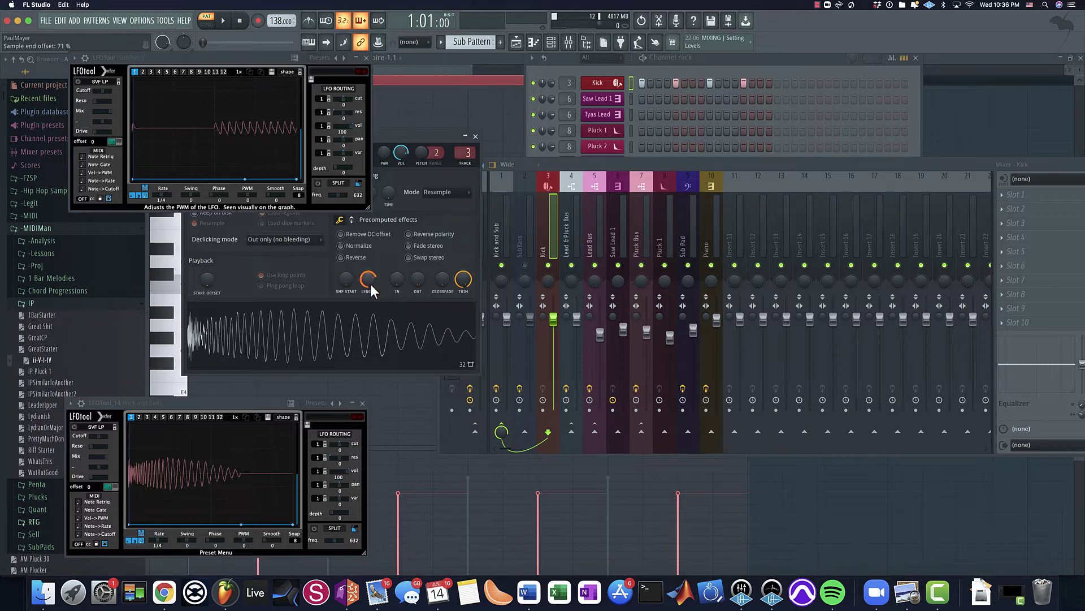
{"action": "scroll", "coordinate": [371, 284], "scroll_direction": "down", "scroll_amount": 8}
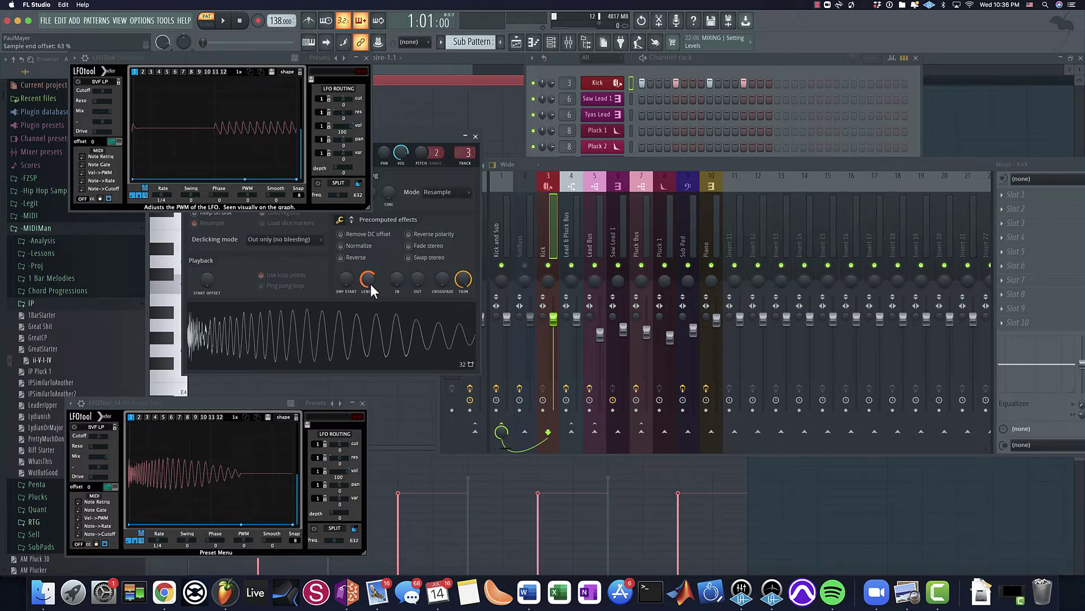
{"action": "scroll", "coordinate": [370, 283], "scroll_direction": "down", "scroll_amount": 3}
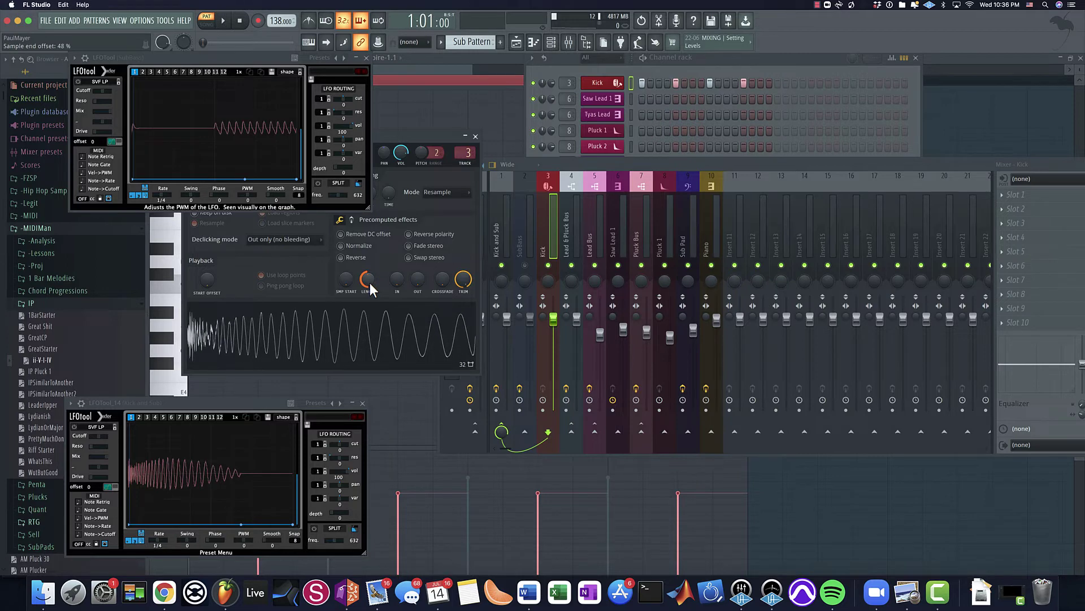
{"action": "scroll", "coordinate": [370, 283], "scroll_direction": "down", "scroll_amount": 1}
{"action": "key", "text": "space"}
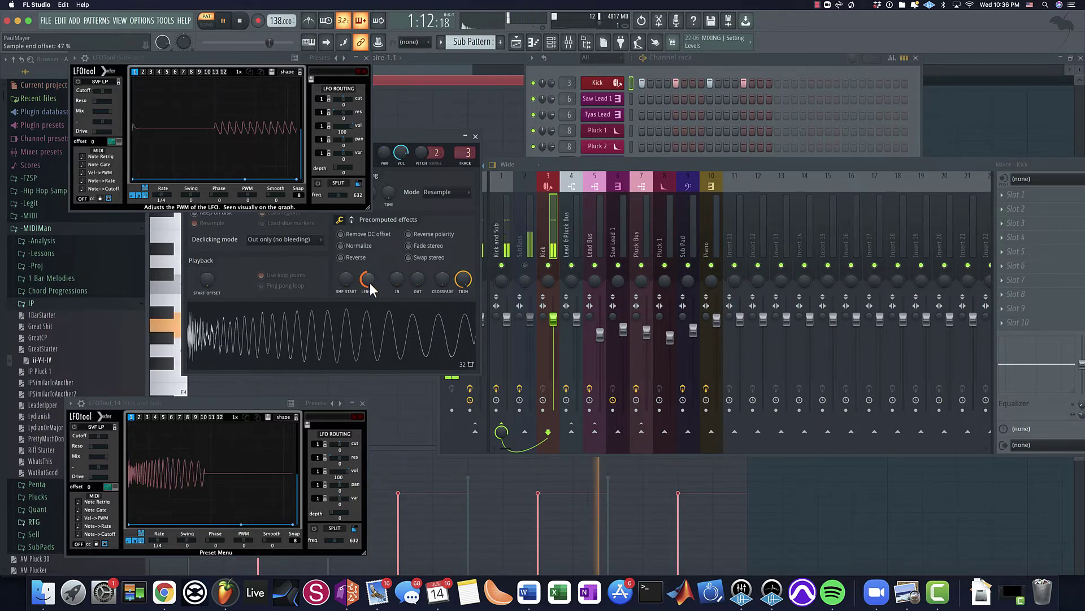
{"action": "key", "text": "space"}
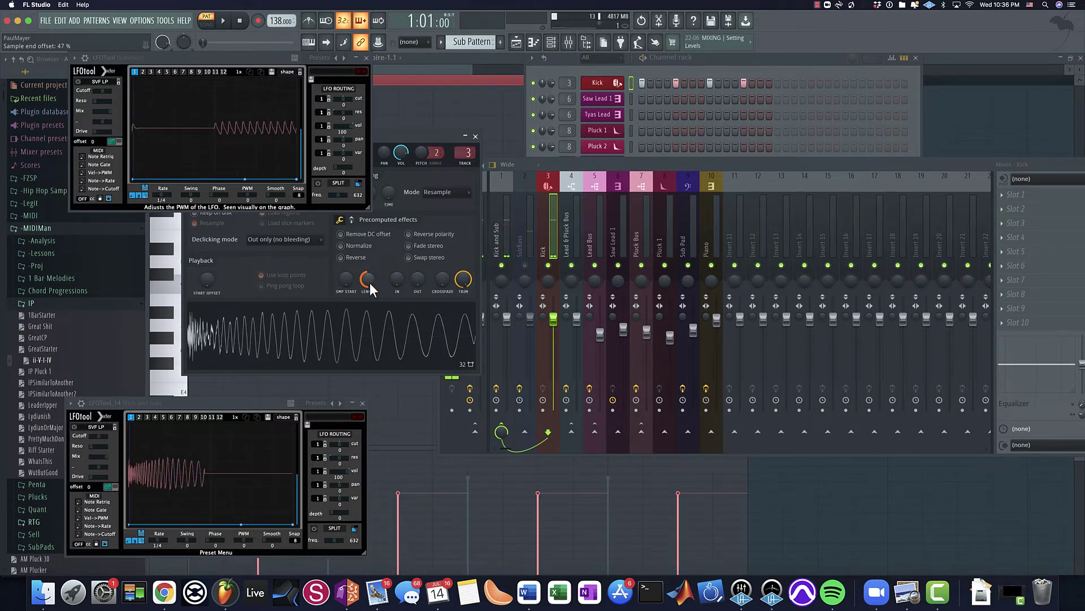
Adjust the Kick sample's Length to 65%, checking the kick's tail in LFOTool during playback.
{"action": "scroll", "coordinate": [370, 283], "scroll_direction": "up", "scroll_amount": 3}
{"action": "scroll", "coordinate": [370, 283], "scroll_direction": "up", "scroll_amount": 6}
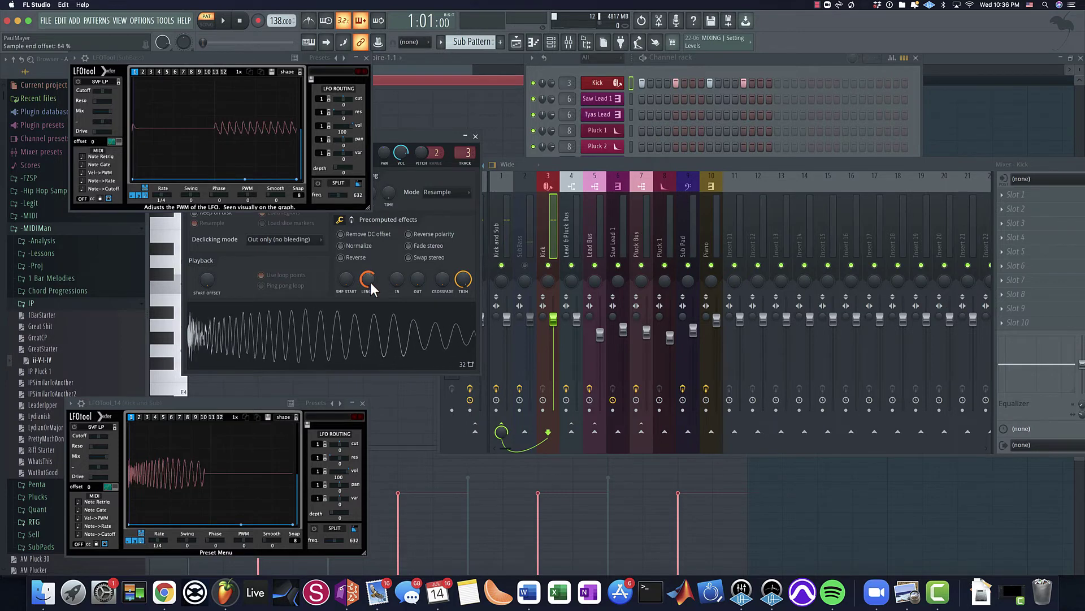
{"action": "scroll", "coordinate": [371, 283], "scroll_direction": "up", "scroll_amount": 4}
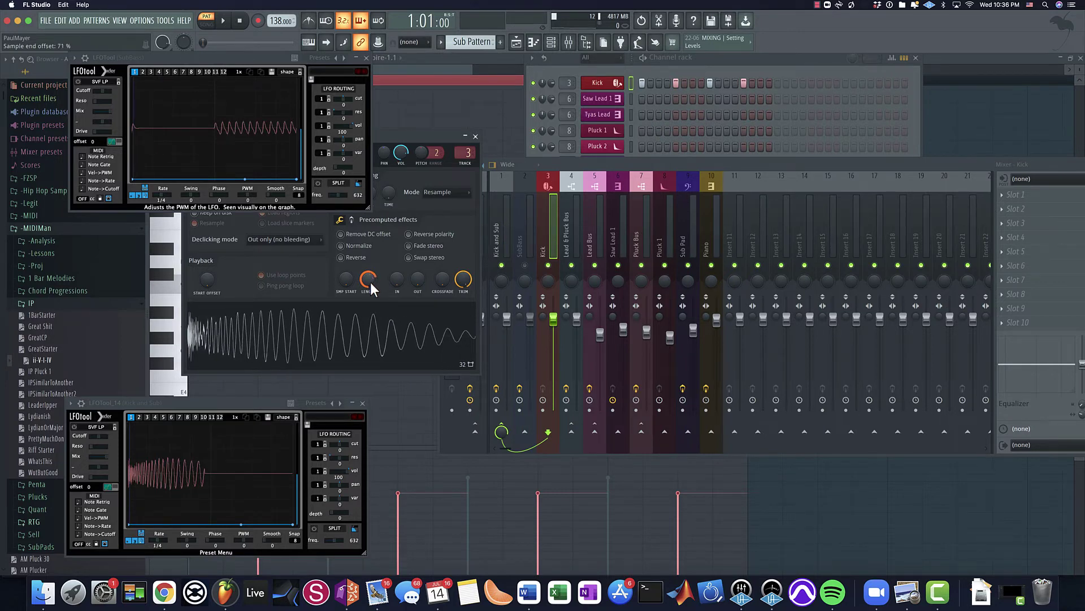
{"action": "scroll", "coordinate": [371, 282], "scroll_direction": "up", "scroll_amount": 1}
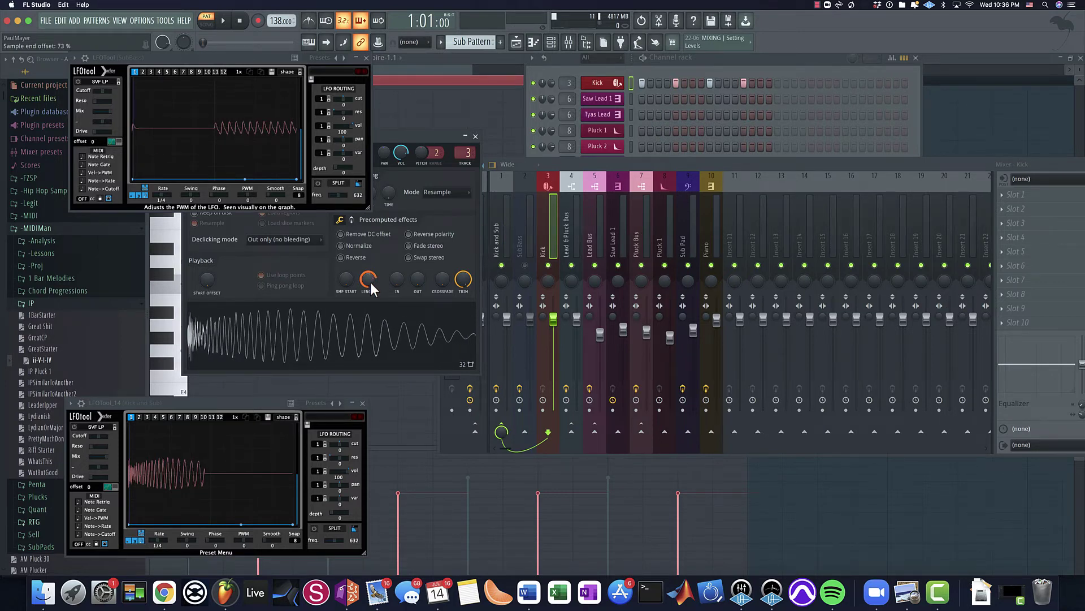
{"action": "scroll", "coordinate": [371, 283], "scroll_direction": "up", "scroll_amount": 2}
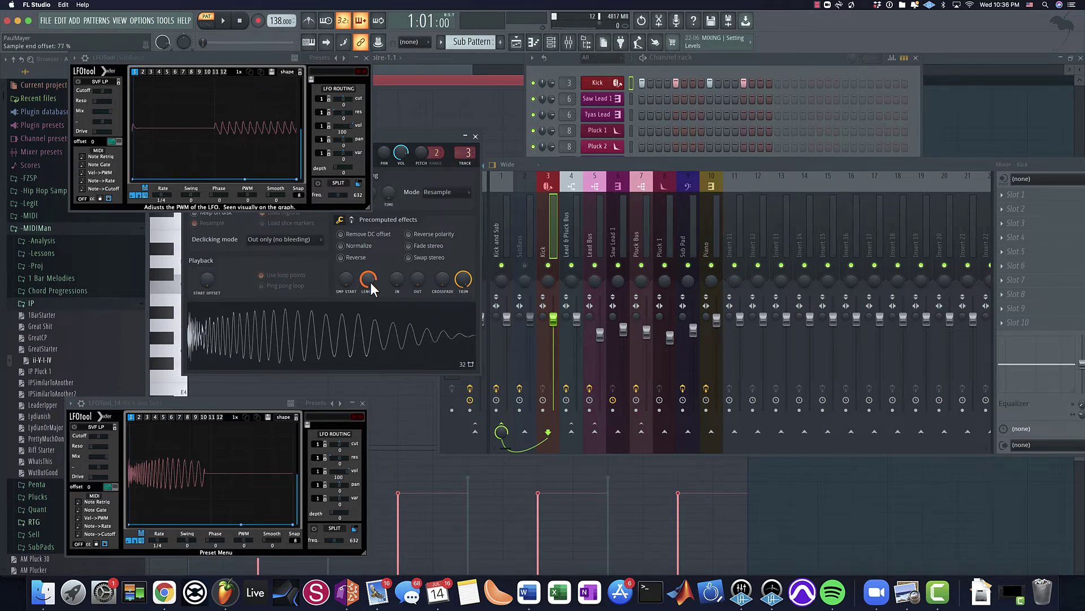
{"action": "scroll", "coordinate": [371, 283], "scroll_direction": "down", "scroll_amount": 1}
{"action": "key", "text": "space"}
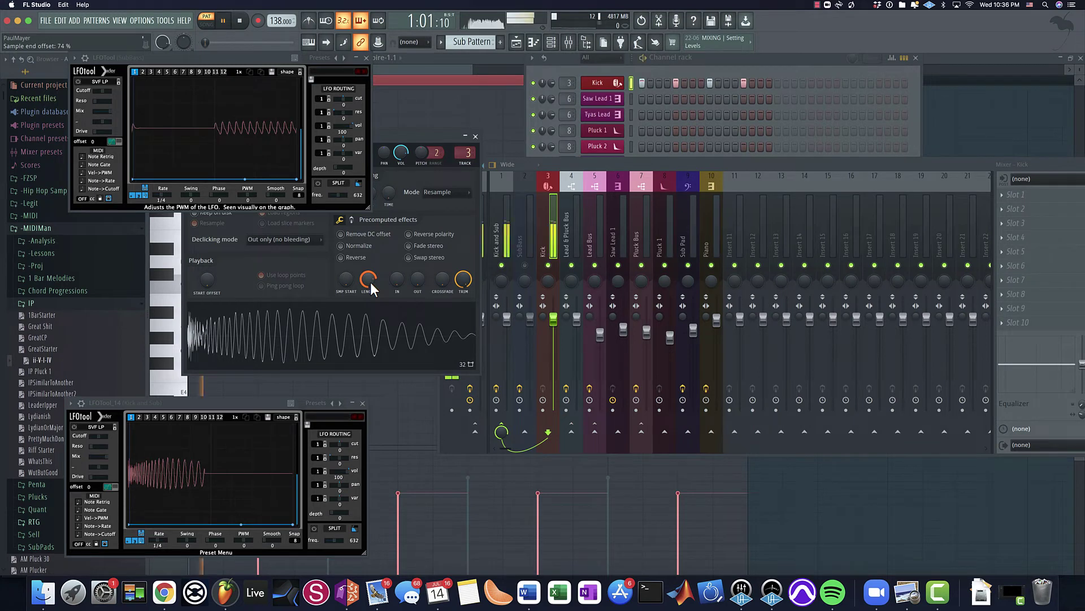
{"action": "scroll", "coordinate": [371, 283], "scroll_direction": "down", "scroll_amount": 3}
{"action": "scroll", "coordinate": [371, 282], "scroll_direction": "down", "scroll_amount": 1}
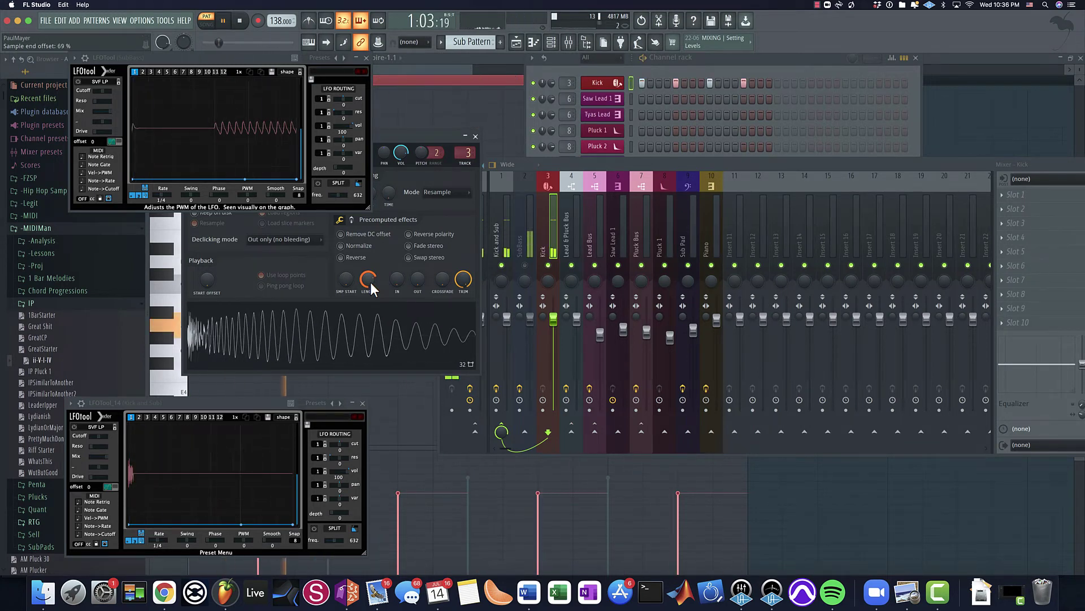
{"action": "scroll", "coordinate": [371, 282], "scroll_direction": "down", "scroll_amount": 4}
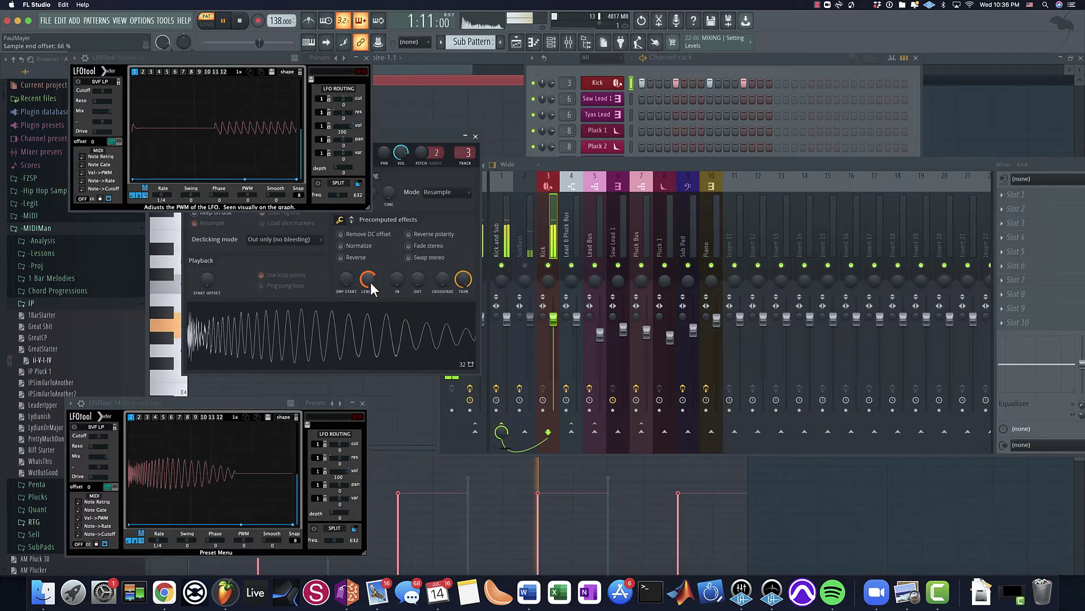
{"action": "scroll", "coordinate": [371, 283], "scroll_direction": "down", "scroll_amount": 1}
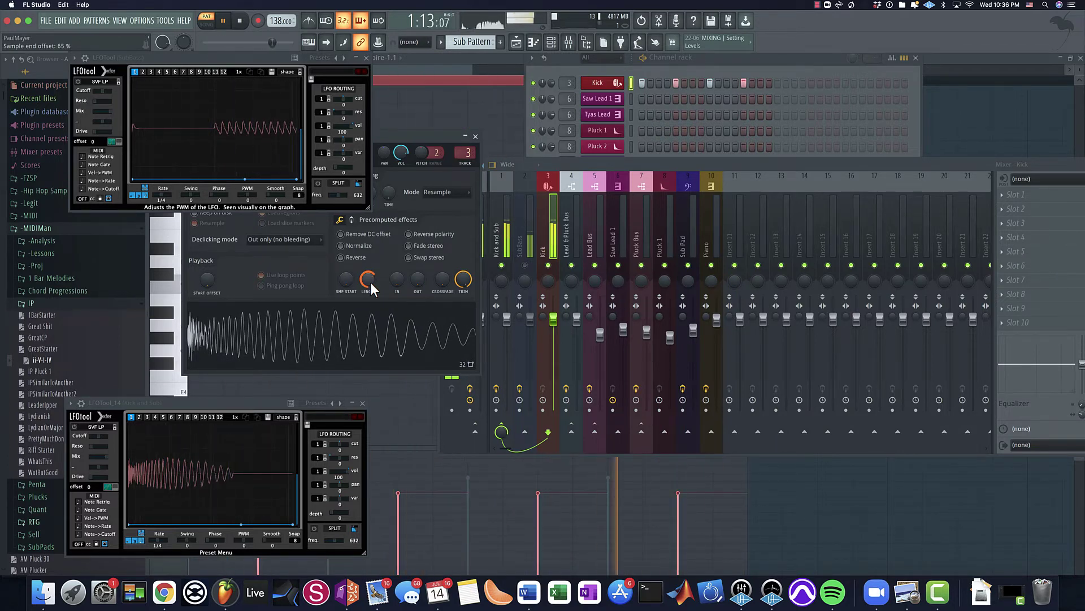
{"action": "key", "text": "space"}
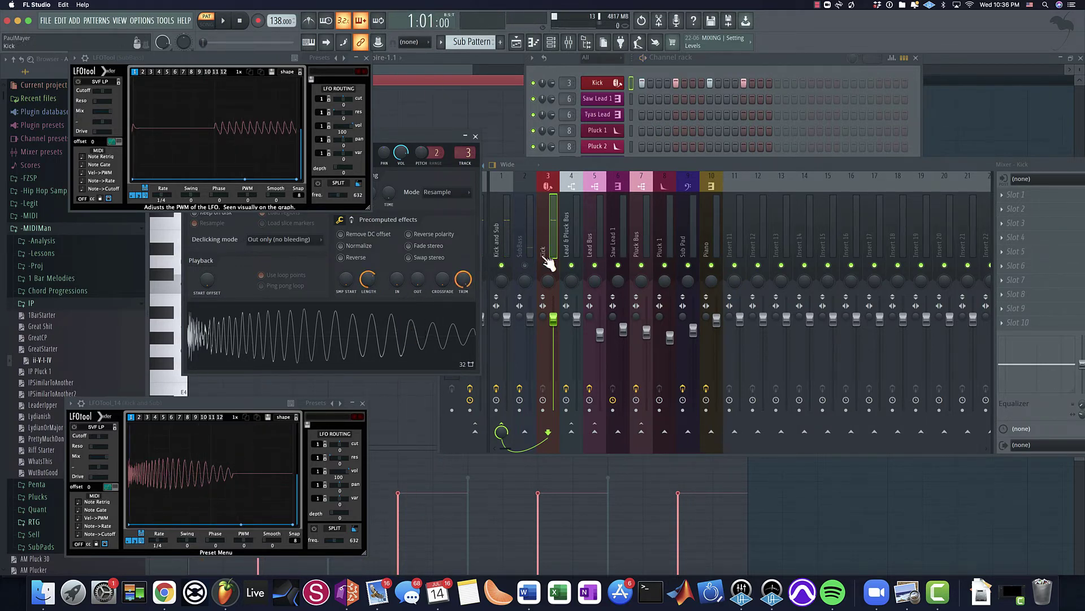
Unmute the SubBass mixer track and raise Mod 1 in Spire-1.1 to about 549 while the pattern plays.
{"action": "left_click", "coordinate": [537, 273]}
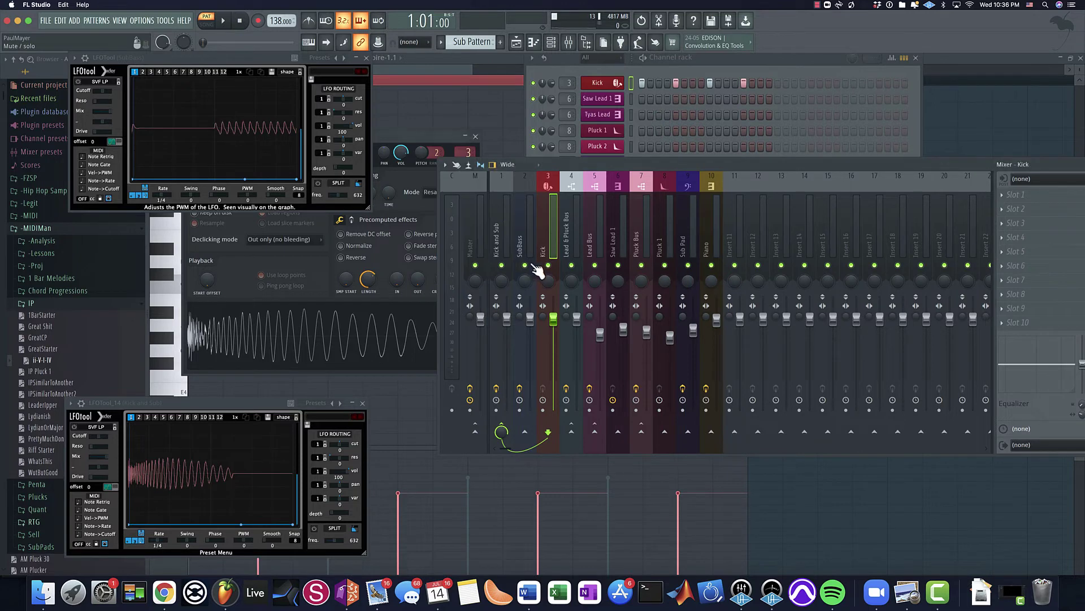
{"action": "key", "text": "space"}
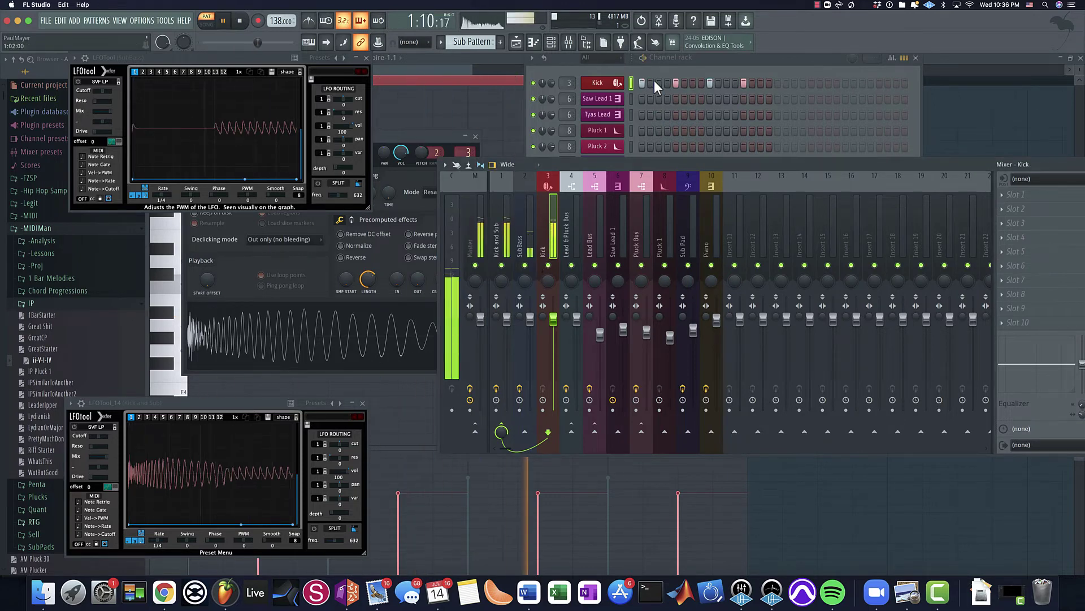
{"action": "left_click", "coordinate": [748, 62]}
{"action": "left_click", "coordinate": [591, 281]}
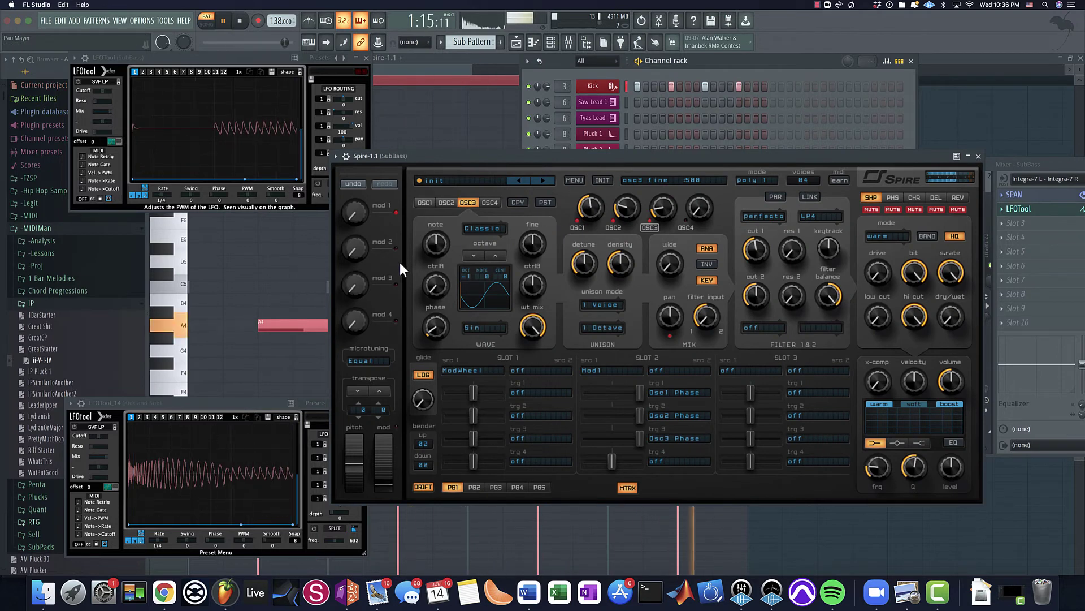
{"action": "left_click_drag", "start_coordinate": [358, 209], "coordinate": [343, 116]}
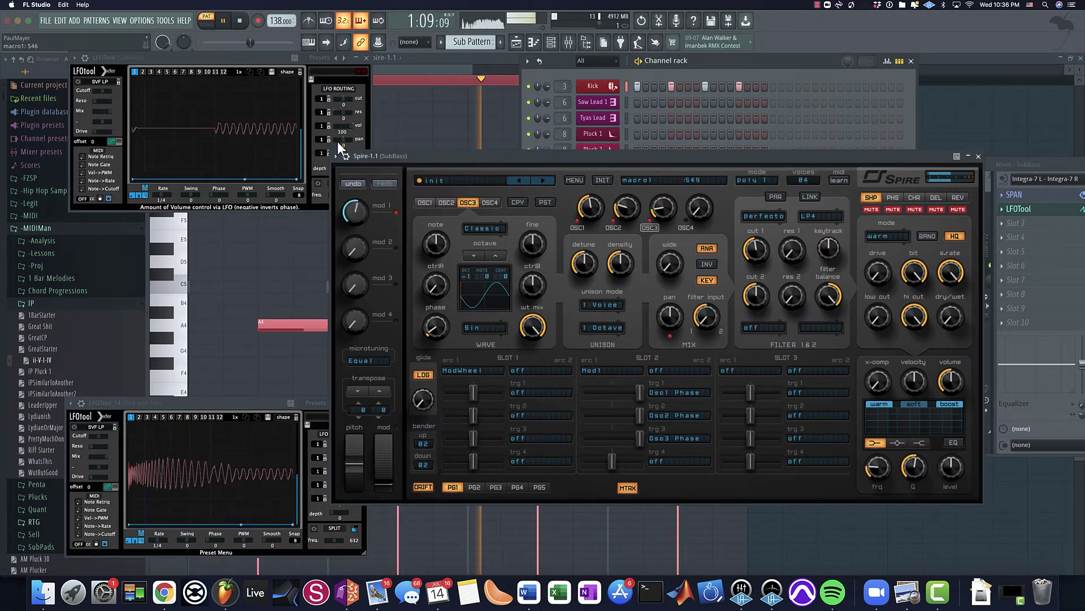
{"action": "key", "text": "space"}
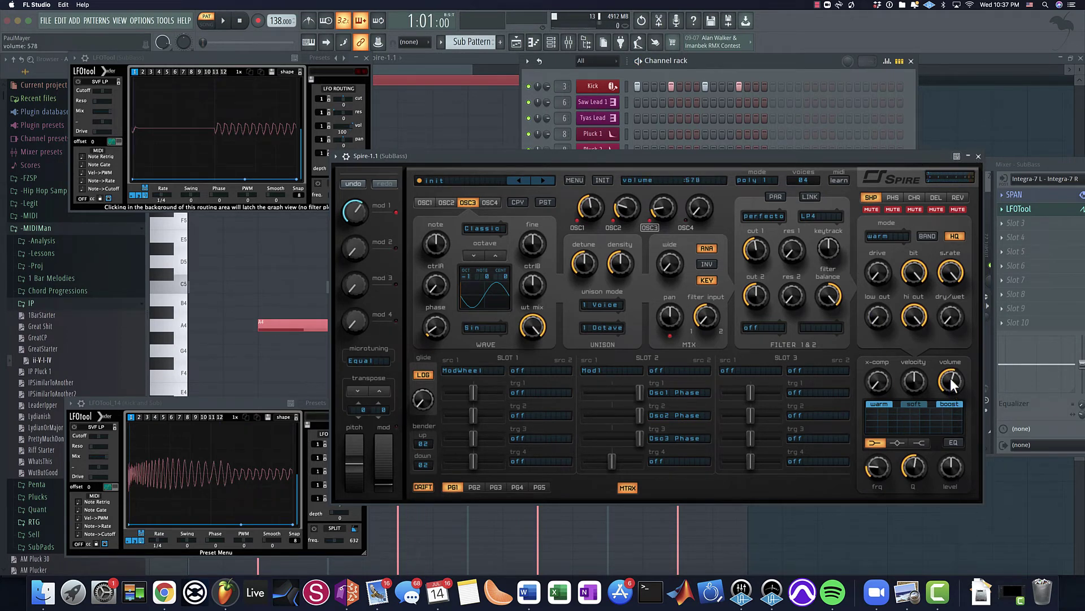
Raise Spire's output volume to 800 and set Mod 1 to 518 while comparing the kick and bass waveforms during playback.
{"action": "key", "text": "space"}
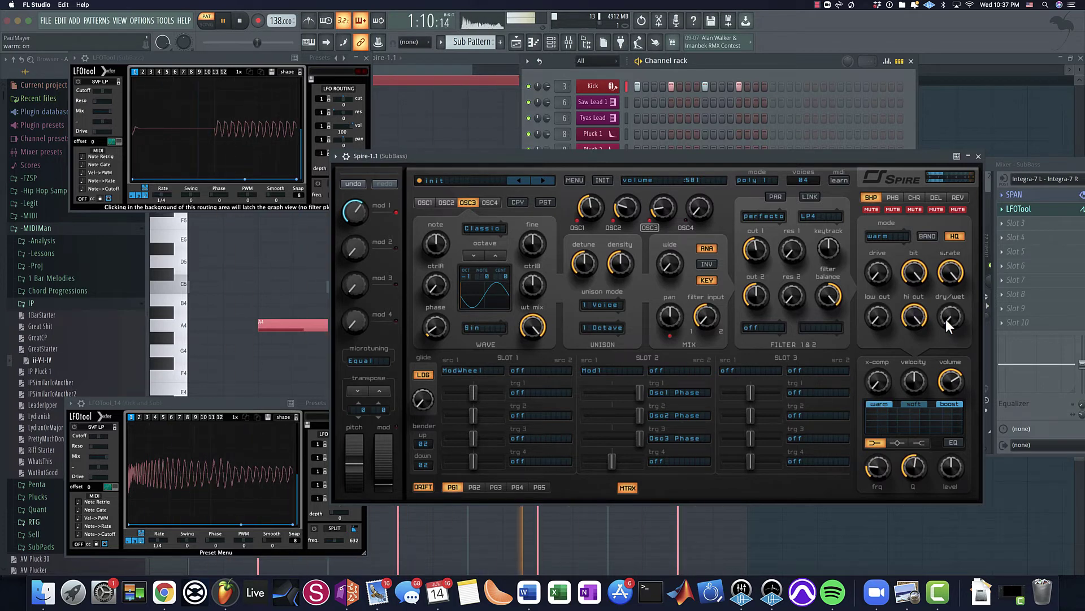
{"action": "left_click_drag", "start_coordinate": [952, 378], "coordinate": [953, 377]}
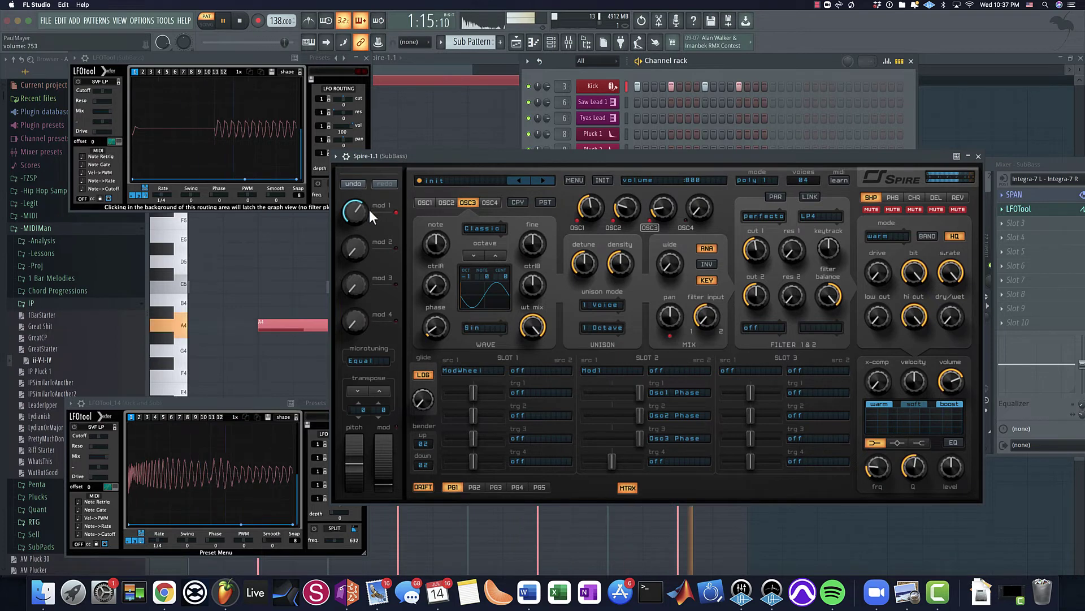
{"action": "mouse_move", "coordinate": [368, 210]}
{"action": "left_mouse_down"}
{"action": "mouse_move", "coordinate": [358, 249]}
{"action": "mouse_move", "coordinate": [353, 206]}
{"action": "left_mouse_up"}
{"action": "key", "text": "space"}
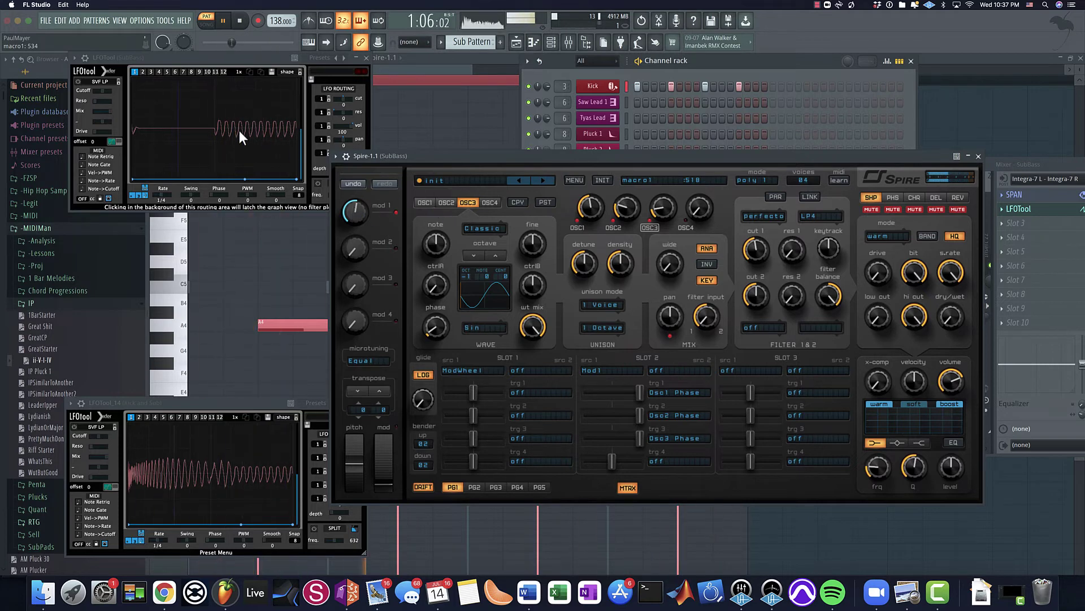
{"action": "key", "text": "space"}
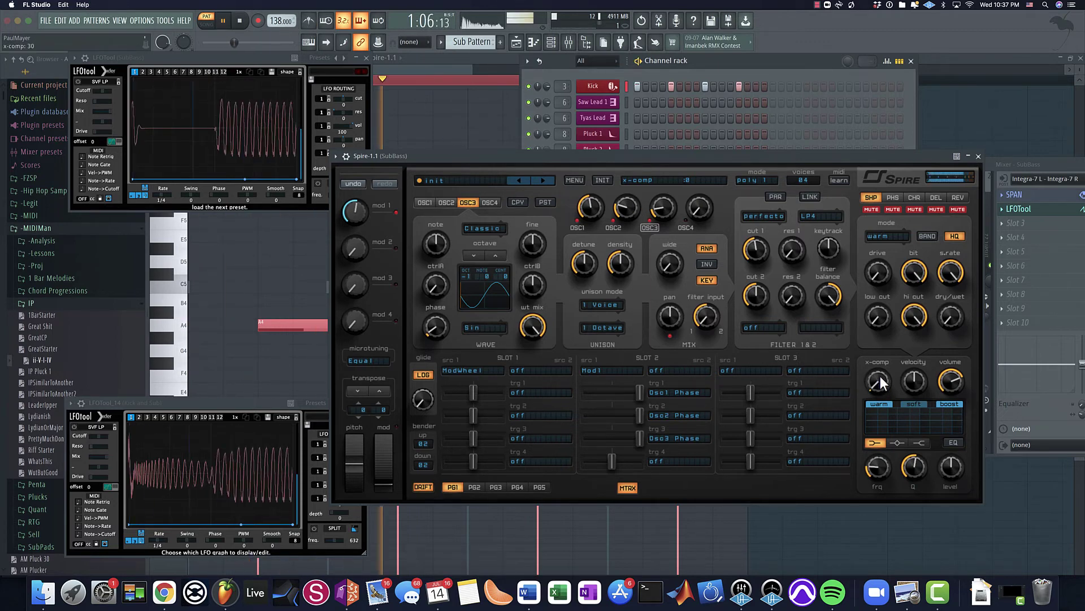
Rebalance Spire's output with a lower volume and a little x-comp, and turn Mod 1 down to realign the bass with the kick.
{"action": "left_click_drag", "start_coordinate": [948, 384], "coordinate": [907, 409]}
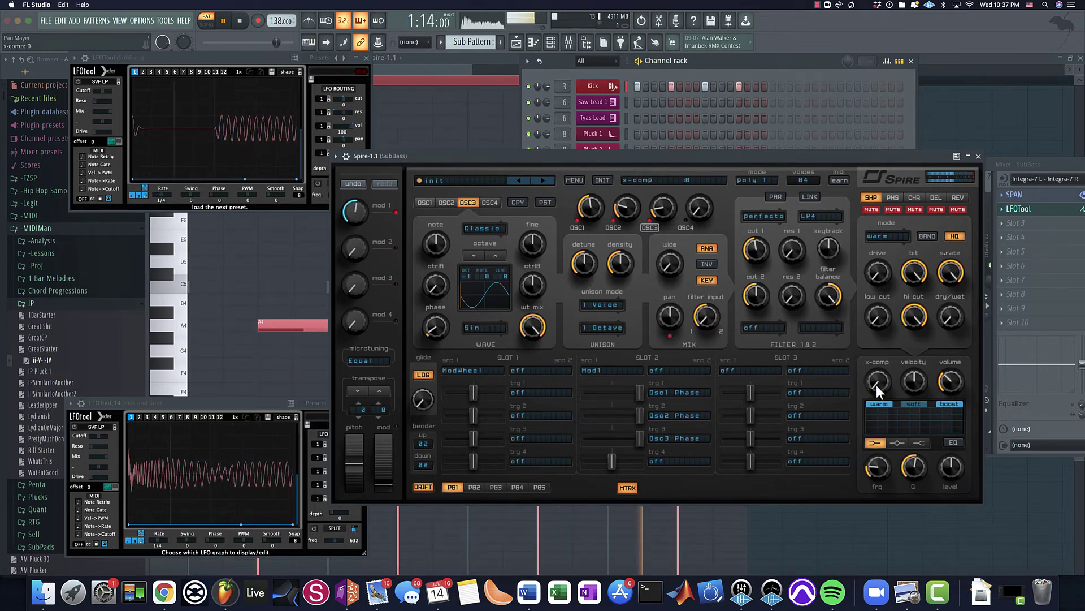
{"action": "left_click_drag", "start_coordinate": [876, 402], "coordinate": [877, 381]}
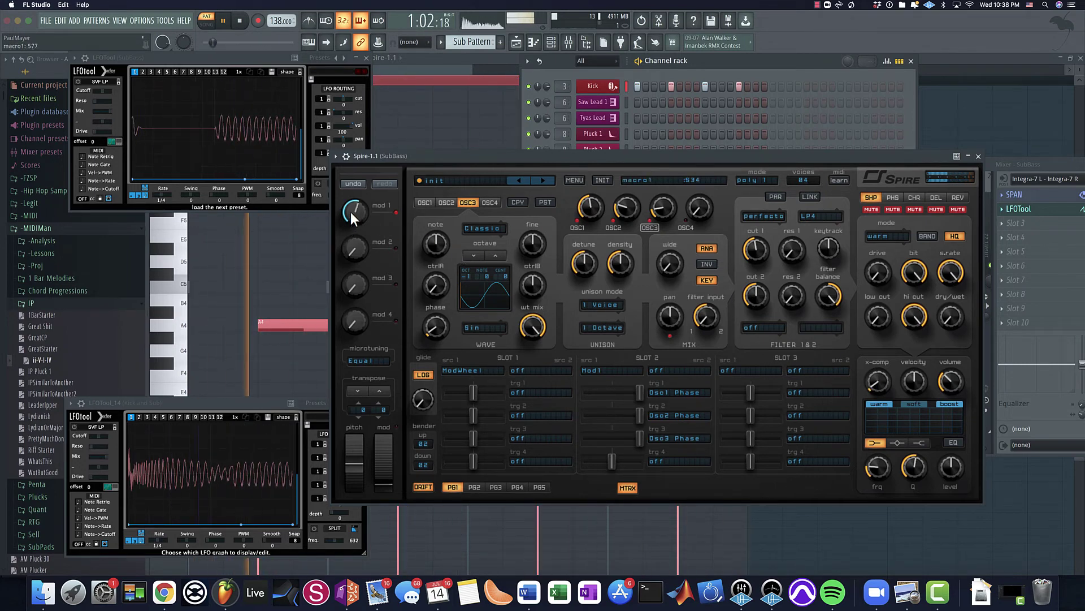
{"action": "mouse_move", "coordinate": [351, 211]}
{"action": "left_mouse_down"}
{"action": "mouse_move", "coordinate": [349, 179]}
{"action": "mouse_move", "coordinate": [346, 225]}
{"action": "left_mouse_up"}
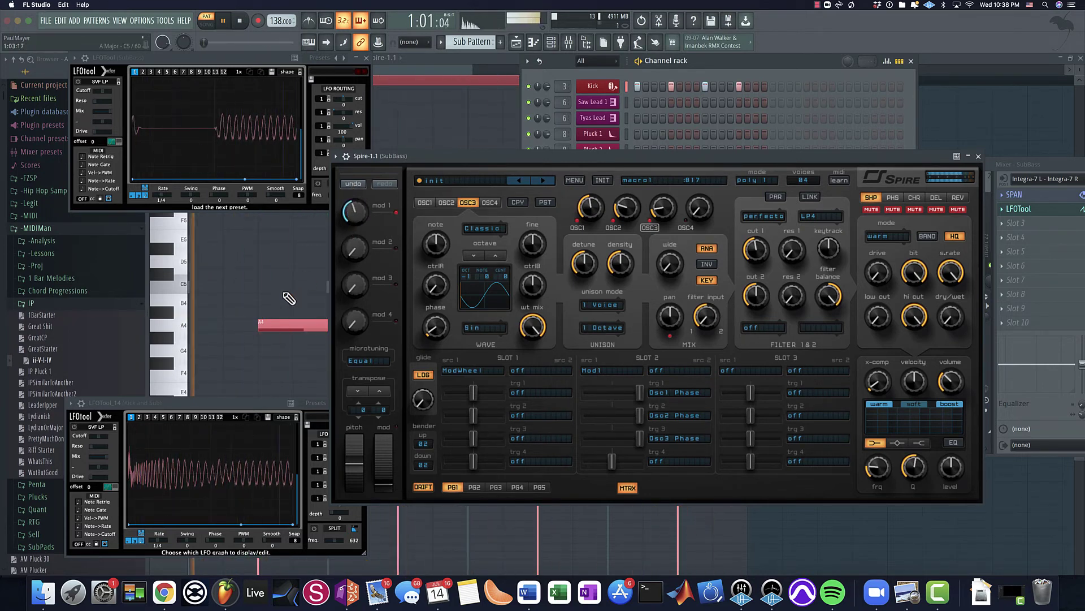
{"action": "key", "text": "space"}
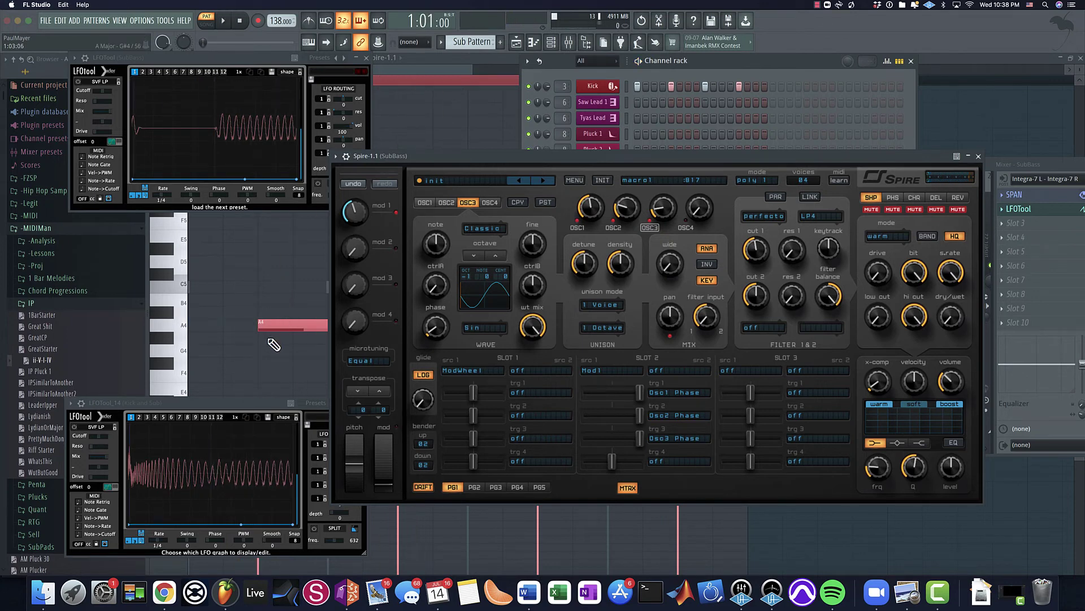
Close Spire and copy all four A4 bass notes into the second bar at F4.
{"action": "key", "text": "super+z"}
{"action": "key", "text": "super+z"}
{"action": "left_click", "coordinate": [571, 125]}
{"action": "right_click", "coordinate": [572, 125]}
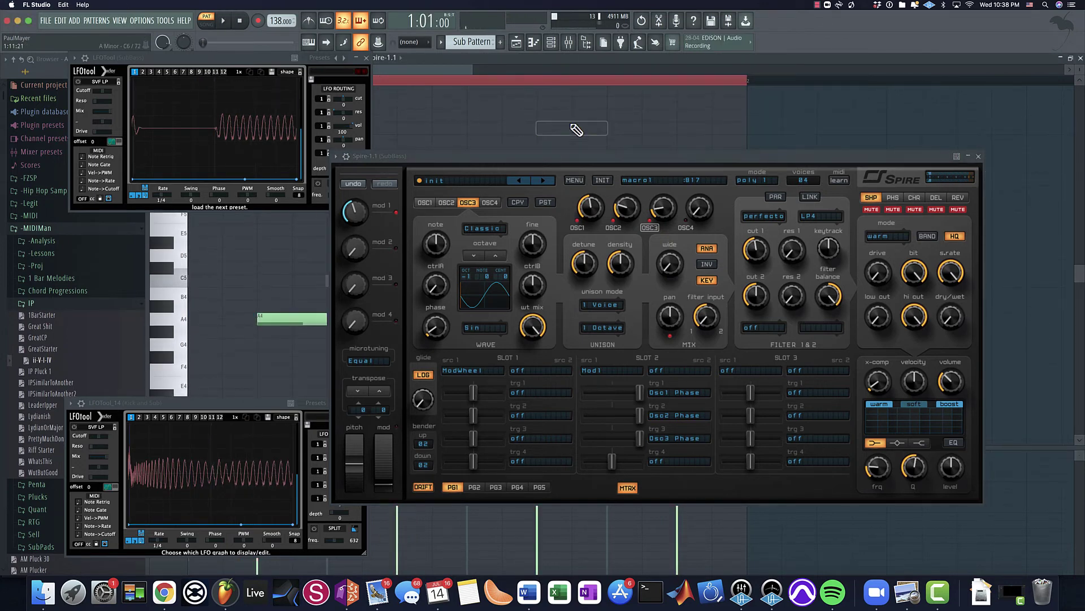
{"action": "left_click", "coordinate": [978, 157]}
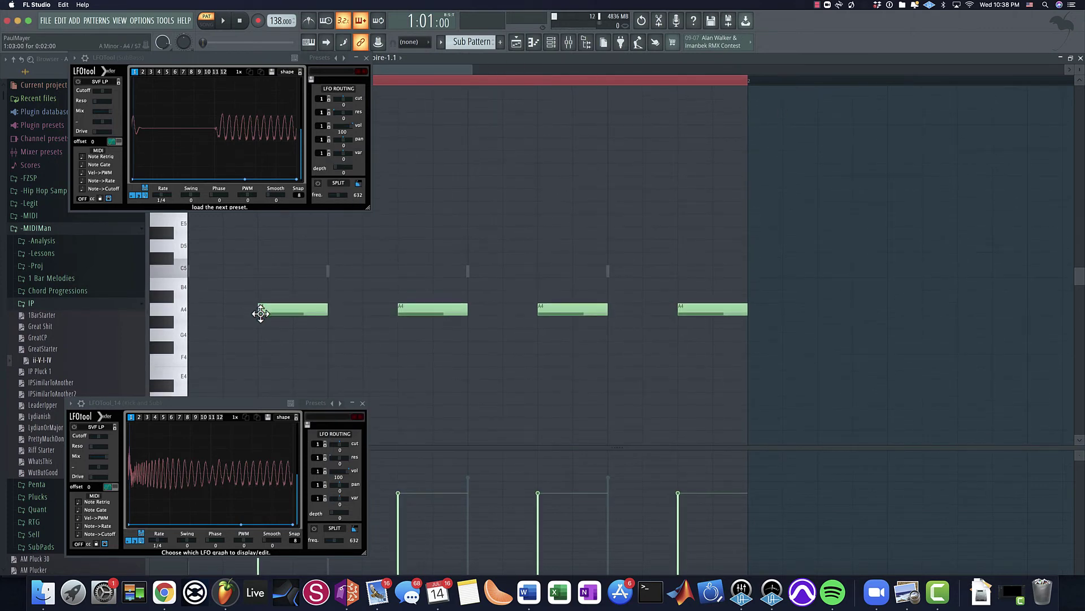
{"action": "key", "text": "super+a"}
{"action": "scroll", "coordinate": [261, 312], "scroll_direction": "down", "scroll_amount": 3}
{"action": "left_click_drag", "start_coordinate": [261, 310], "coordinate": [654, 364], "text": "shift"}
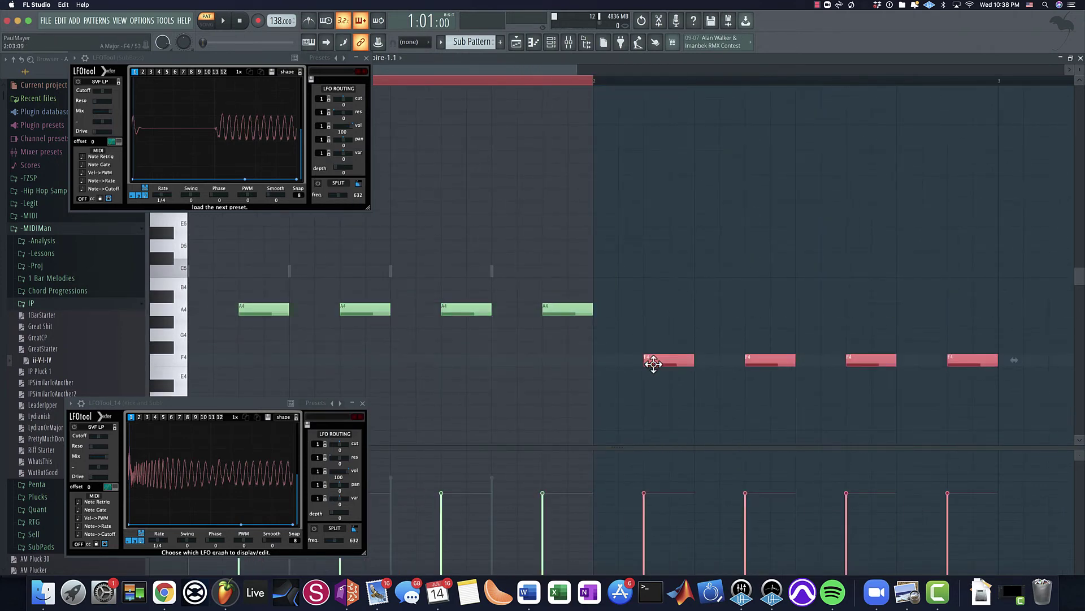
Copy the bass notes to G4 across bars three and four, and fill the Kick channel each 4 steps.
{"action": "scroll", "coordinate": [426, 307], "scroll_direction": "down", "scroll_amount": 3}
{"action": "left_click_drag", "start_coordinate": [466, 331], "coordinate": [980, 318], "text": "shift"}
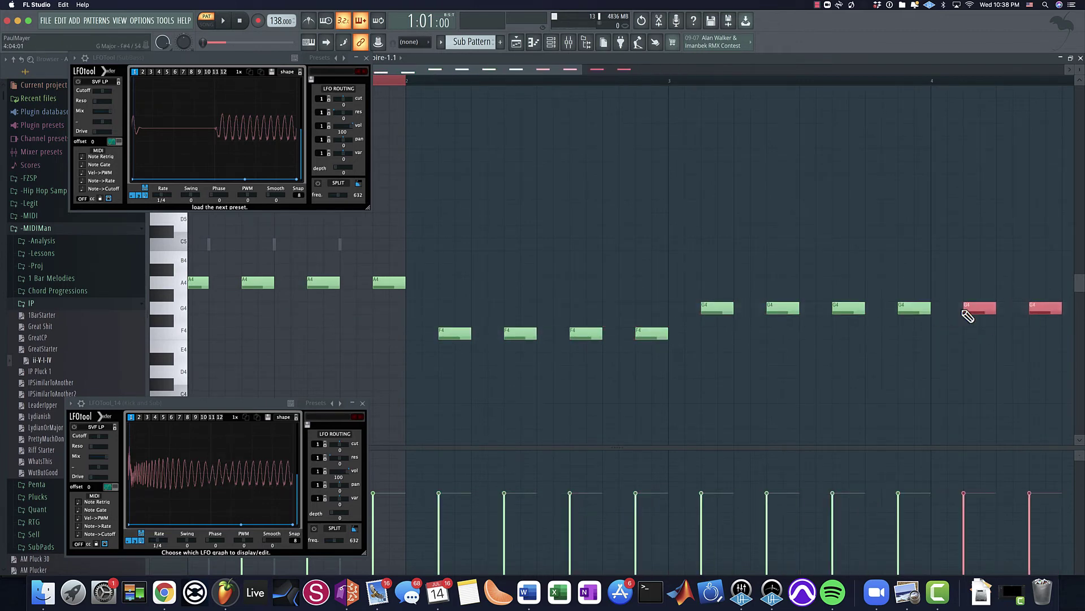
{"action": "left_click", "coordinate": [551, 42]}
{"action": "right_click", "coordinate": [615, 86]}
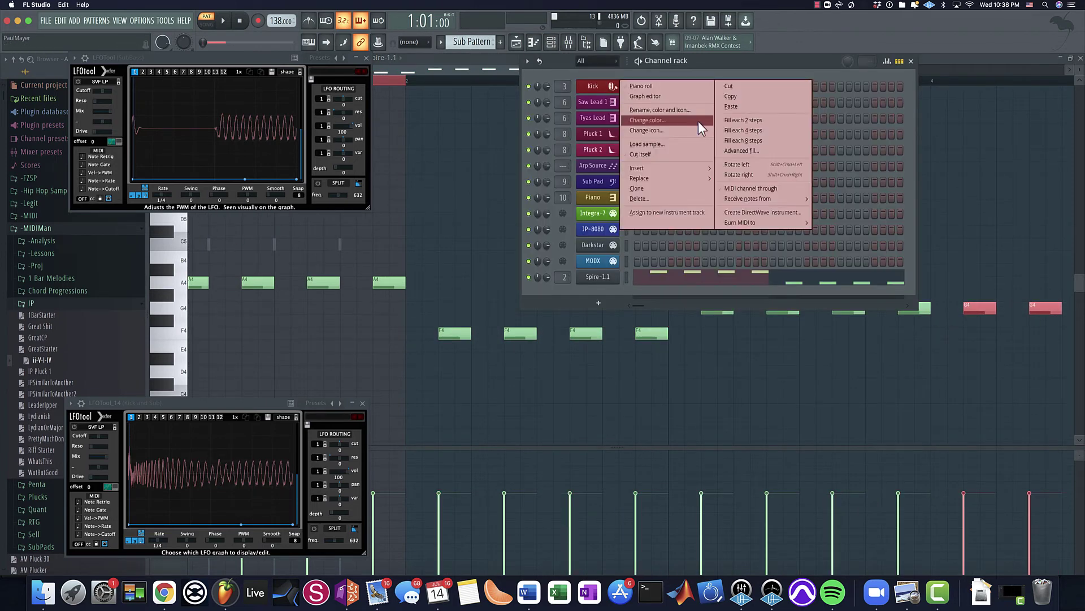
{"action": "left_click", "coordinate": [776, 136]}
{"action": "key", "text": "F6"}
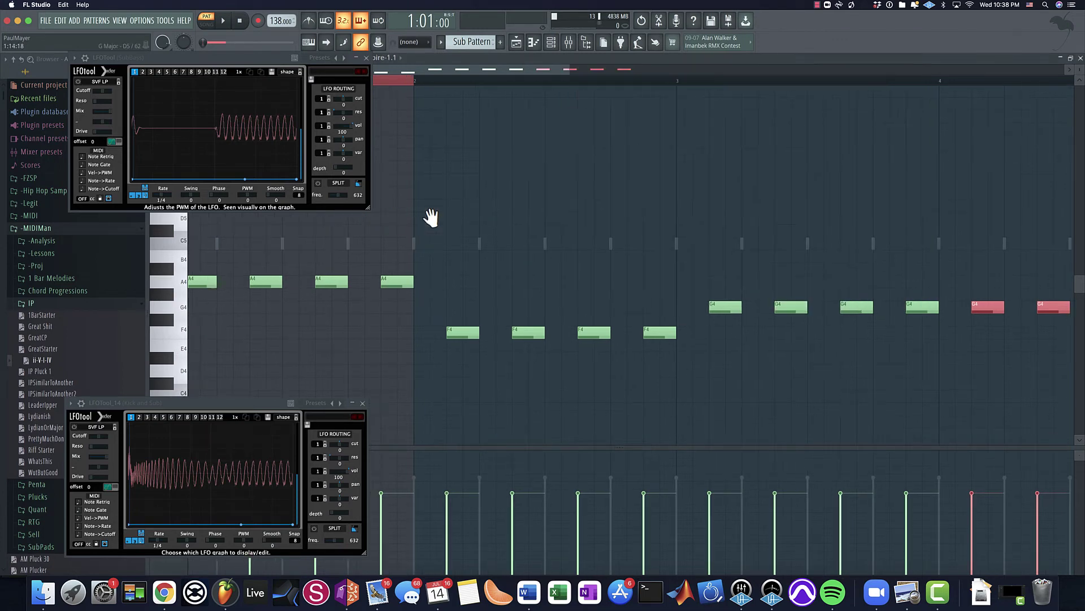
Play the four-bar bassline with the kick, checking the LFOTool waveforms, the mixer levels and the channel rack.
{"action": "key", "text": "space"}
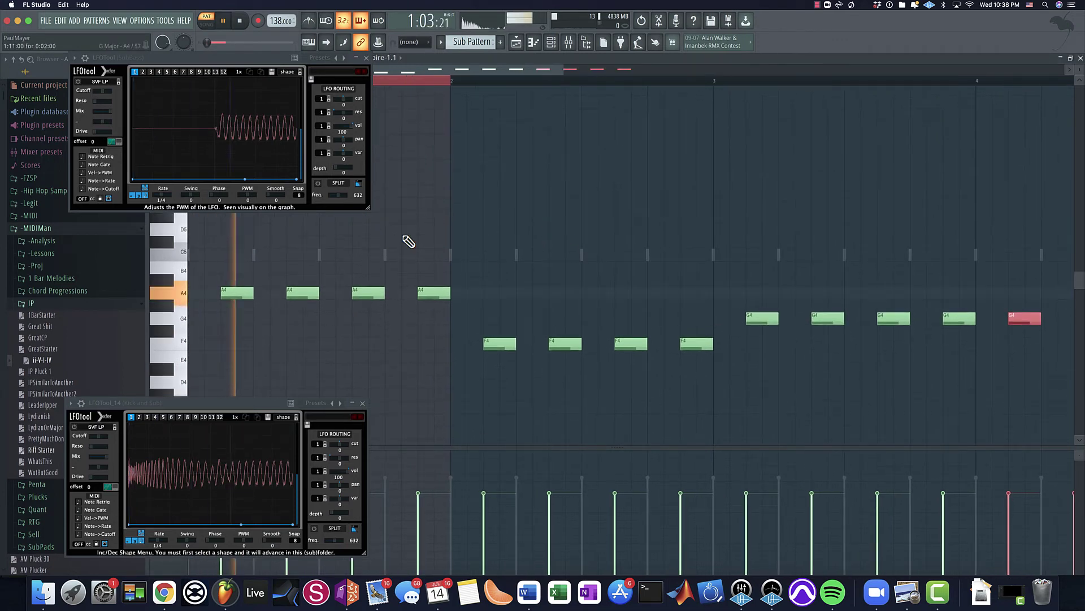
{"action": "left_click", "coordinate": [436, 79]}
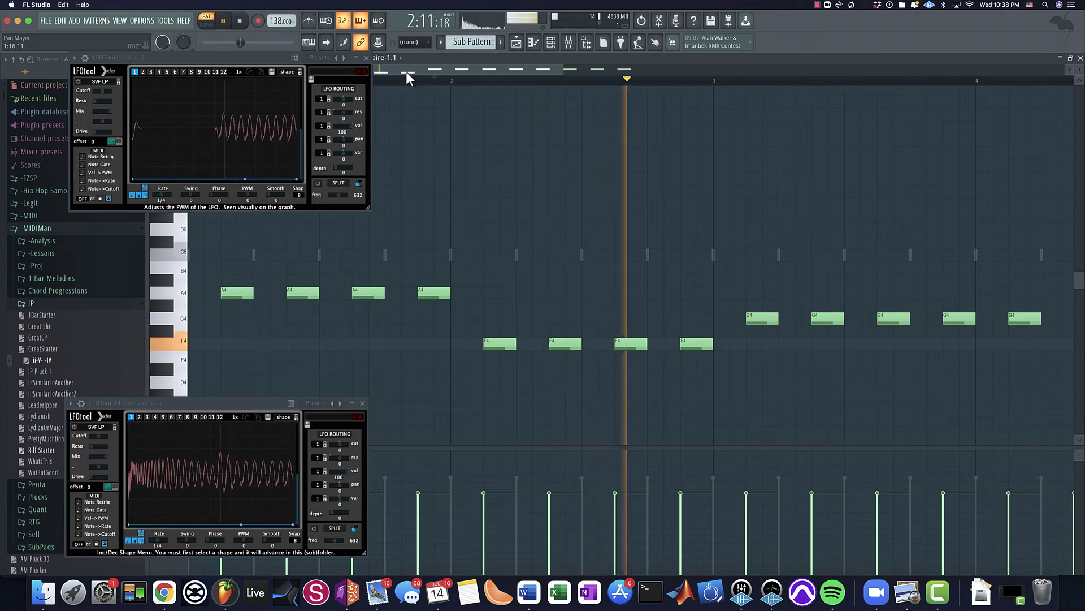
{"action": "scroll", "coordinate": [334, 311], "scroll_direction": "down", "scroll_amount": 5}
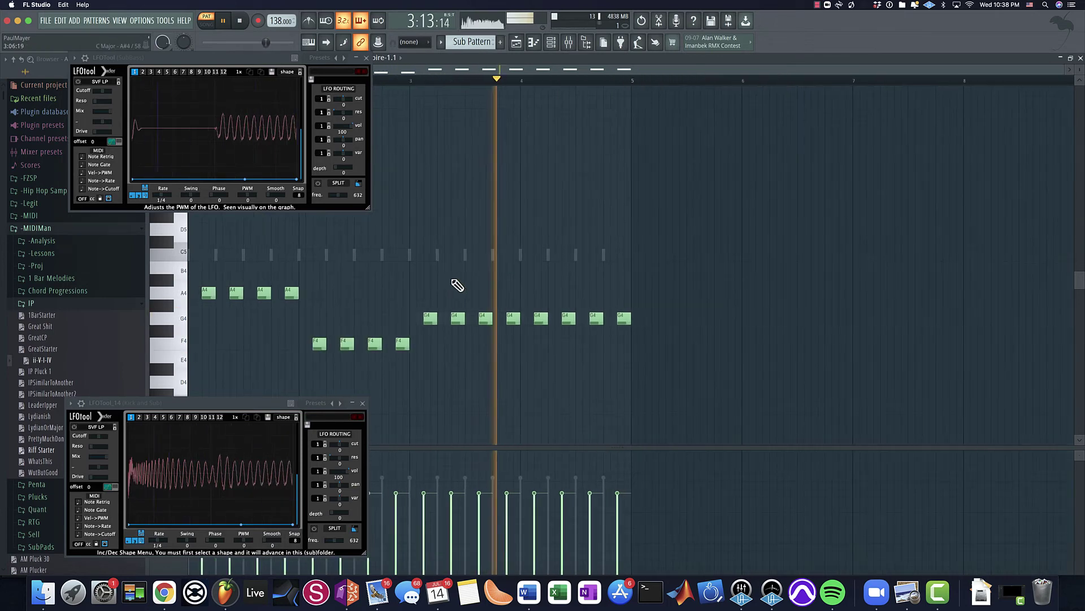
{"action": "left_click", "coordinate": [569, 41]}
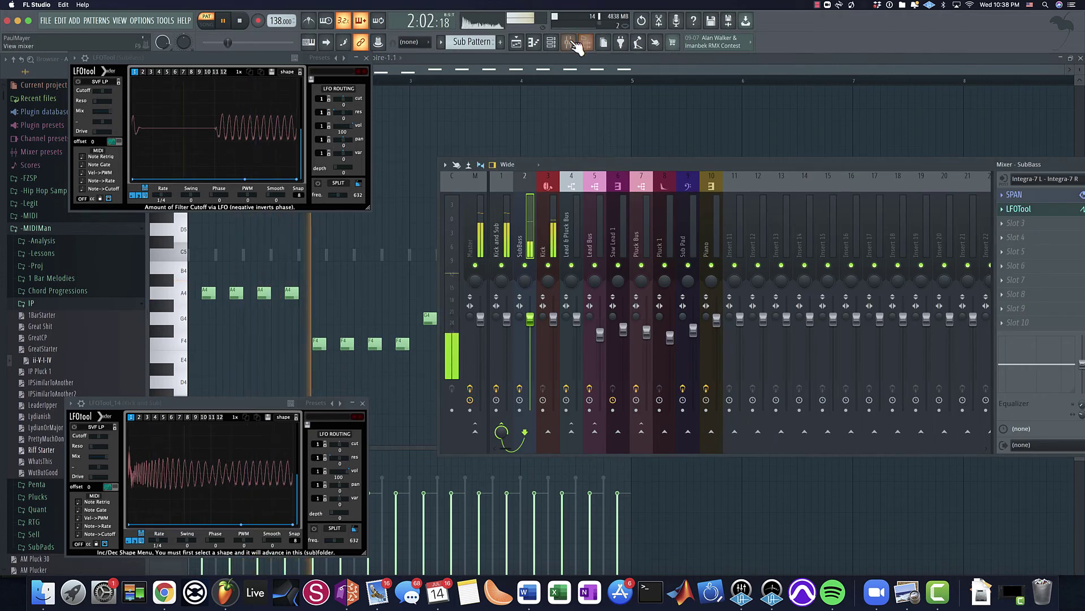
{"action": "left_click", "coordinate": [552, 42]}
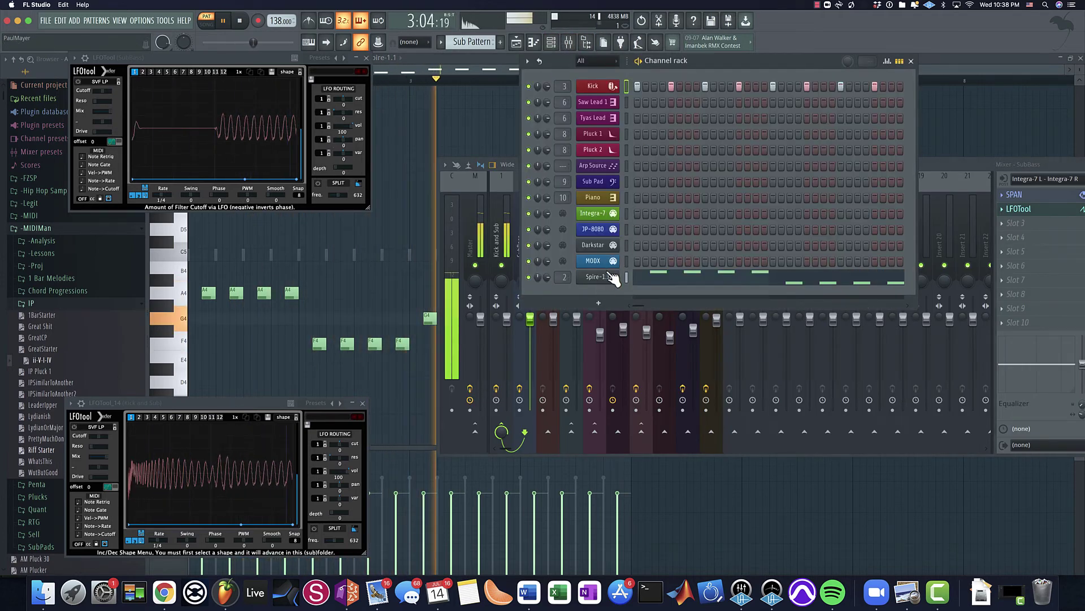
{"action": "key", "text": "space"}
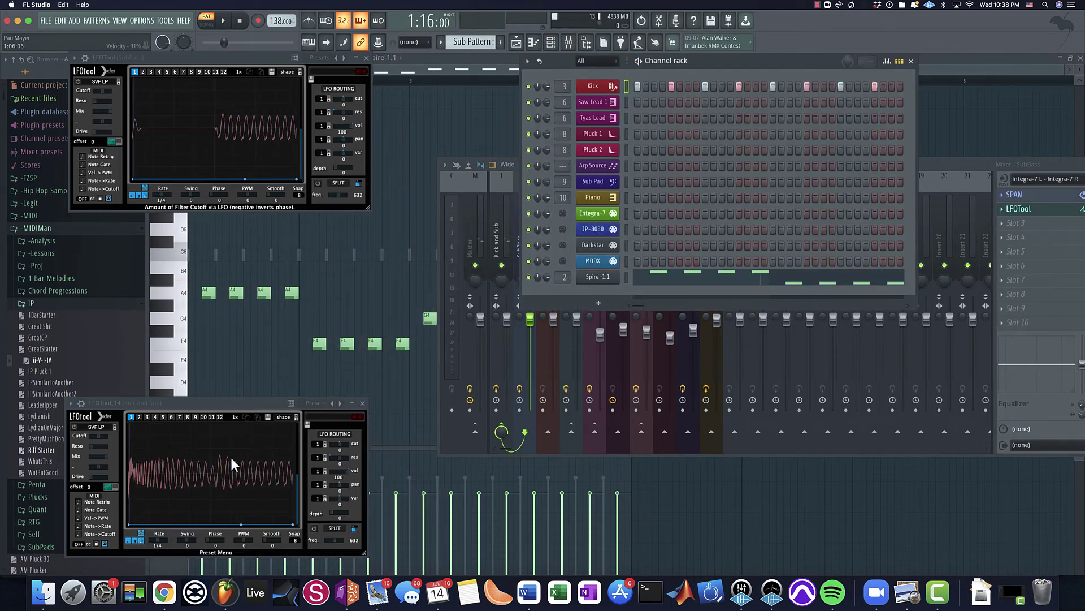
Add LFOTool in slot 4 of the SubBass mixer track and reshape its volume curve to rise steeply from zero to full.
{"action": "left_click", "coordinate": [506, 242]}
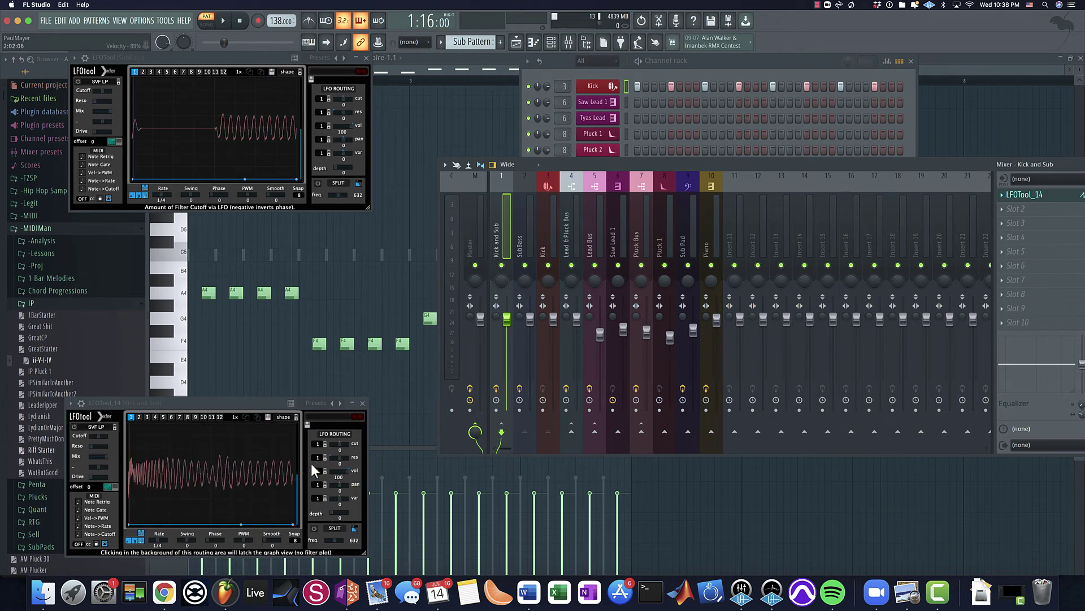
{"action": "left_click", "coordinate": [533, 240]}
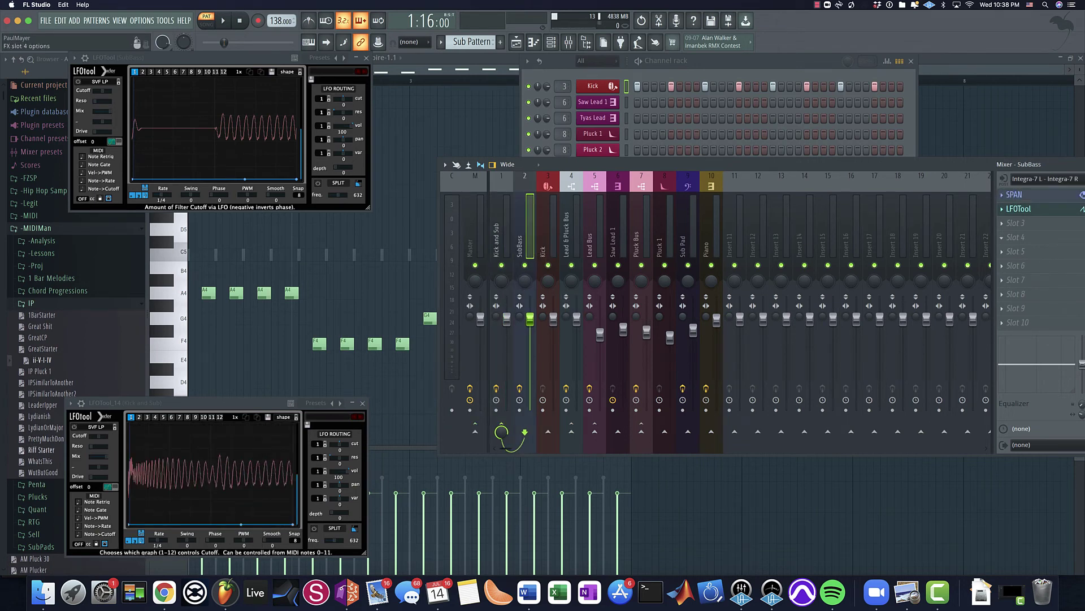
{"action": "left_click", "coordinate": [1002, 238]}
{"action": "left_click", "coordinate": [694, 118]}
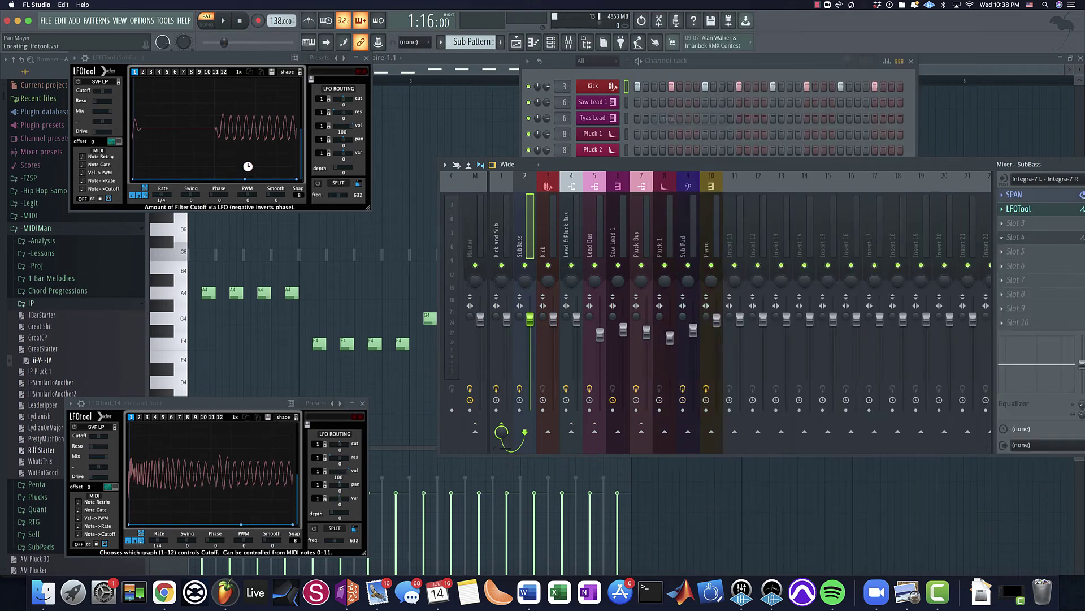
{"action": "left_click_drag", "start_coordinate": [231, 125], "coordinate": [435, 151]}
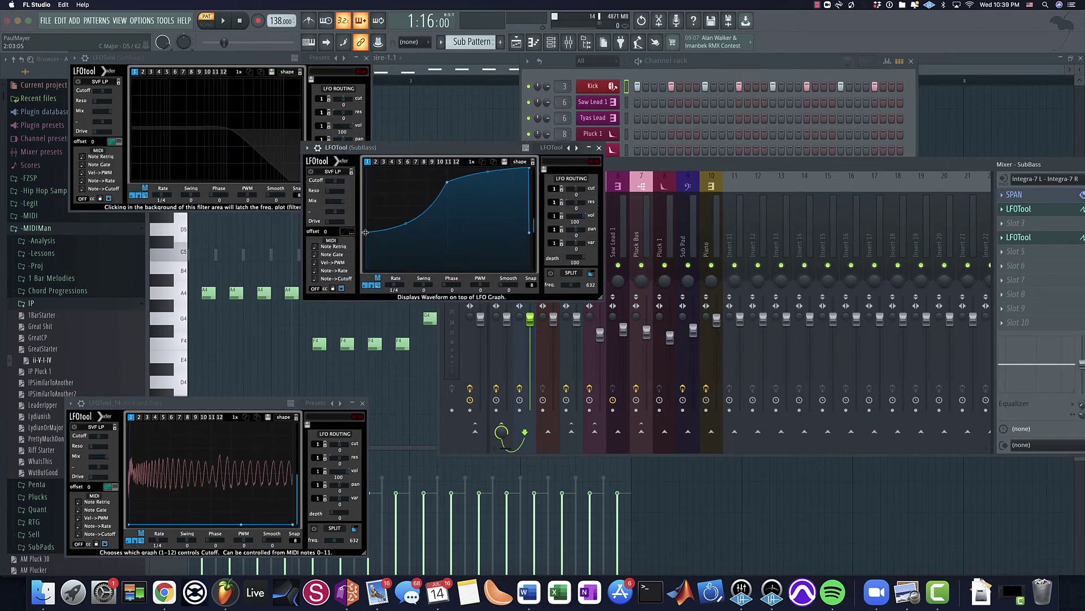
{"action": "left_click_drag", "start_coordinate": [364, 232], "coordinate": [398, 256]}
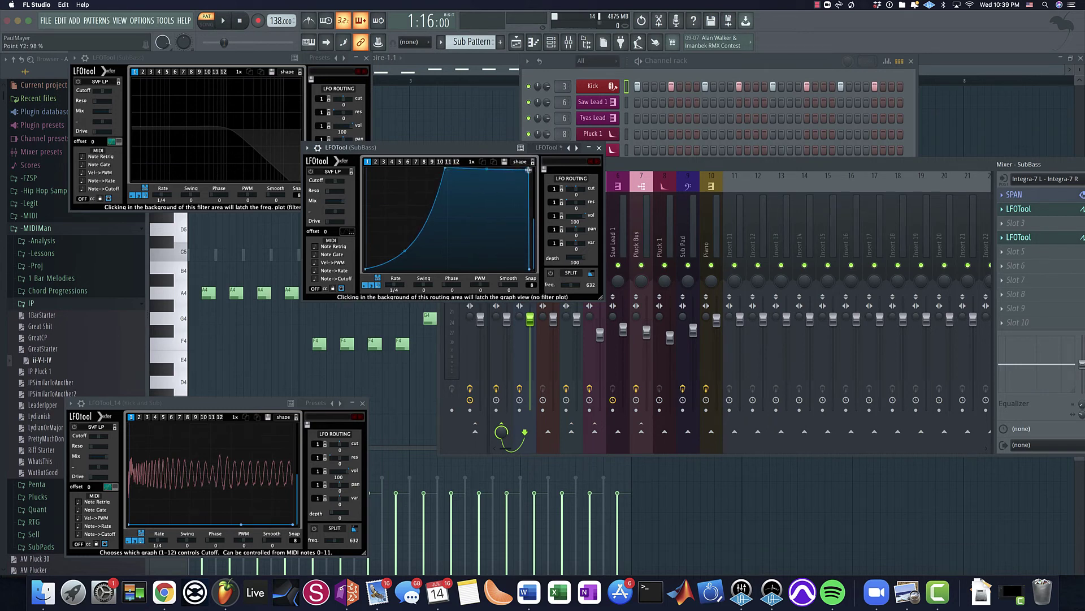
Play the pattern and turn on the waveform display in the new LFOTool to compare the bass with the volume curve.
{"action": "left_click", "coordinate": [180, 130]}
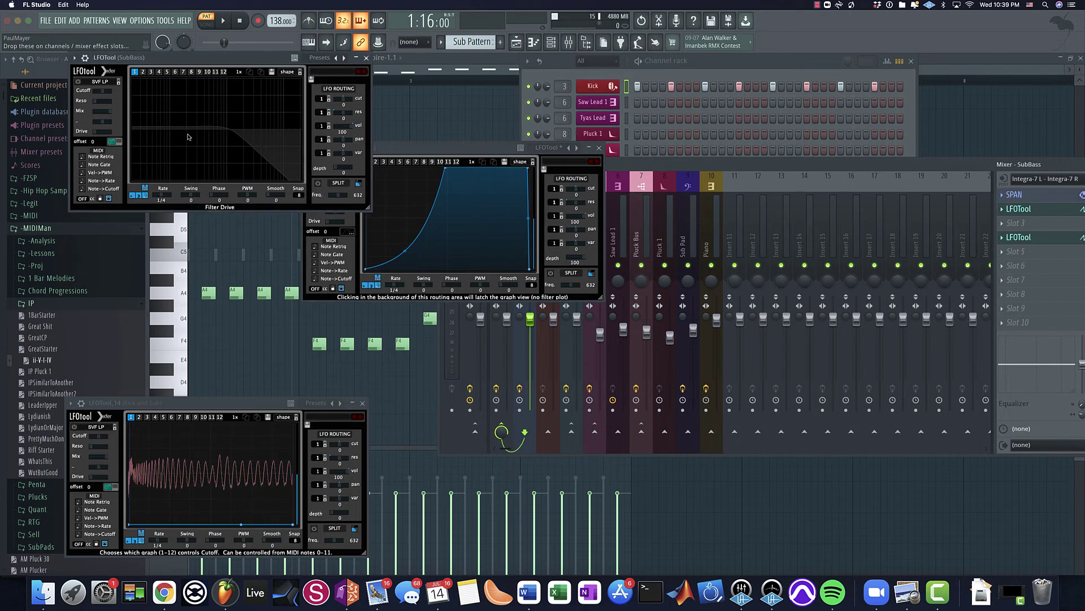
{"action": "key", "text": "space"}
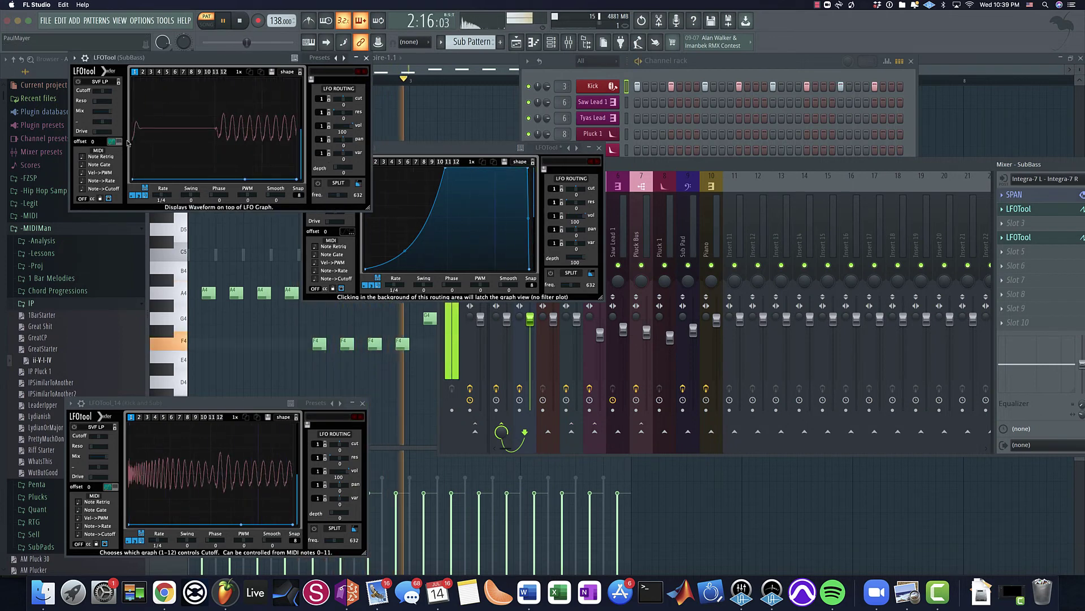
{"action": "left_click", "coordinate": [347, 231]}
{"action": "left_click", "coordinate": [348, 233]}
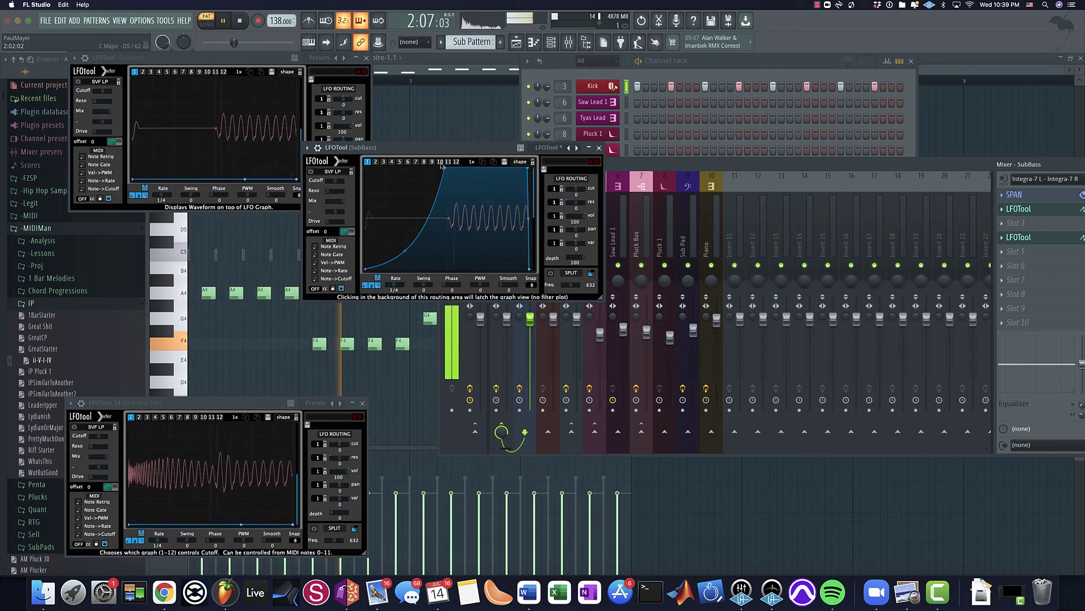
{"action": "left_click", "coordinate": [432, 224]}
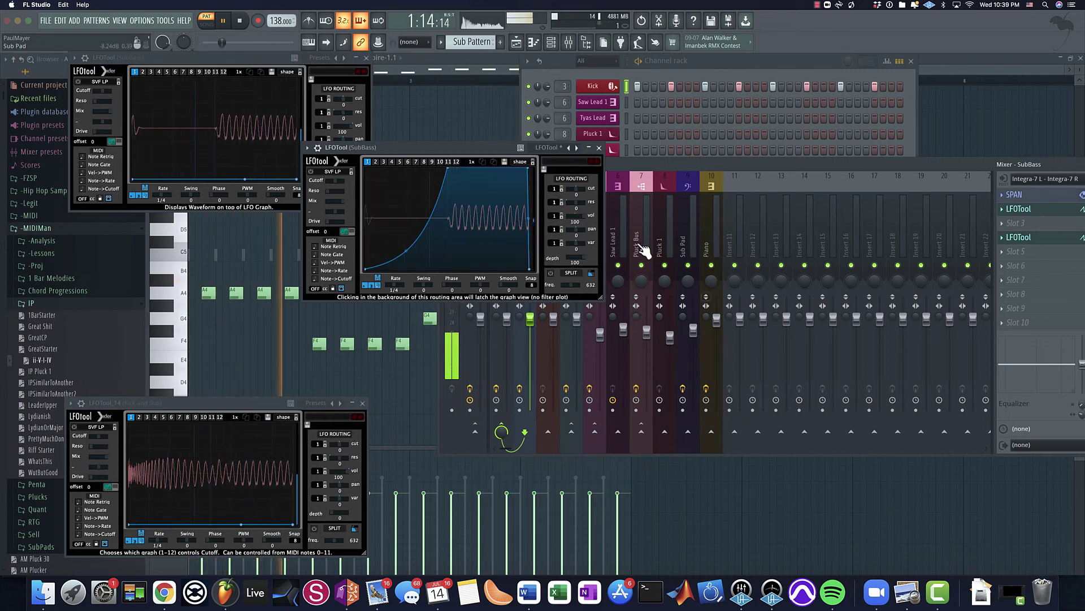
Lower the SubBass mixer fader slightly, then close the new LFOTool window and move the mixer clear of the channel rack.
{"action": "left_click_drag", "start_coordinate": [528, 320], "coordinate": [528, 327]}
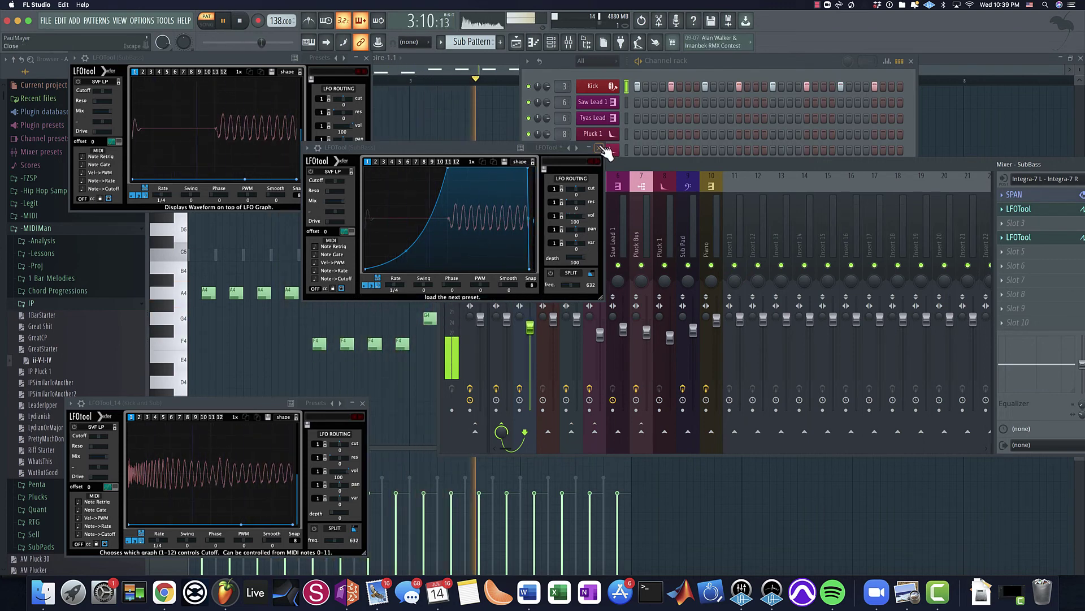
{"action": "left_click", "coordinate": [599, 147]}
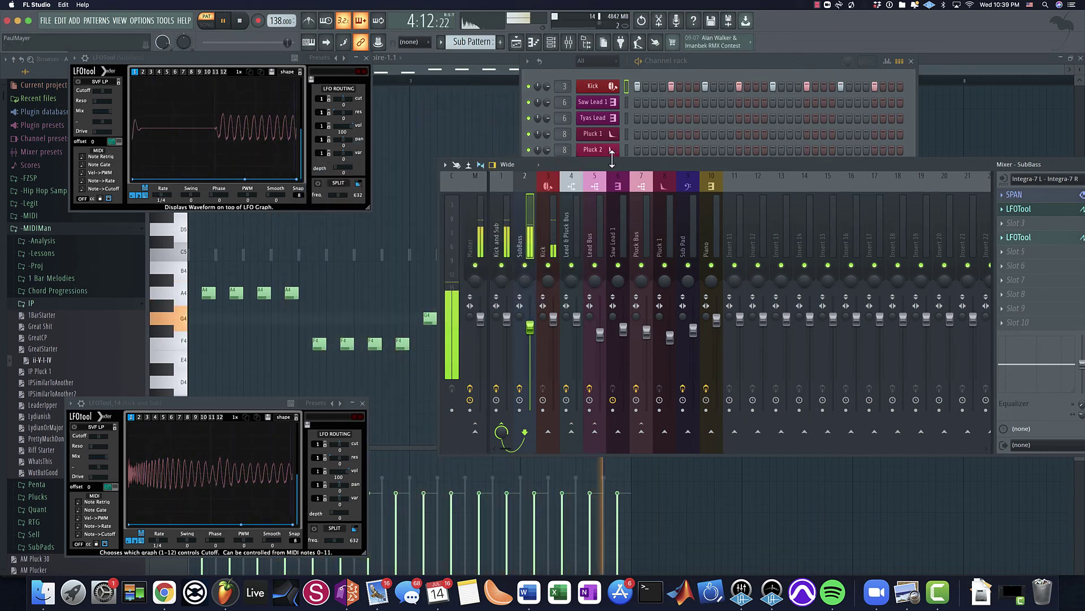
{"action": "left_click_drag", "start_coordinate": [619, 165], "coordinate": [646, 322]}
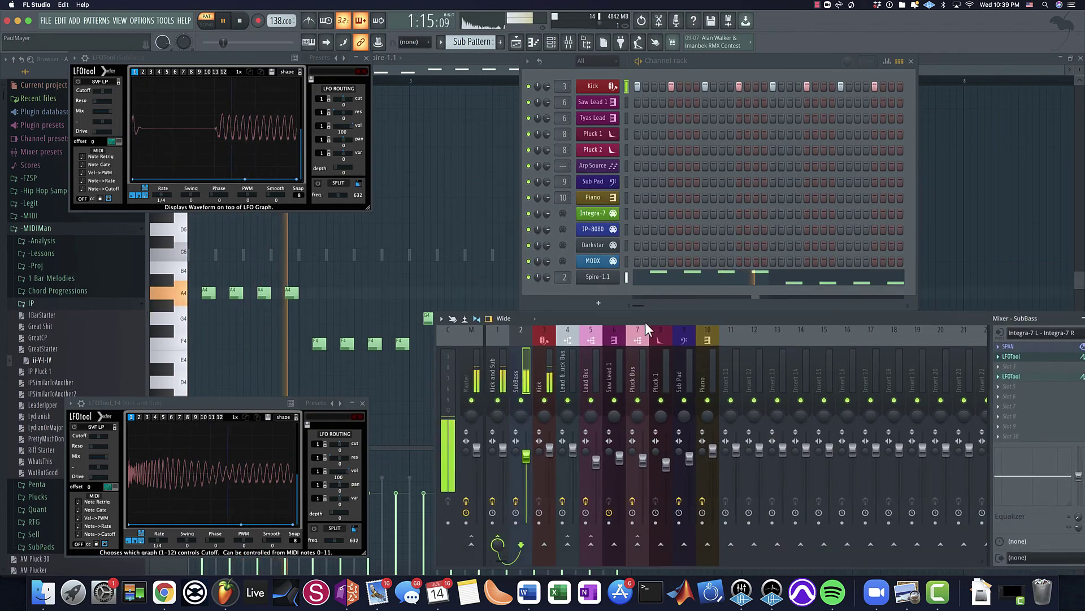
Stop playback and start creating a new Spire-1.1 preset in the user library folder ---MYR Pure Custom.
{"action": "left_click", "coordinate": [596, 276]}
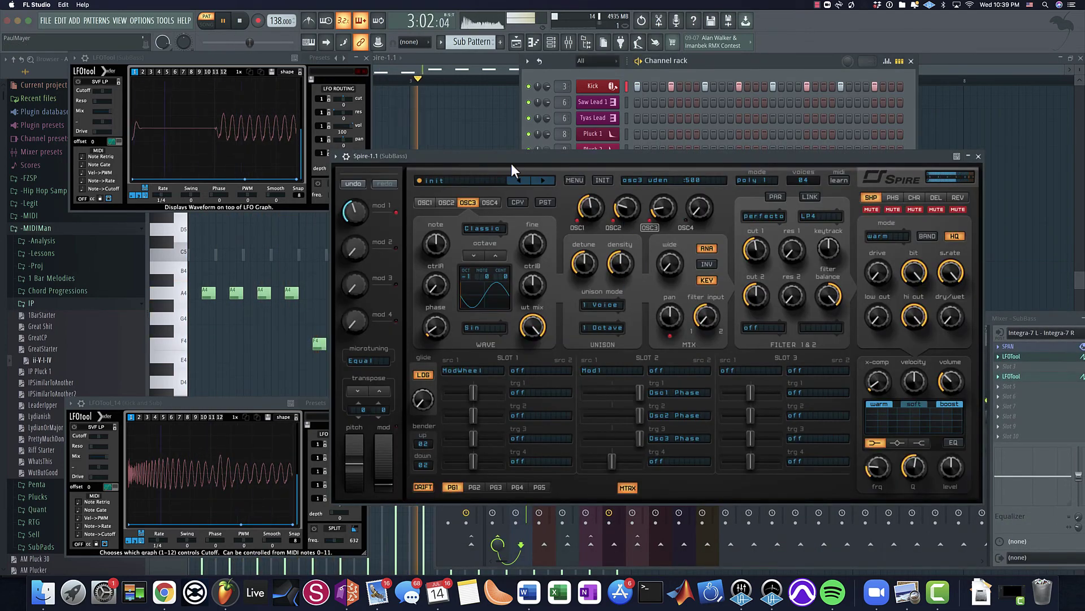
{"action": "key", "text": "space"}
{"action": "left_click", "coordinate": [456, 175]}
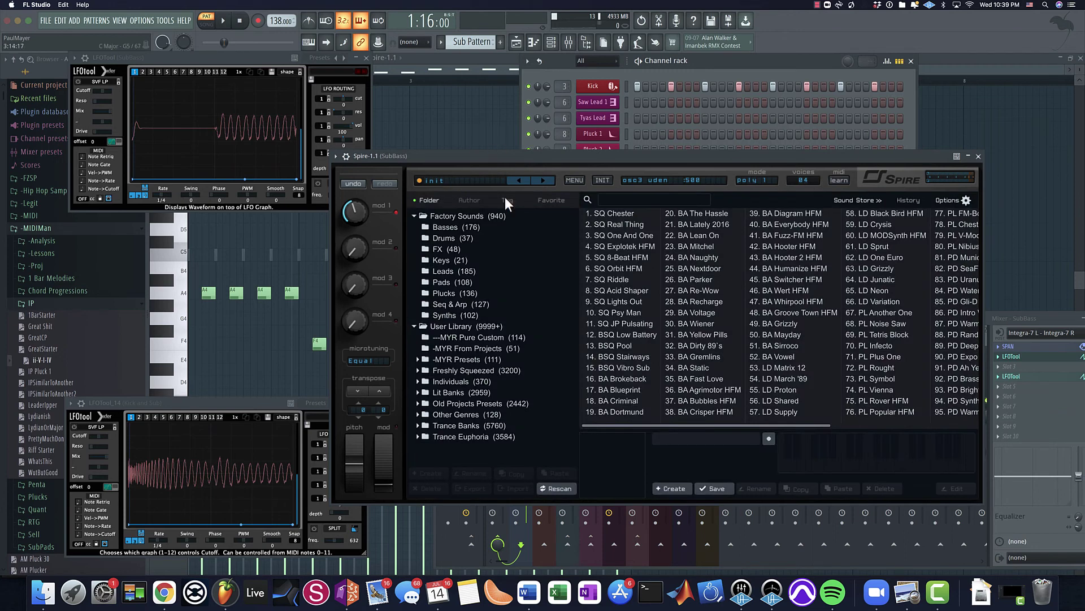
{"action": "left_click", "coordinate": [493, 337]}
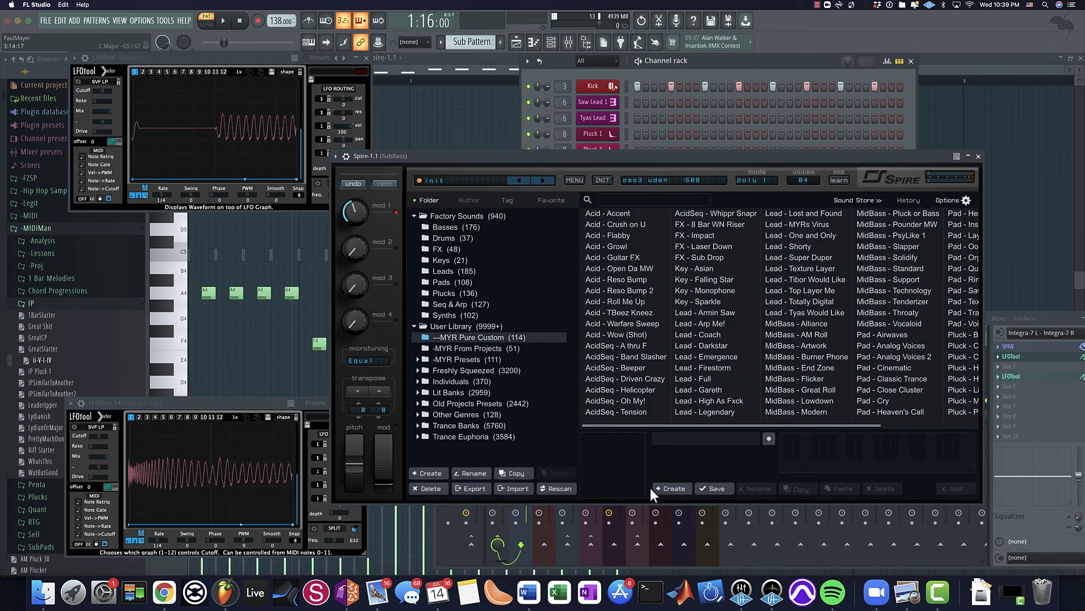
{"action": "left_click", "coordinate": [670, 488]}
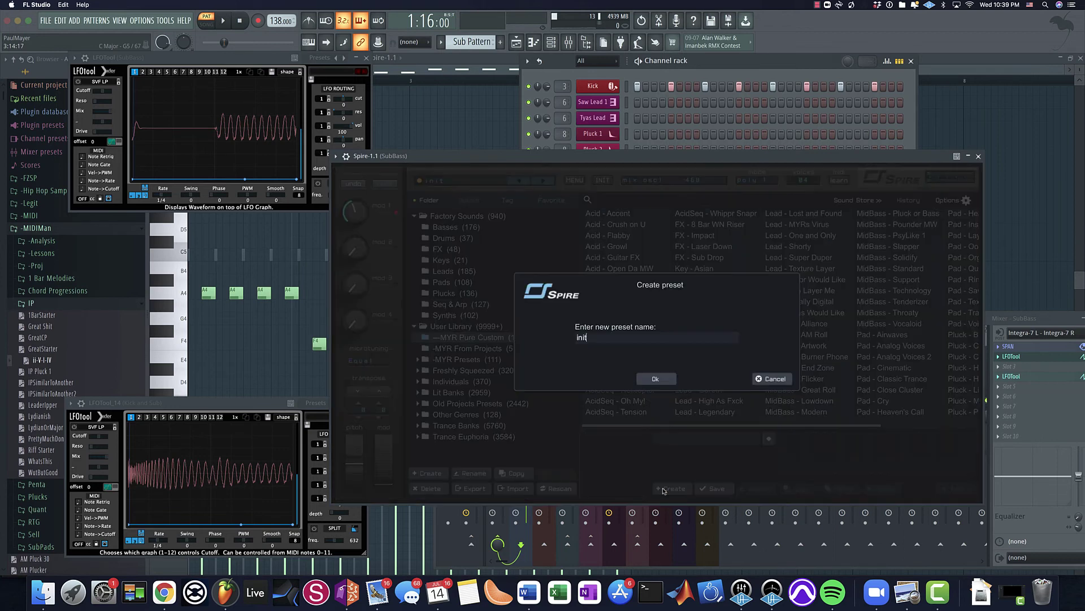
Name the new Spire preset "Sub - Warm" and save it.
{"action": "key", "text": "BackSpace"}
{"action": "key", "text": "BackSpace"}
{"action": "key", "text": "BackSpace"}
{"action": "type", "text": "su"}
{"action": "key", "text": "BackSpace"}
{"action": "key", "text": "BackSpace"}
{"action": "type", "text": "Sub - Lowdown"}
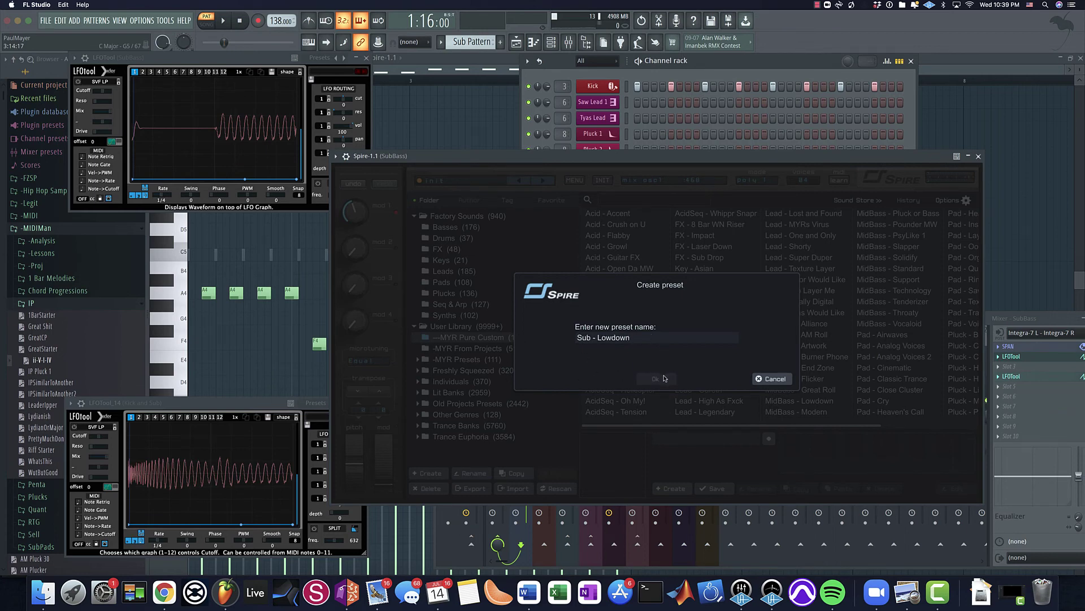
{"action": "left_click_drag", "start_coordinate": [598, 336], "coordinate": [630, 339]}
{"action": "type", "text": "Warm"}
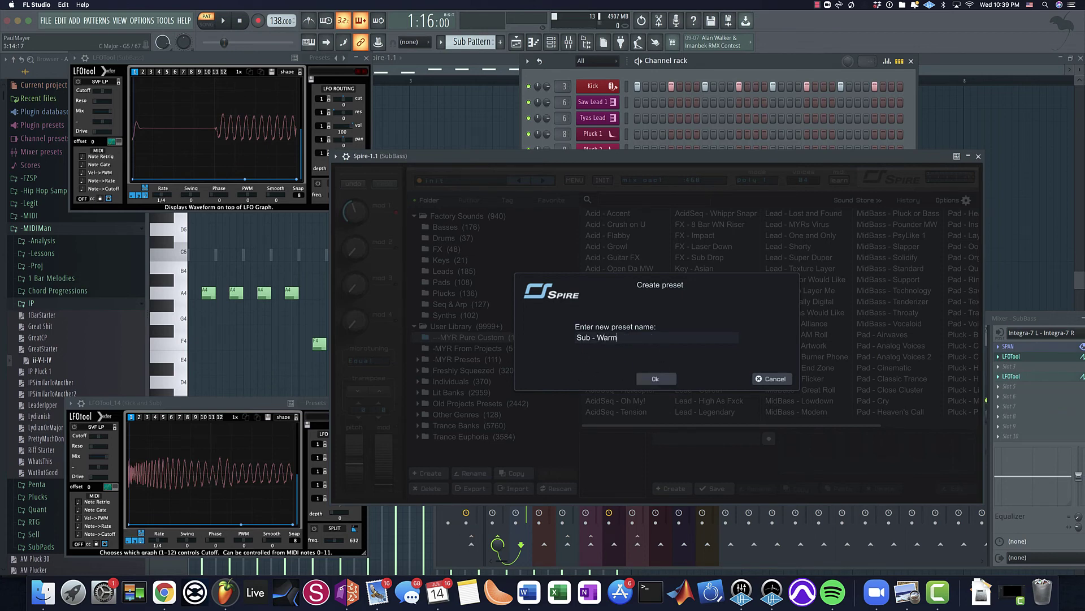
{"action": "left_click", "coordinate": [674, 379]}
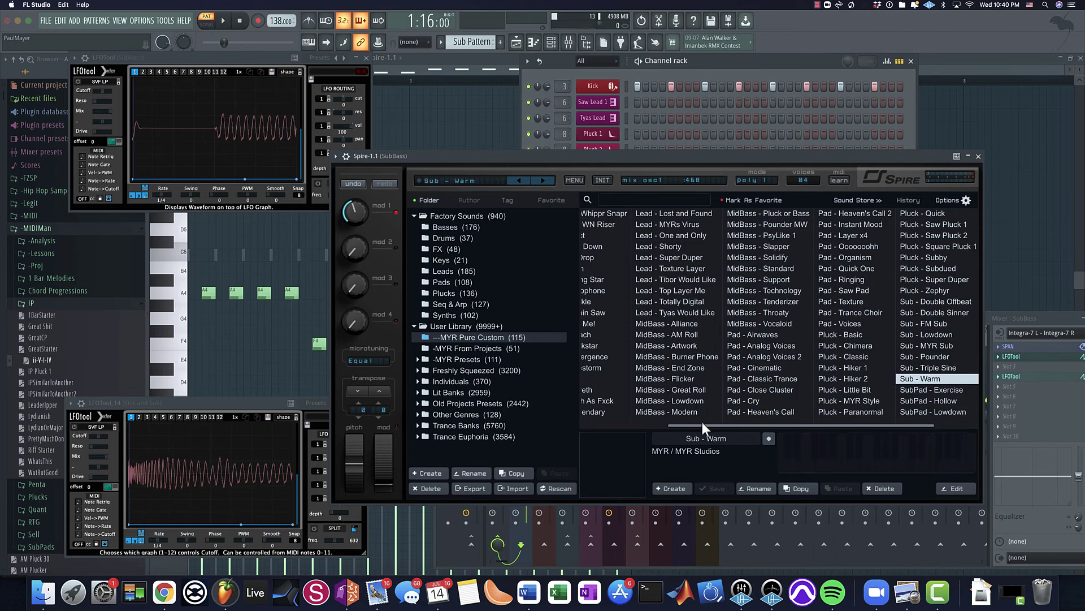
Close Spire's preset browser and rearrange the Spire and LFOTool_14 windows so both waveforms and the synth controls are visible.
{"action": "left_click_drag", "start_coordinate": [702, 422], "coordinate": [515, 405]}
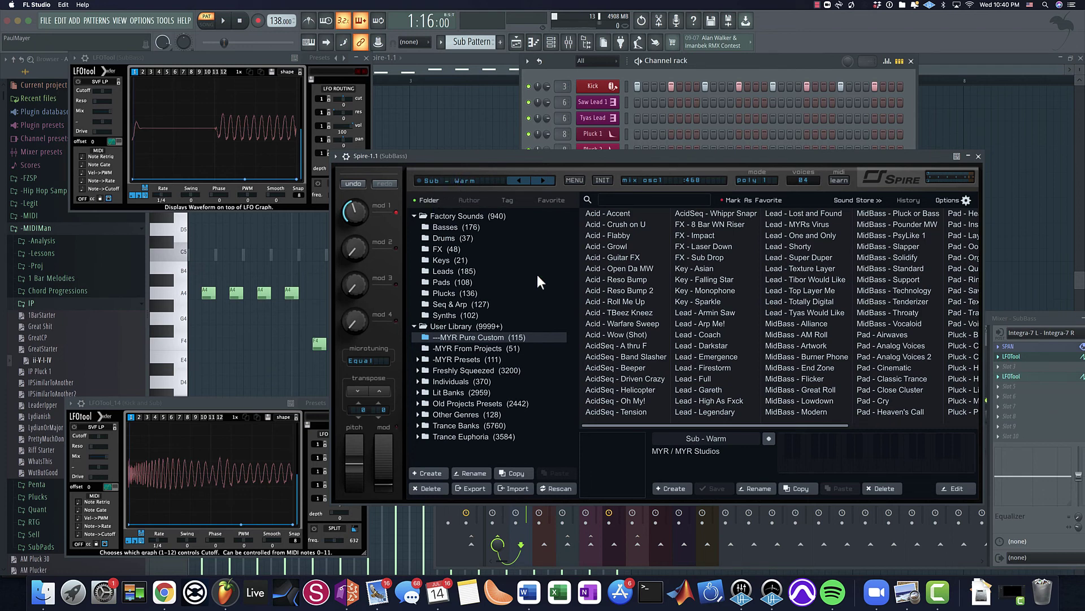
{"action": "left_click_drag", "start_coordinate": [252, 403], "coordinate": [234, 235]}
{"action": "left_click", "coordinate": [481, 181]}
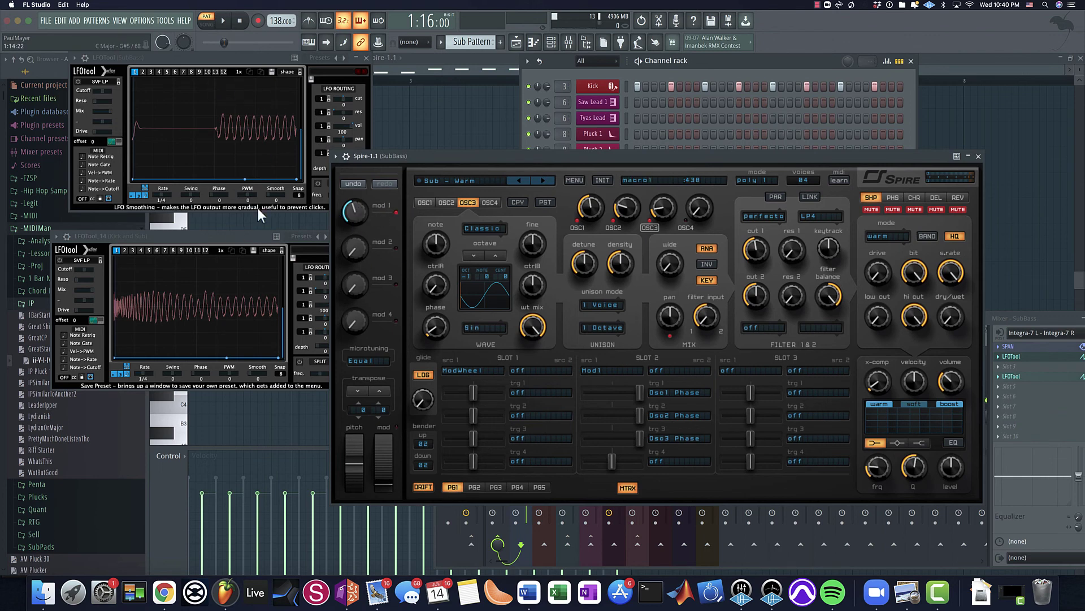
{"action": "left_click", "coordinate": [505, 139]}
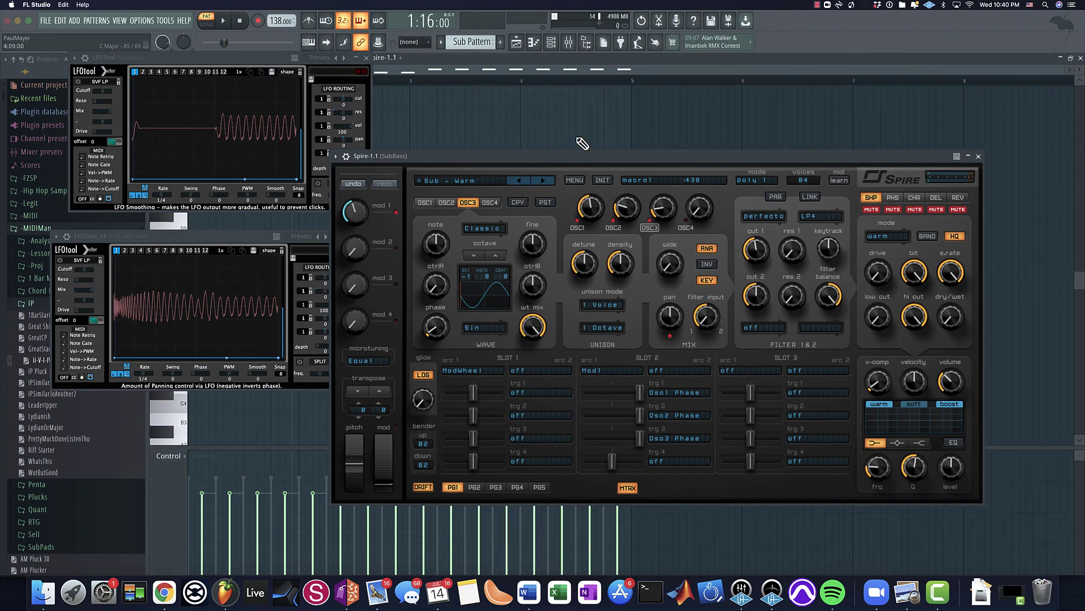
{"action": "left_click_drag", "start_coordinate": [616, 153], "coordinate": [786, 191]}
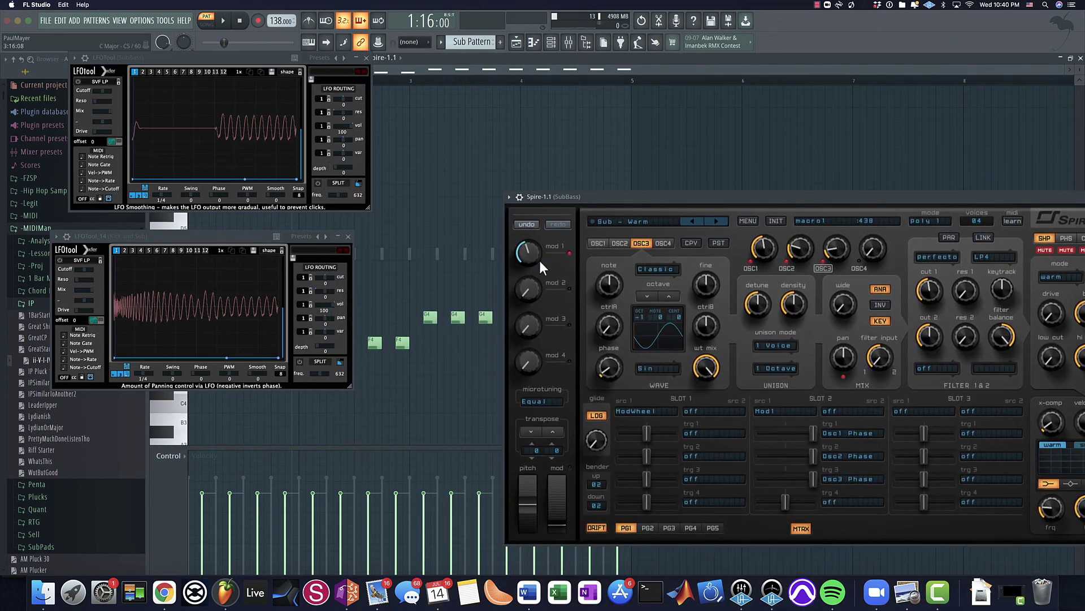
Play the pattern briefly to check the waveforms, show the mixer, and arrange it below the Spire window.
{"action": "key", "text": "space"}
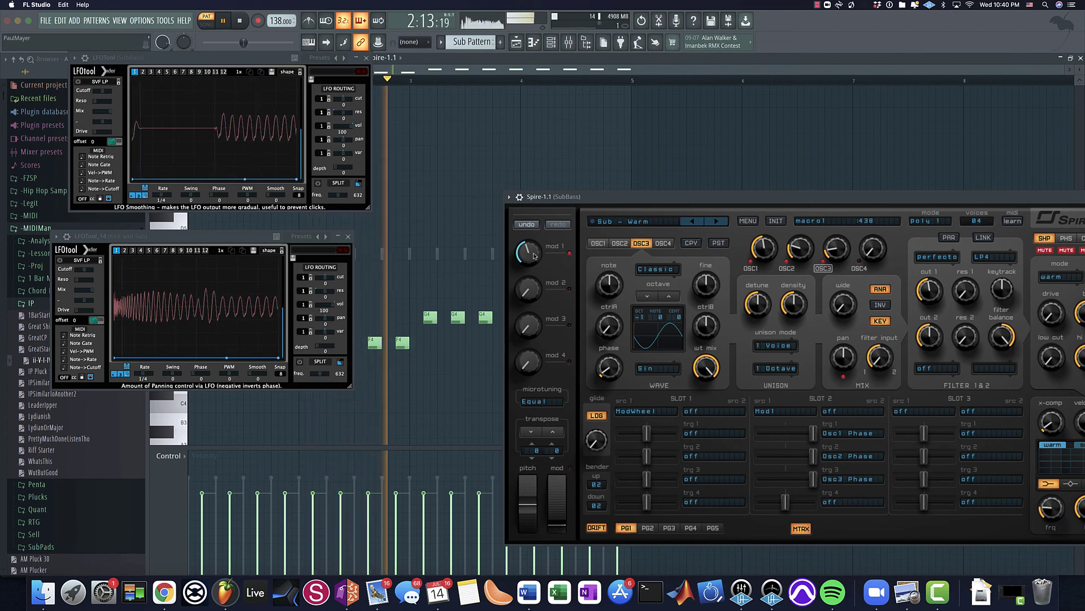
{"action": "left_click", "coordinate": [568, 42]}
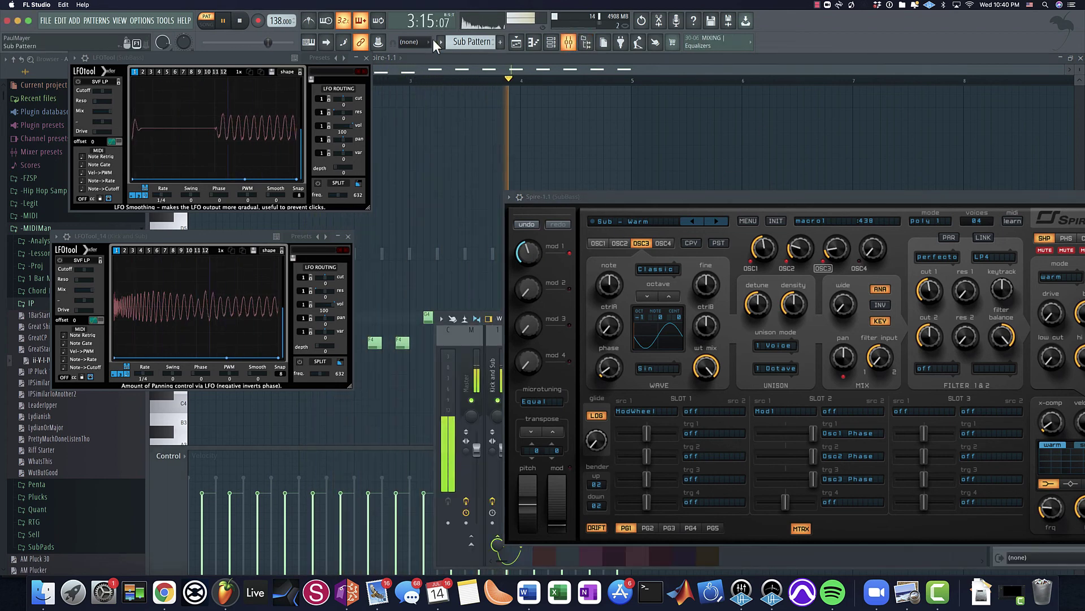
{"action": "key", "text": "space"}
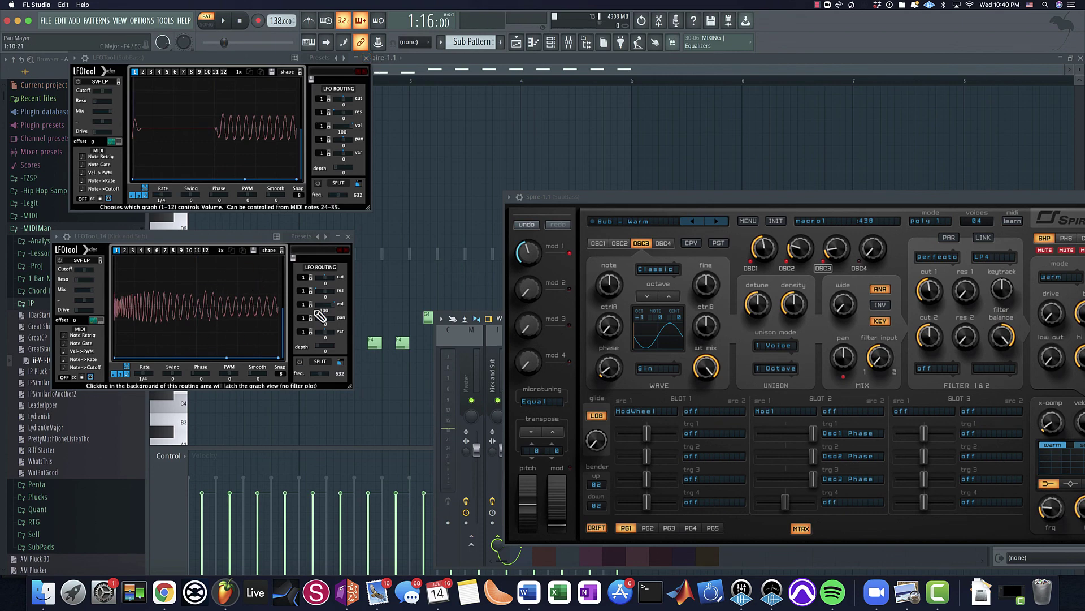
{"action": "left_click_drag", "start_coordinate": [699, 199], "coordinate": [562, 33]}
{"action": "left_click_drag", "start_coordinate": [1068, 328], "coordinate": [996, 339]}
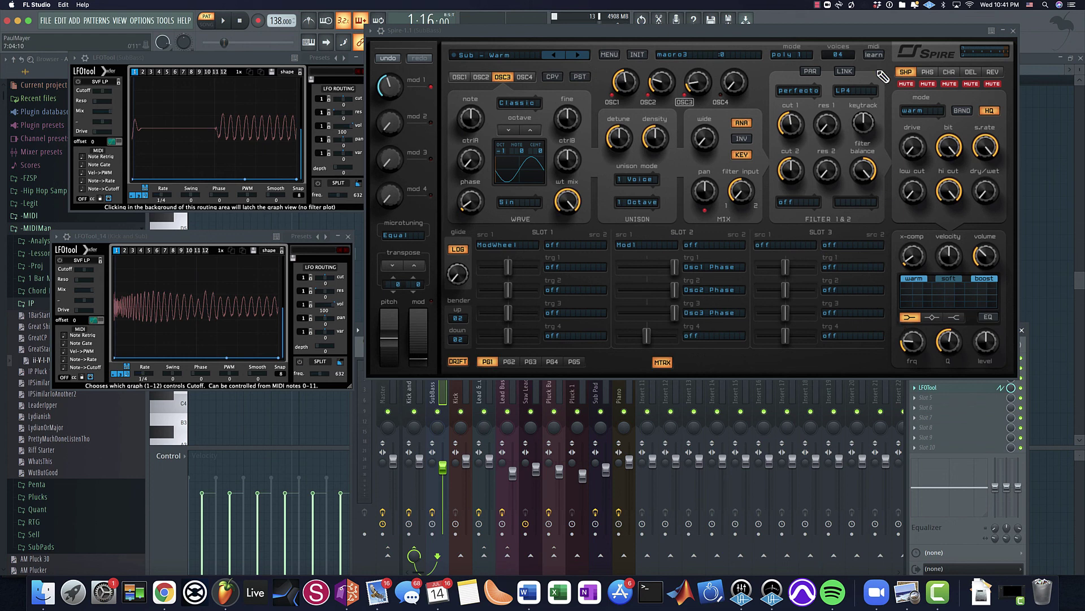
{"action": "left_click", "coordinate": [817, 5]}
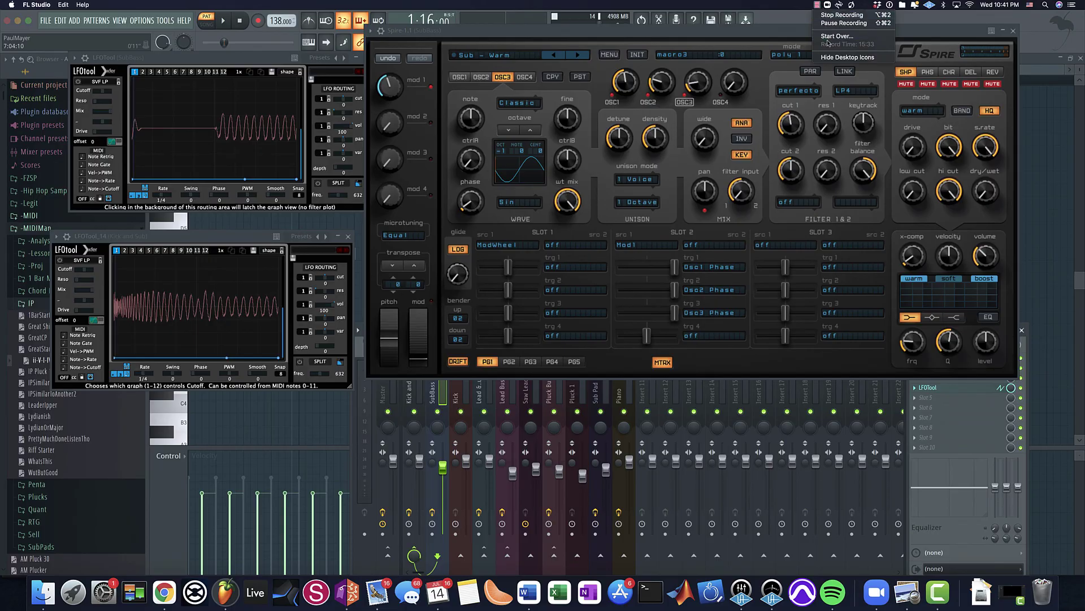